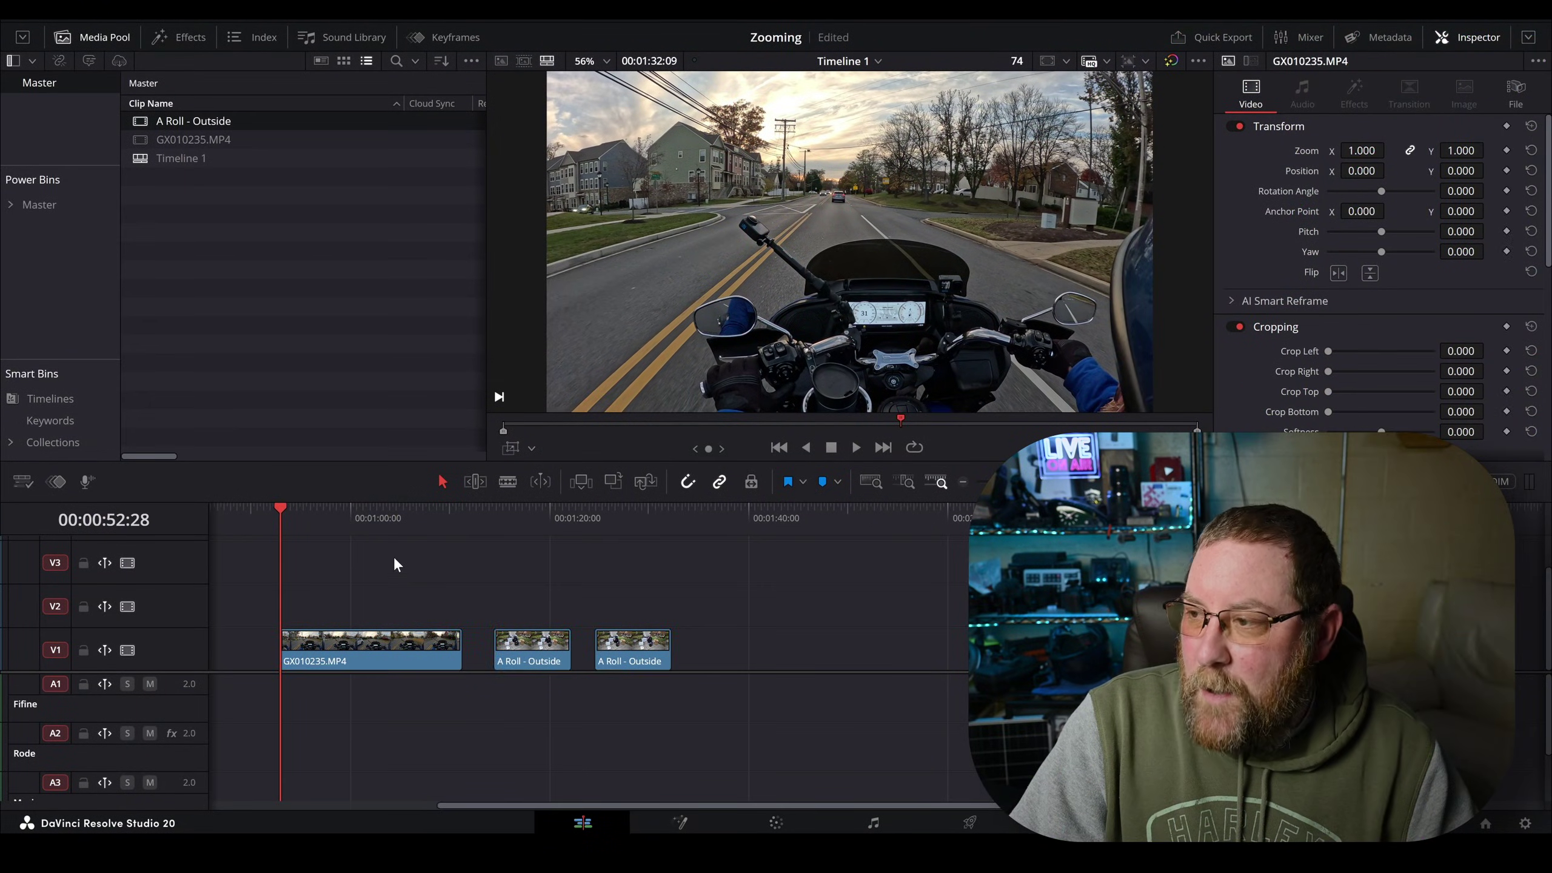
- Scrub the playhead from the GX010235.MP4 clip onto the first A Roll - Outside clip
left_click_drag(299, 511, 298, 517)
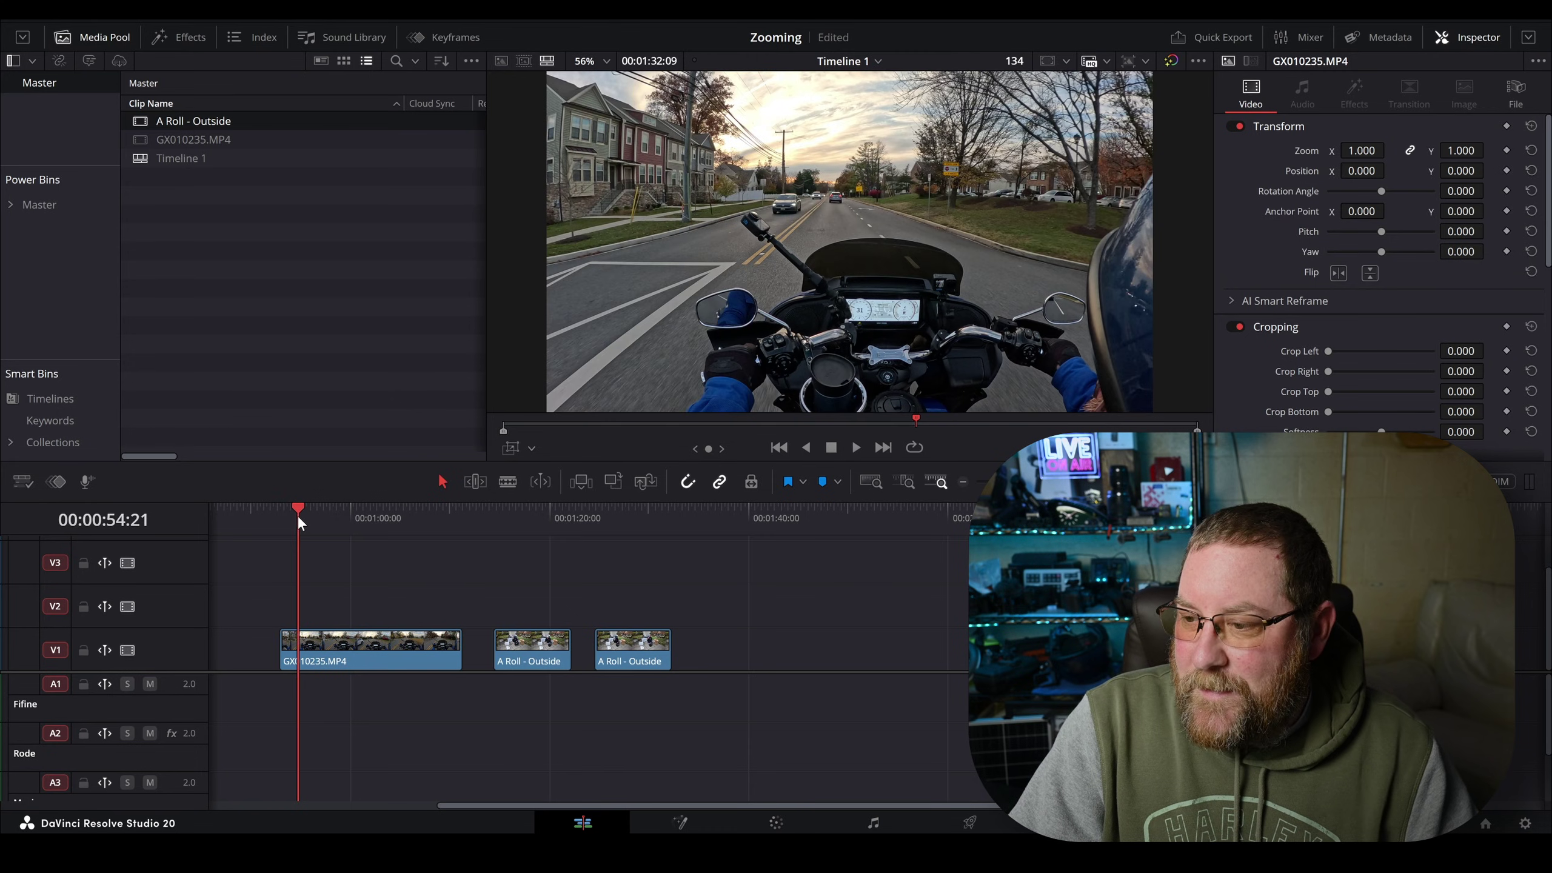
left_click_drag(488, 515, 492, 514)
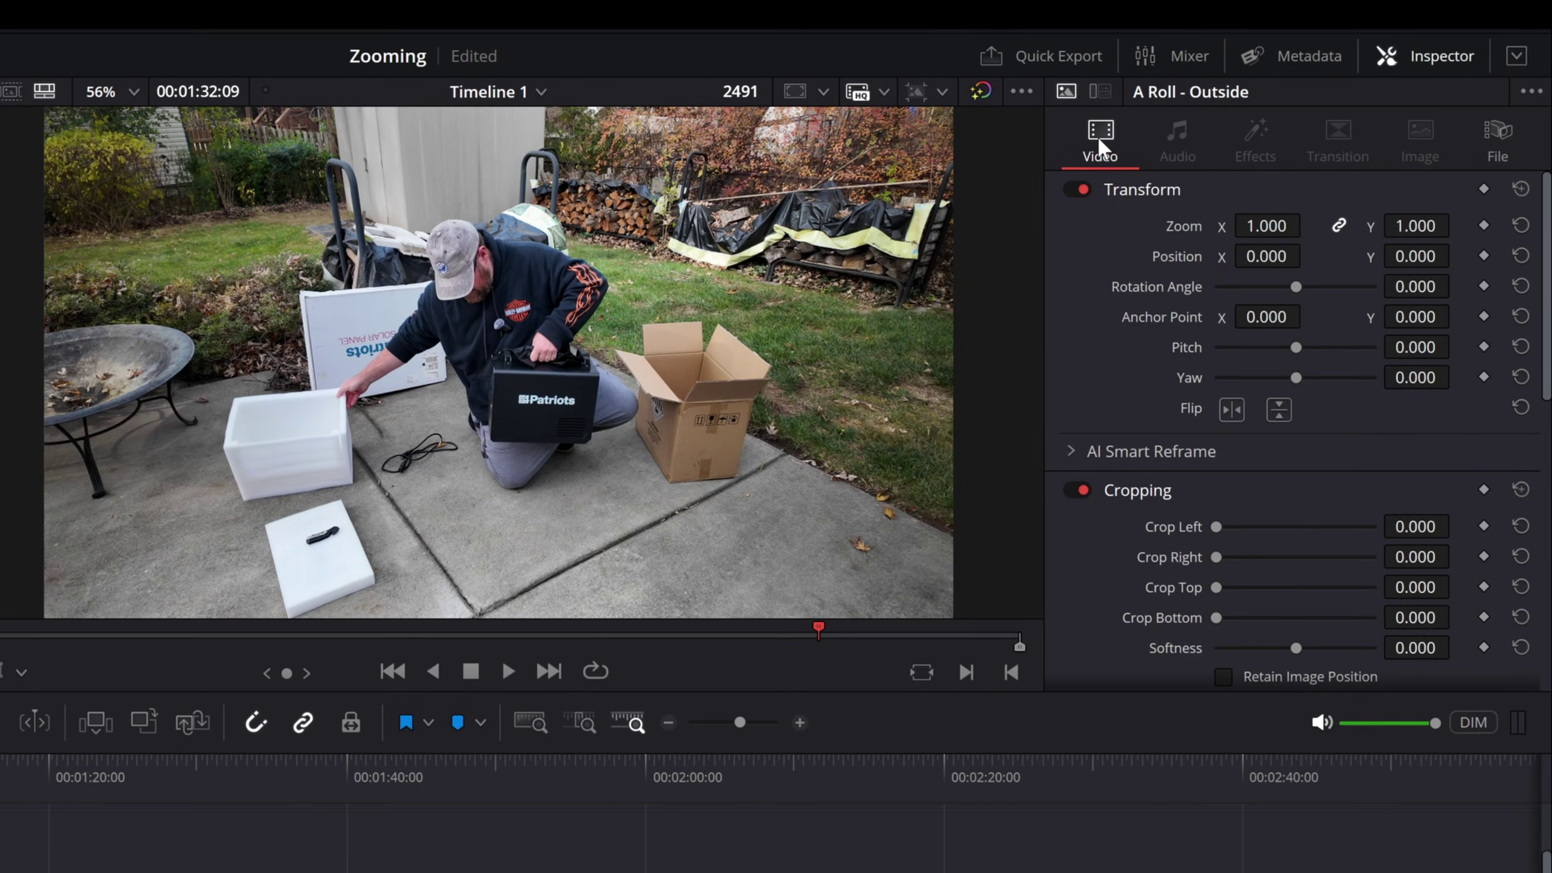
- Enable Dynamic Zoom on the first A Roll - Outside clip with Ease In and Out easing
scroll(1168, 265, "down", 6)
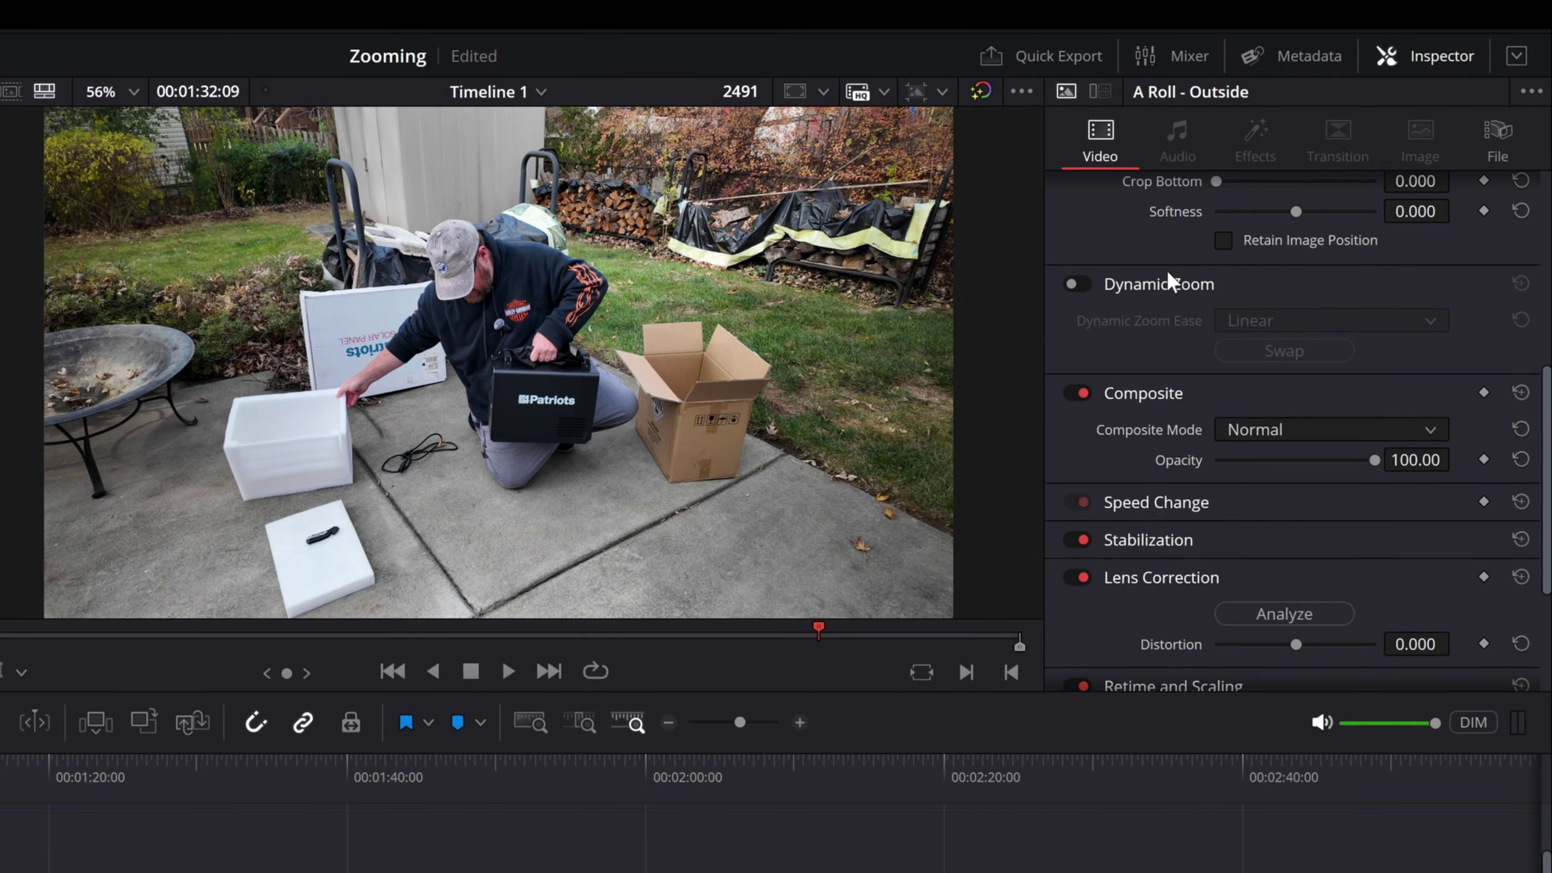
left_click(1074, 285)
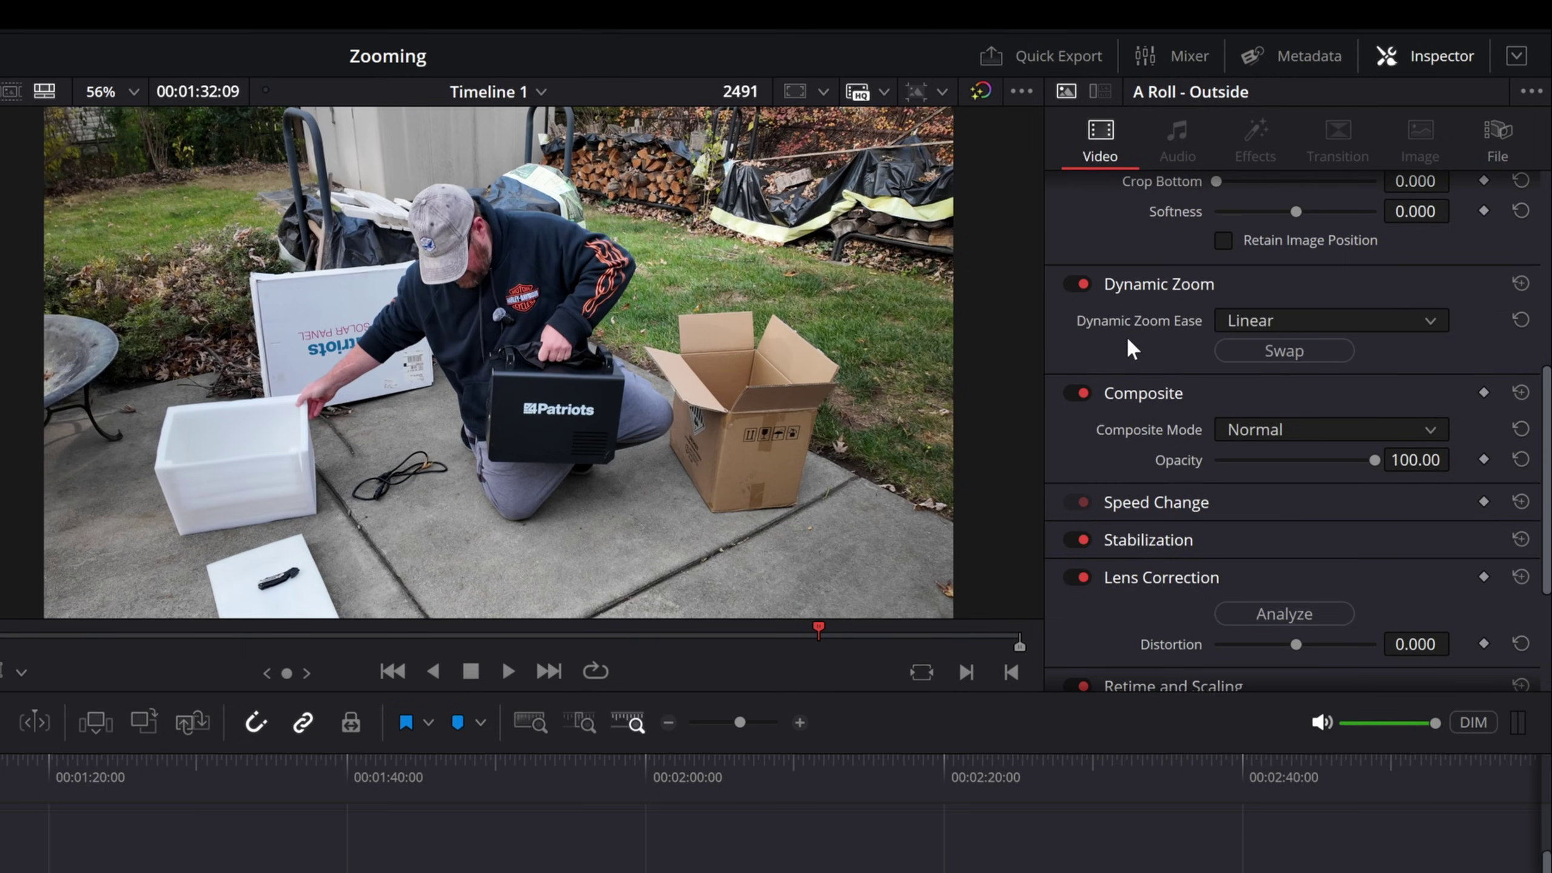
left_click(1263, 318)
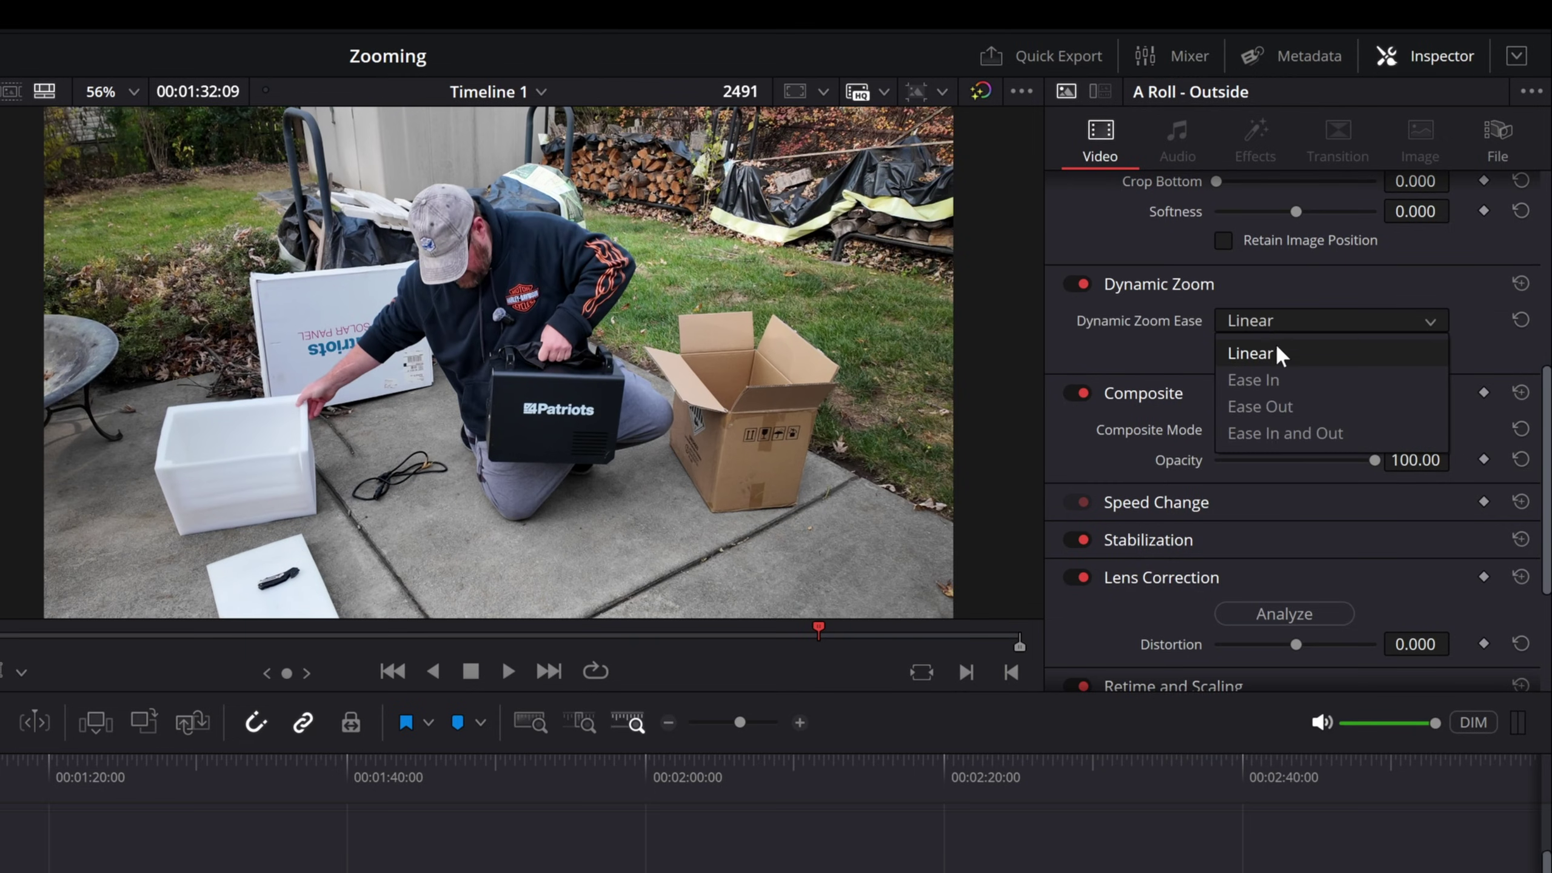
left_click(1295, 428)
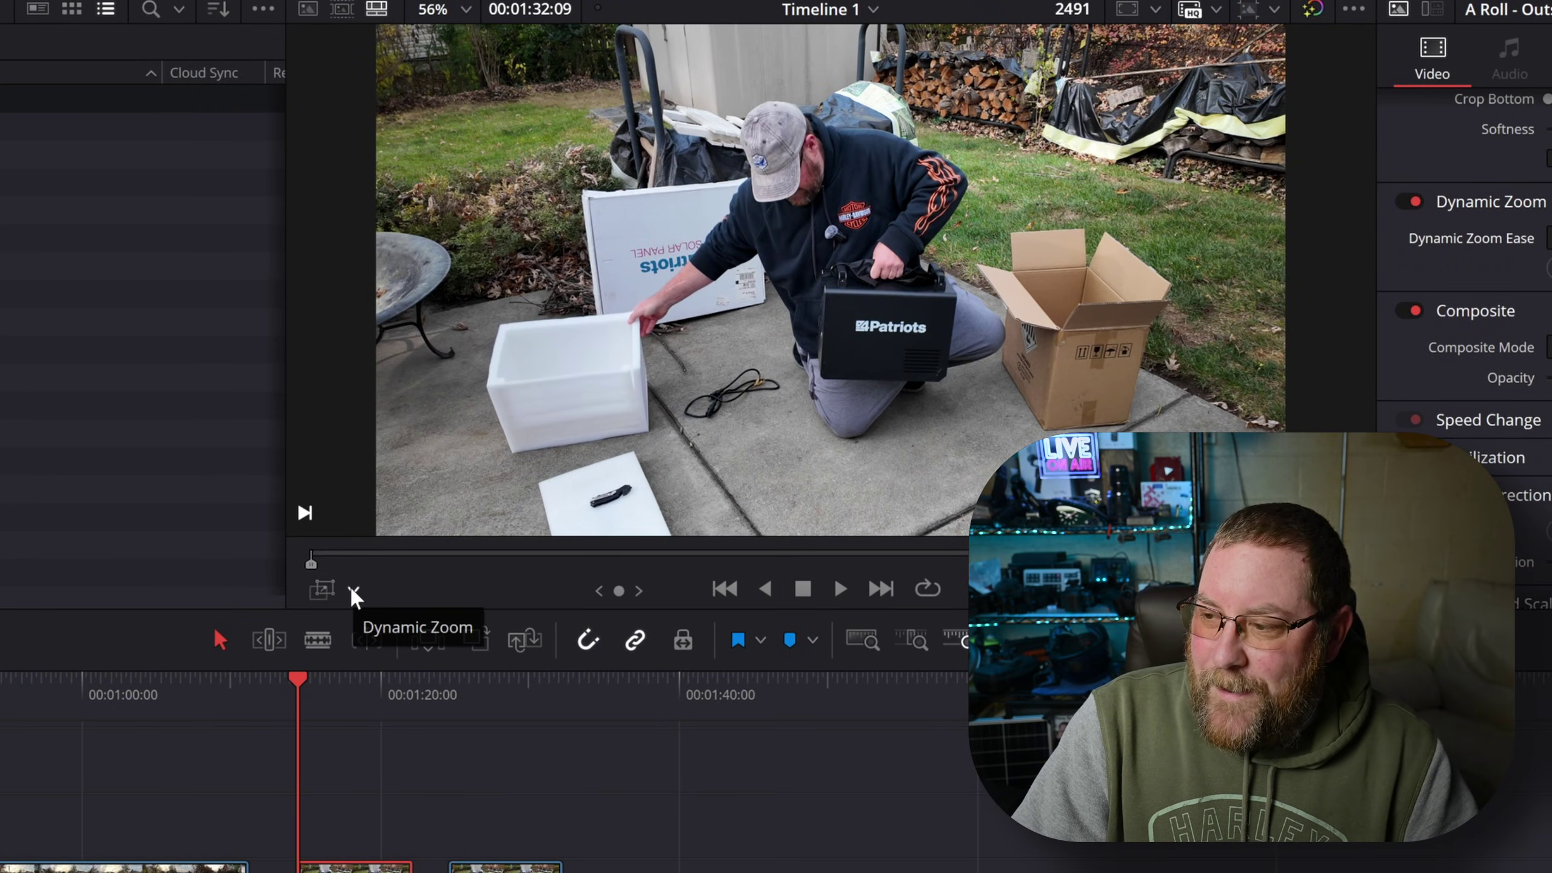
- Show the Dynamic Zoom overlay in the viewer to reveal the start and end framing boxes
left_click(354, 590)
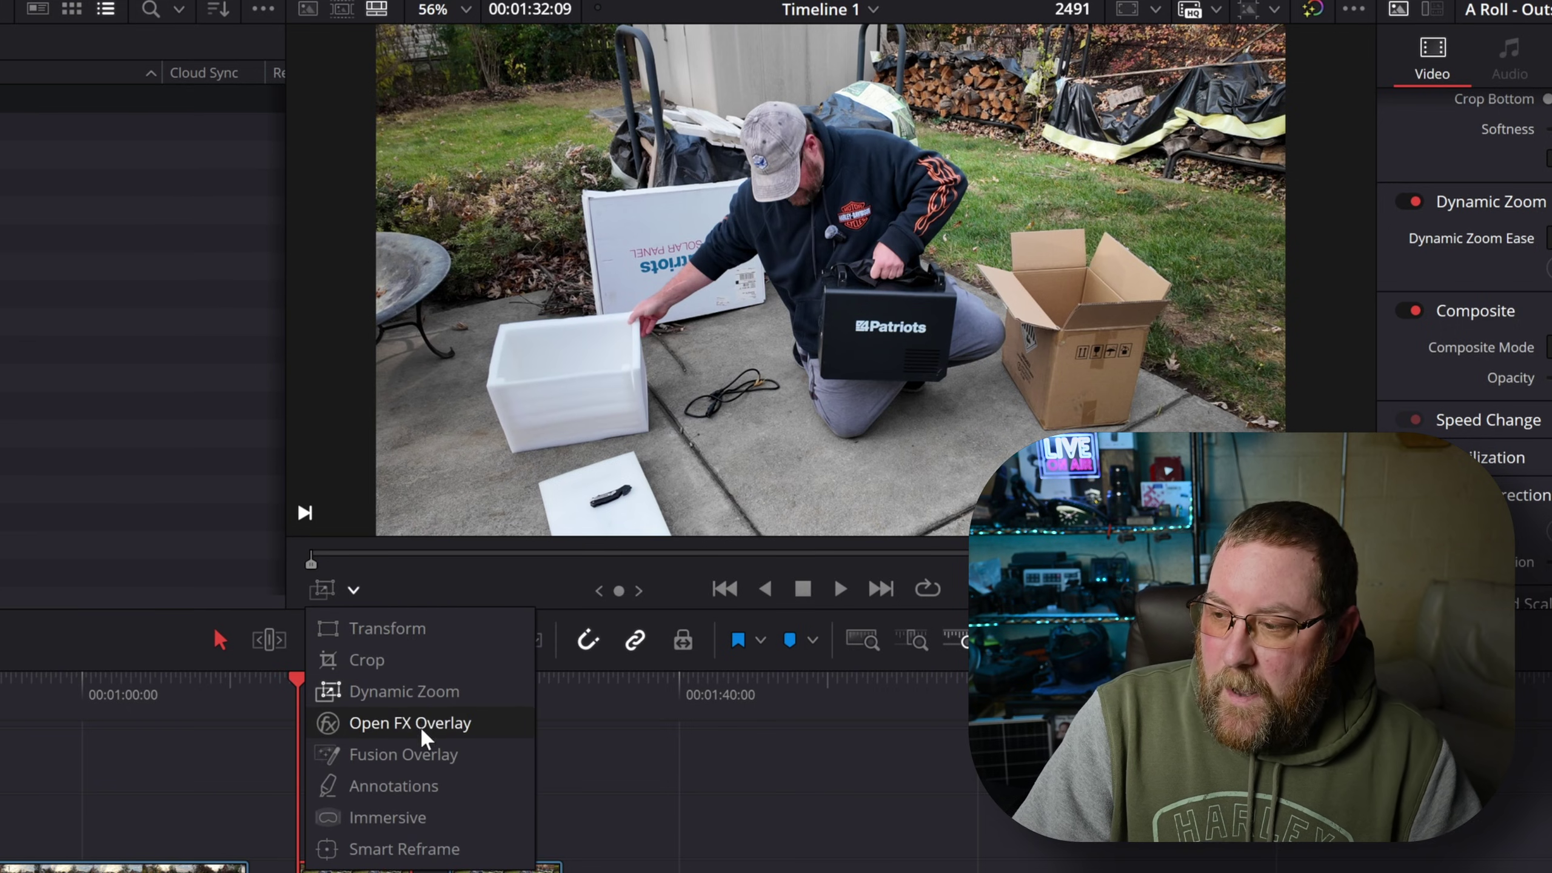
left_click(375, 693)
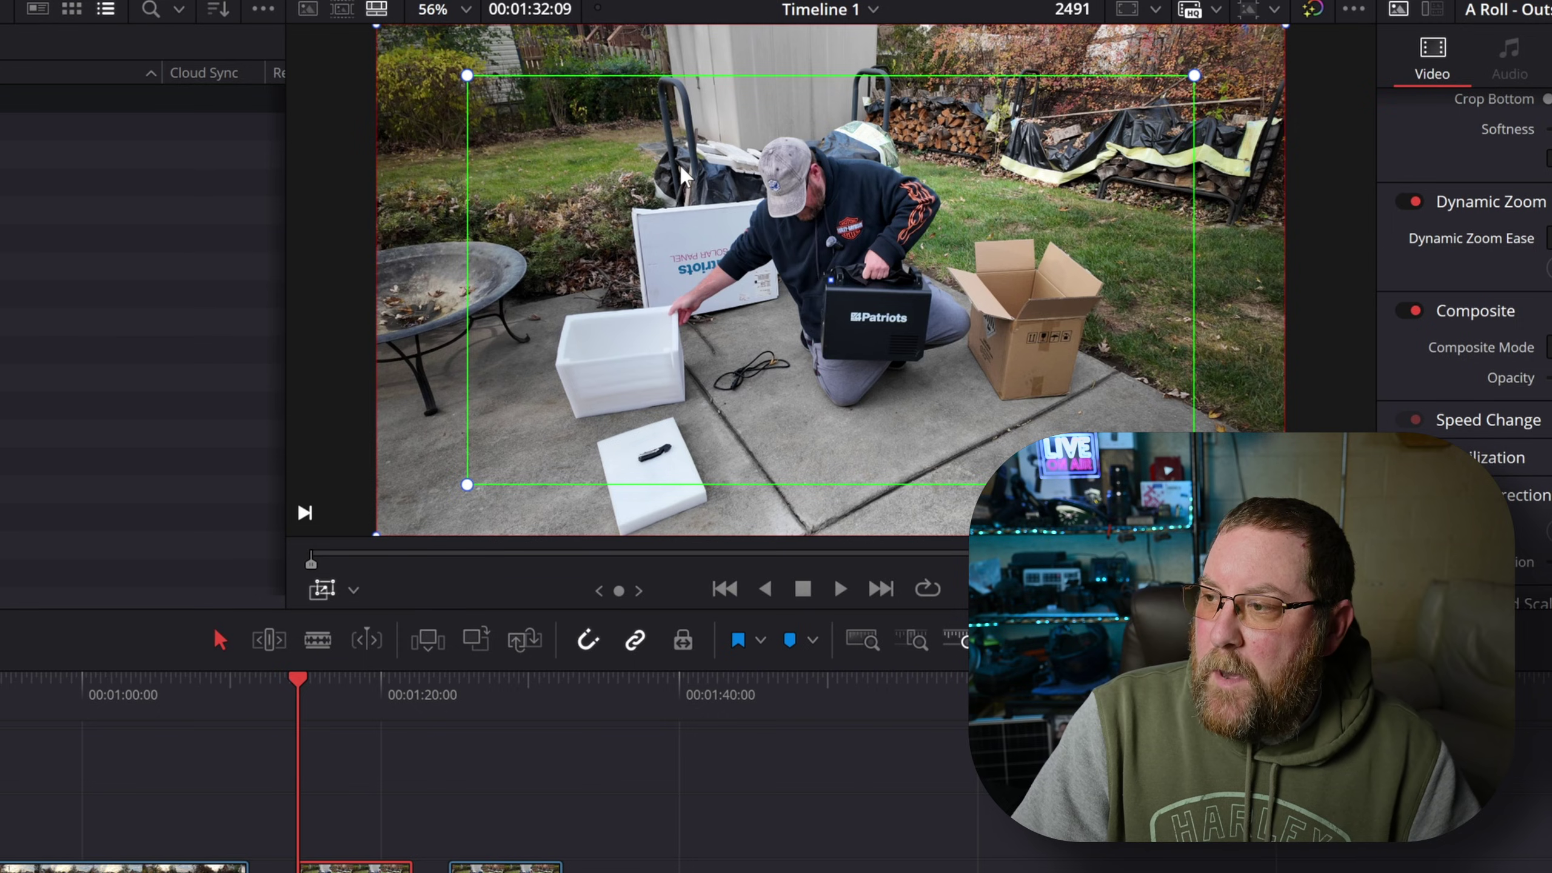
scroll(679, 170, "down", 3)
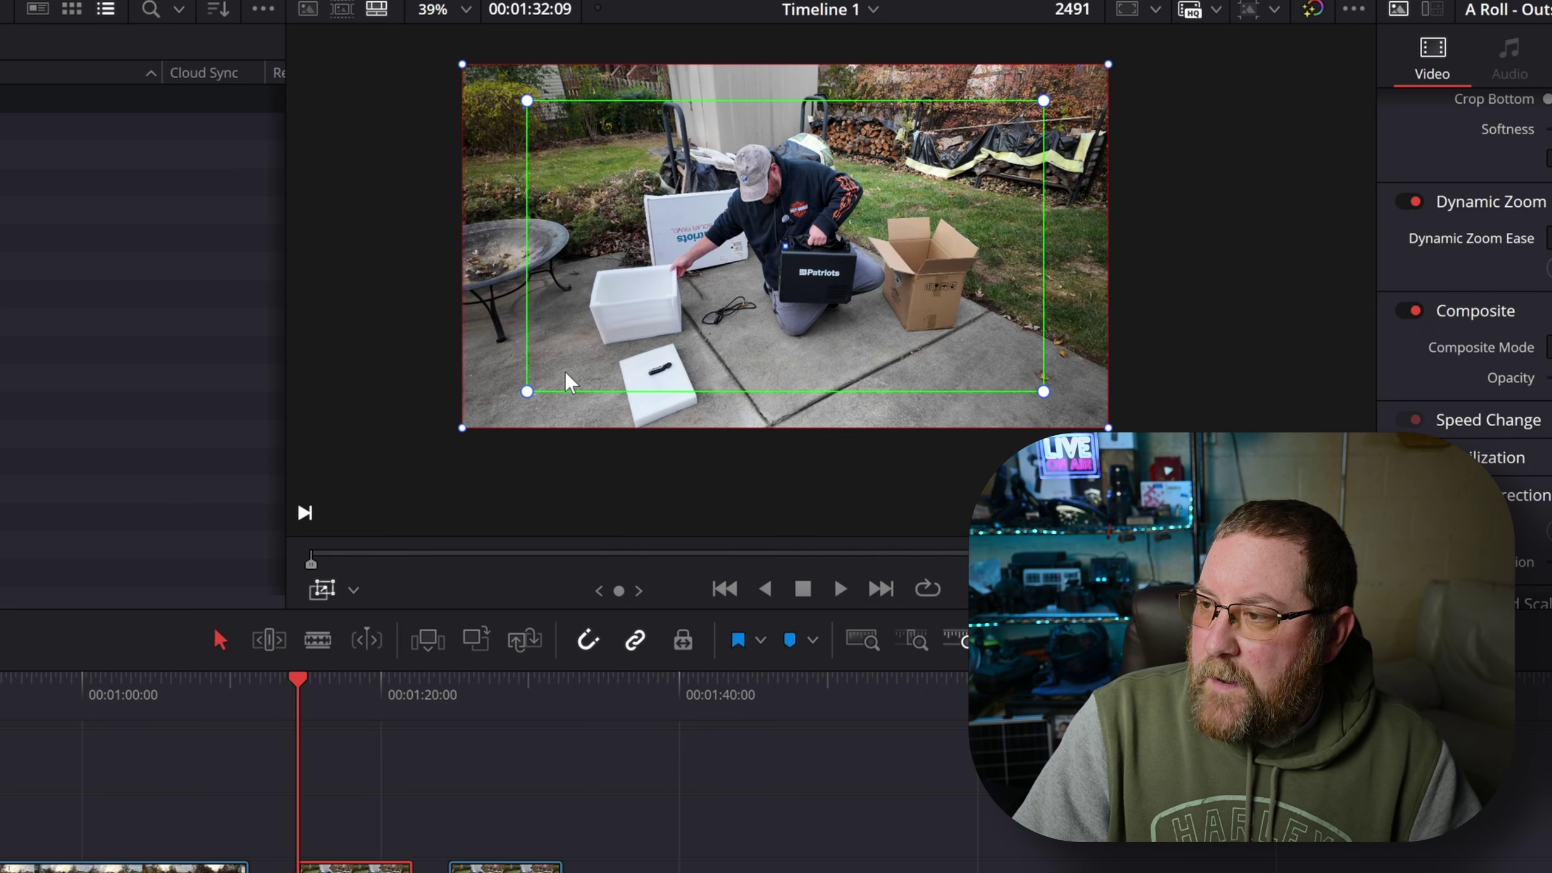
scroll(563, 366, "up", 3)
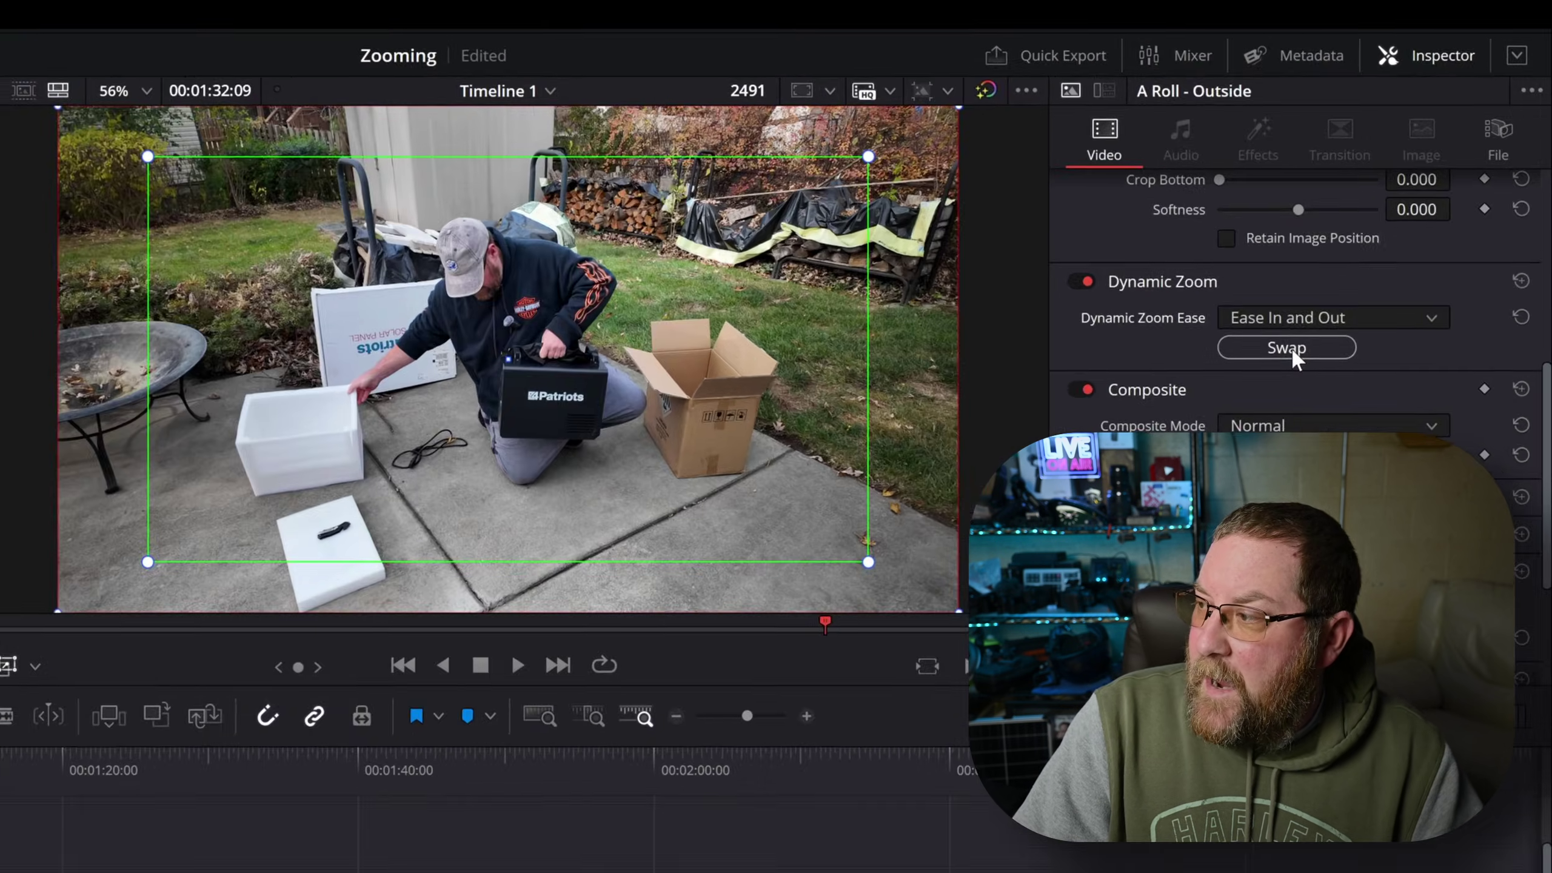
- Try swapping the zoom's start and end framing, then preview the clip
left_click(1293, 361)
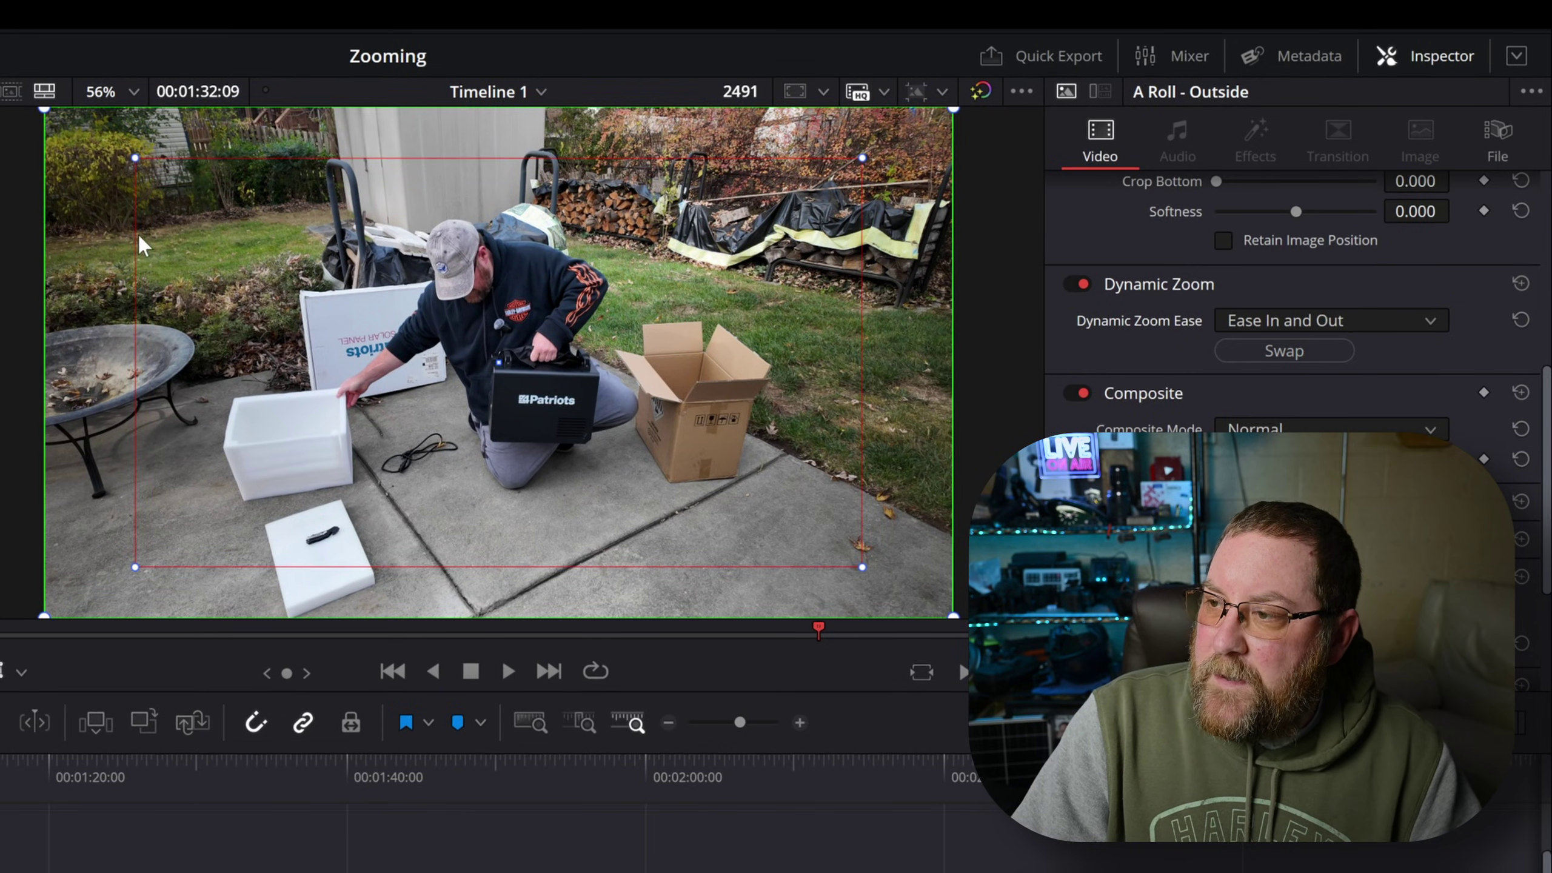
left_click(1240, 350)
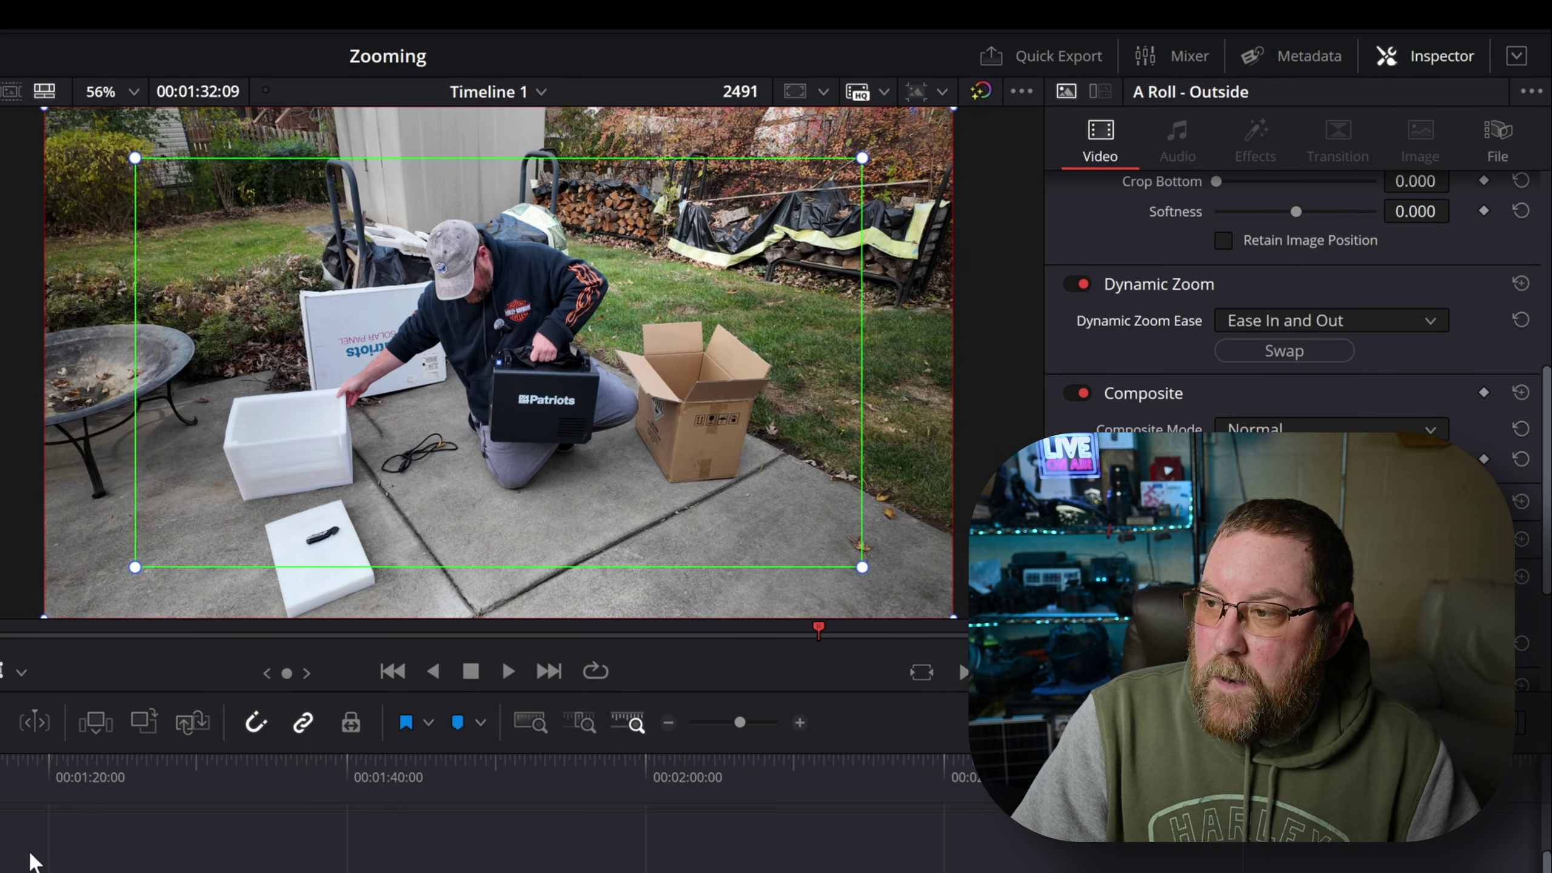
key("space")
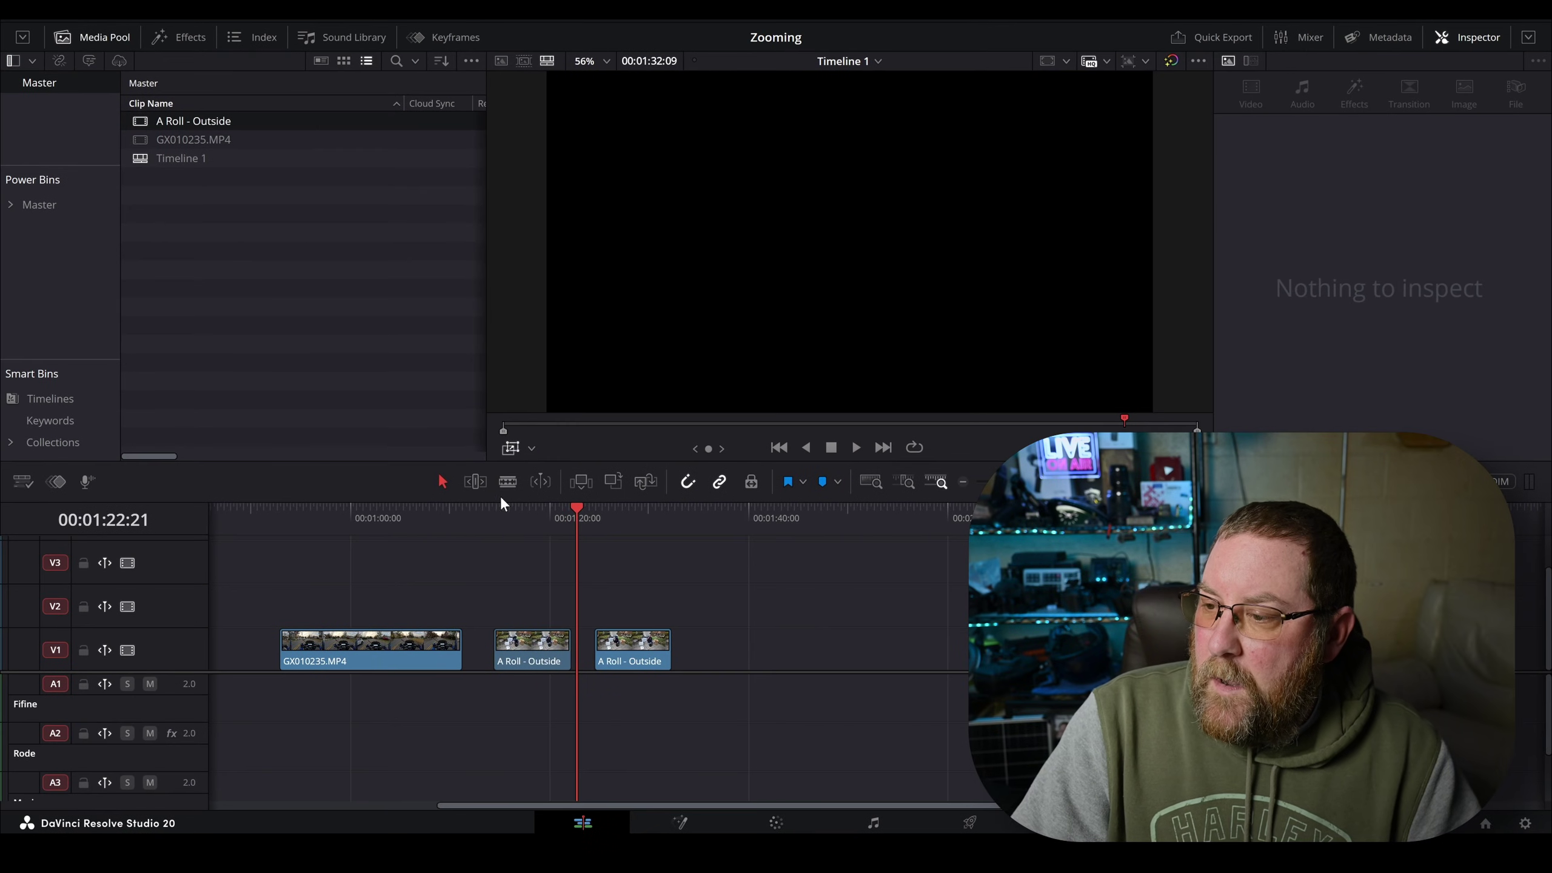
left_click(494, 513)
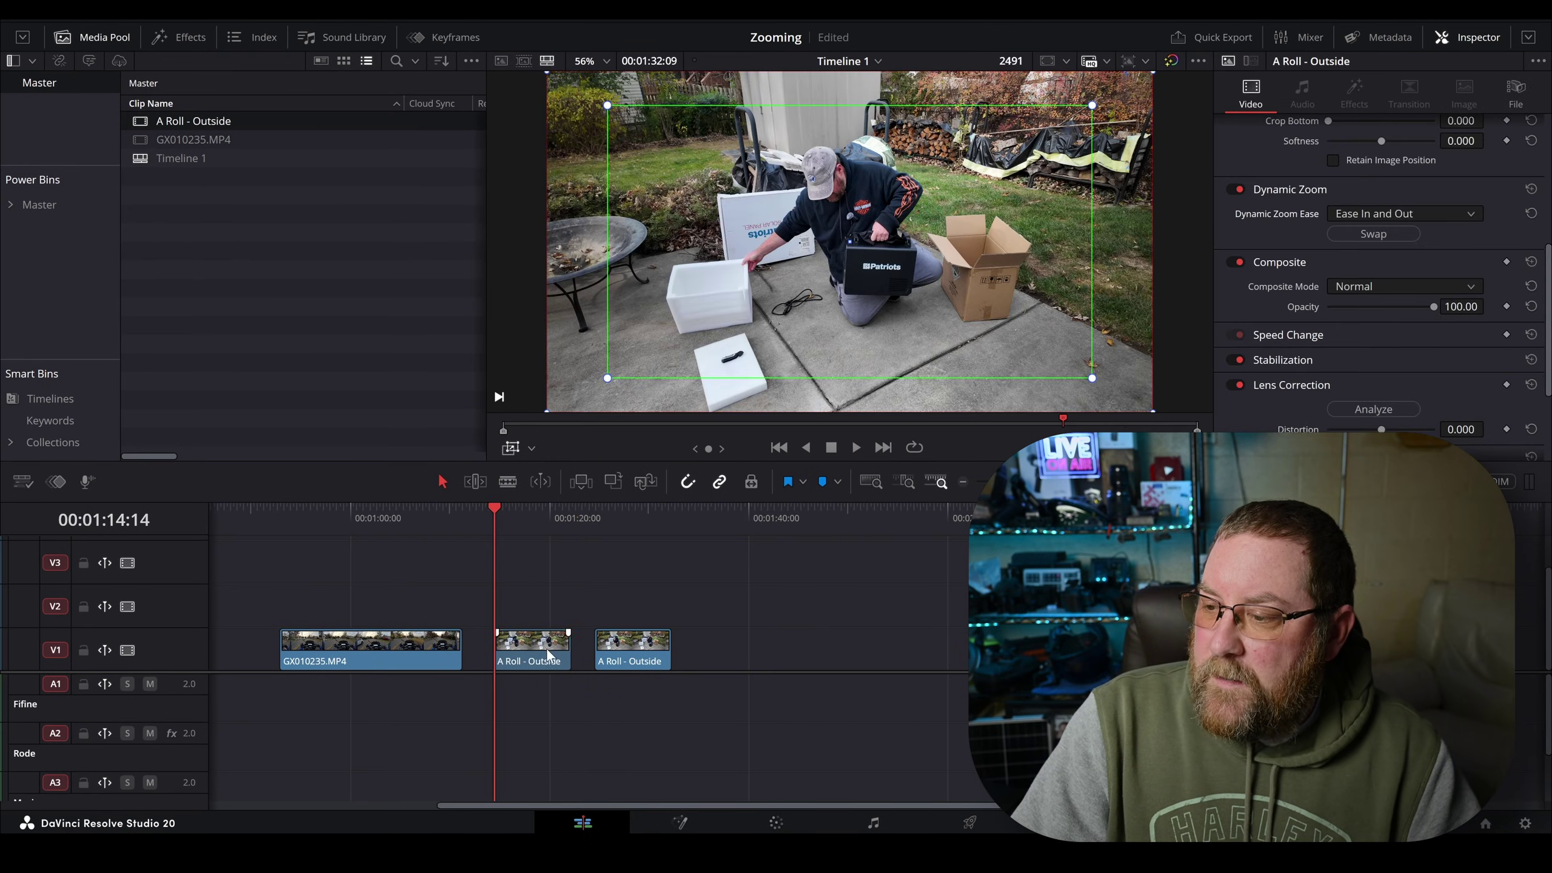
- Swap the Dynamic Zoom so it pushes in, and preview it from the clip start
left_click(1395, 238)
left_click(529, 595)
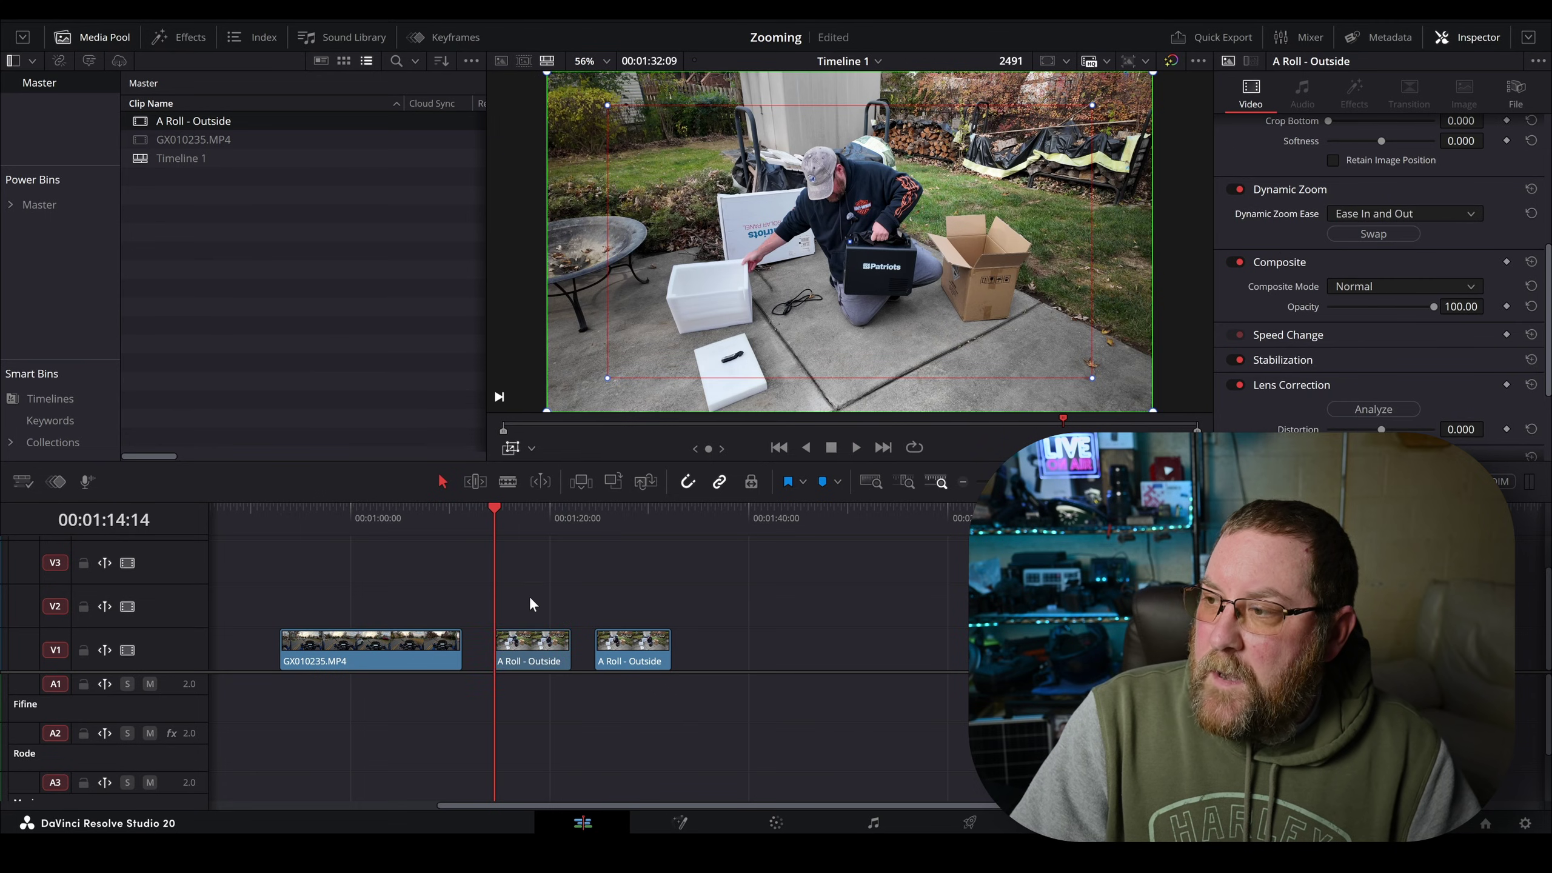
key("space")
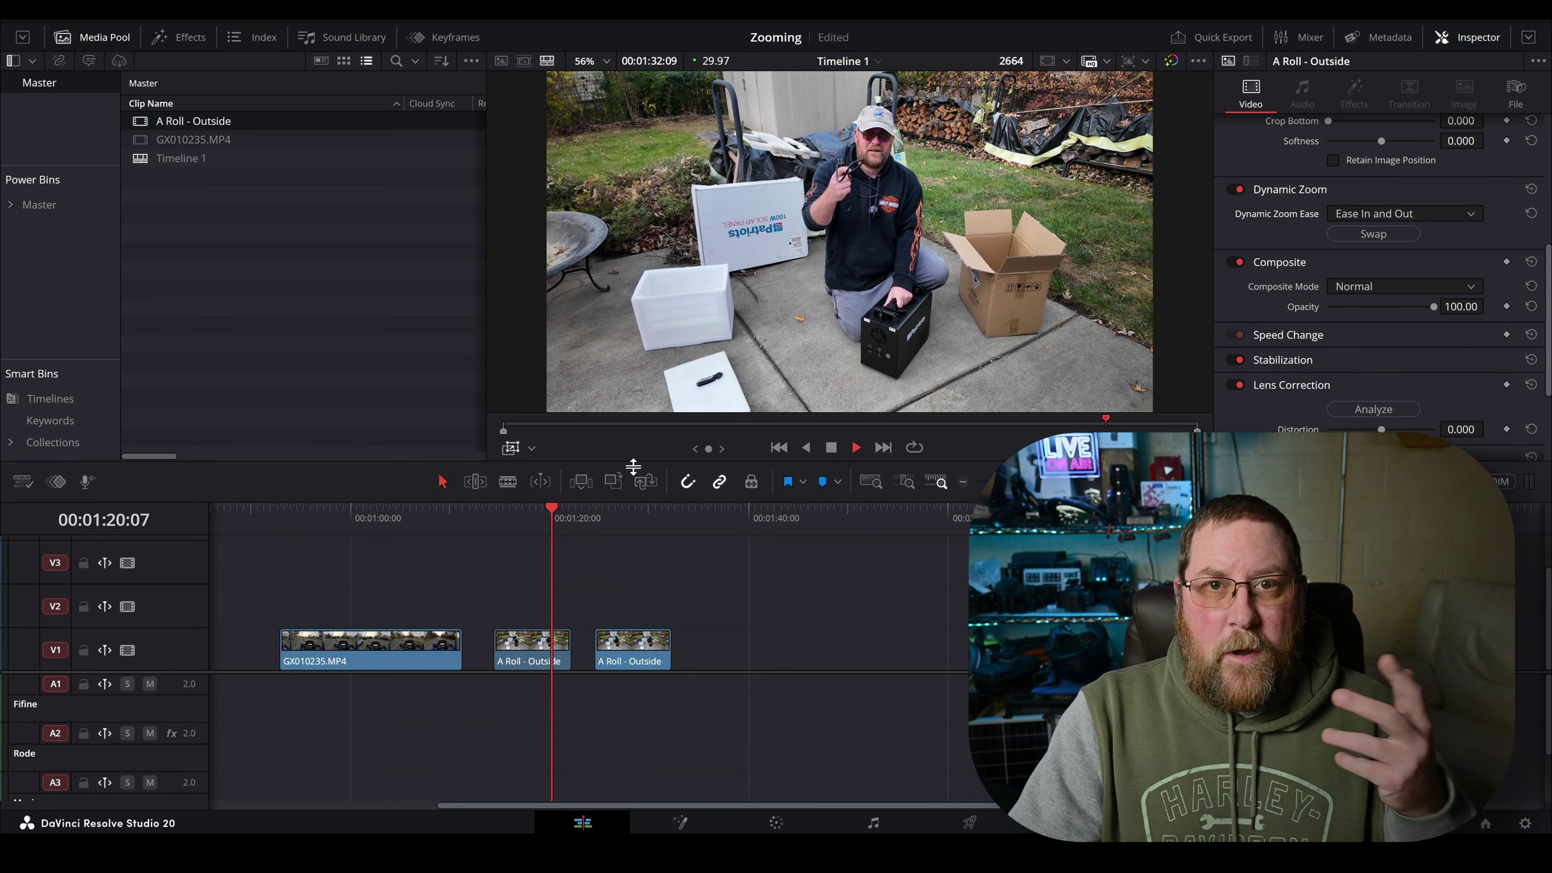
key("space")
key("Up")
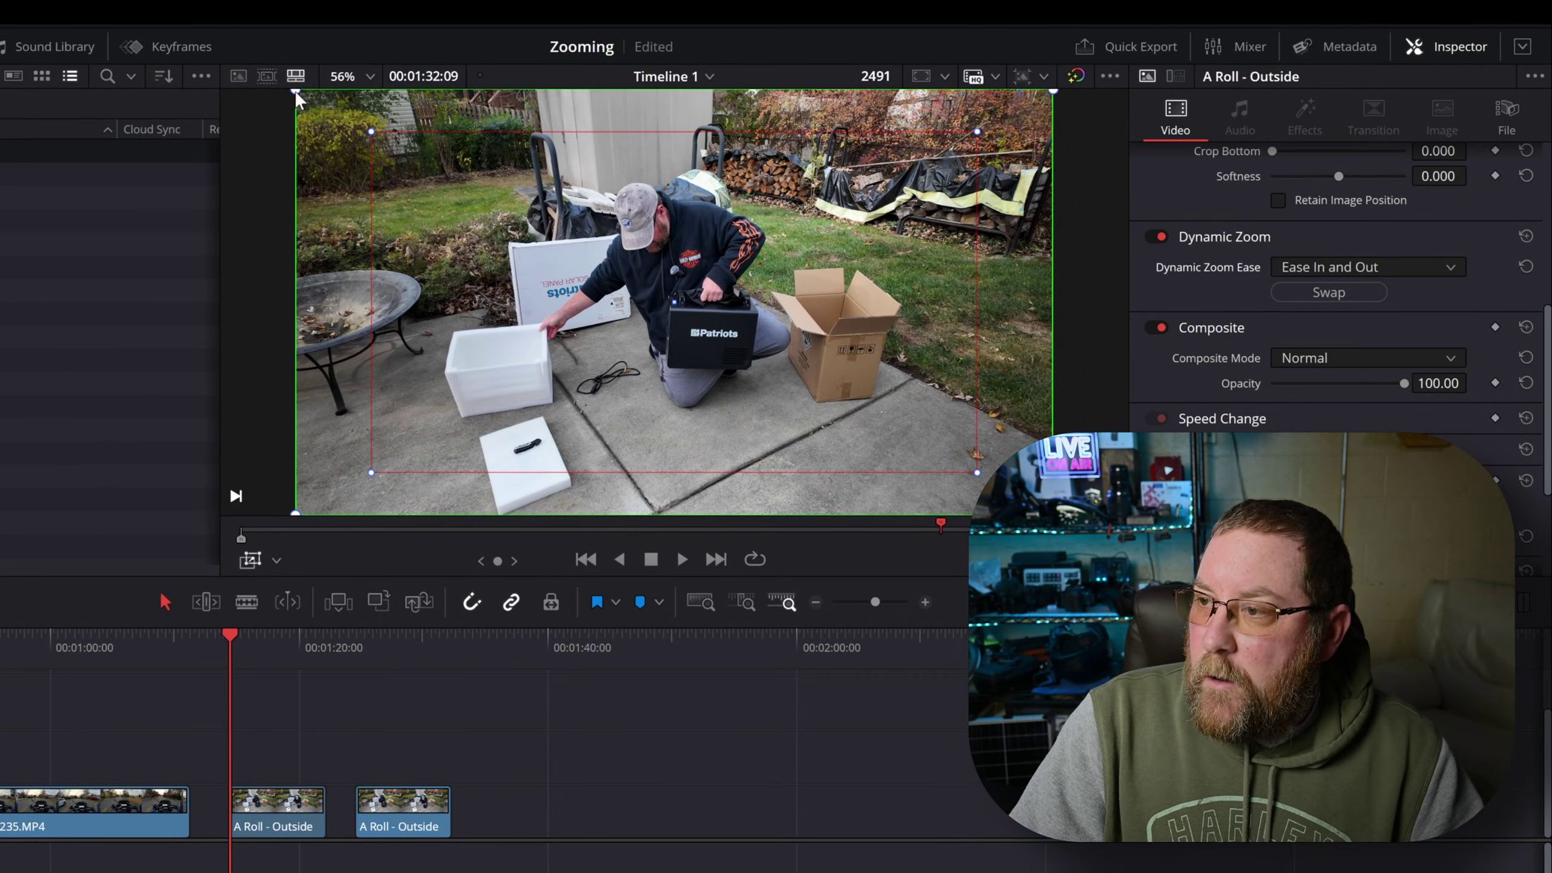
- Shrink and reposition the green start framing box, then preview the zoom
left_click_drag(545, 72, 630, 153)
left_click_drag(403, 202, 329, 130)
left_click_drag(407, 258, 431, 293)
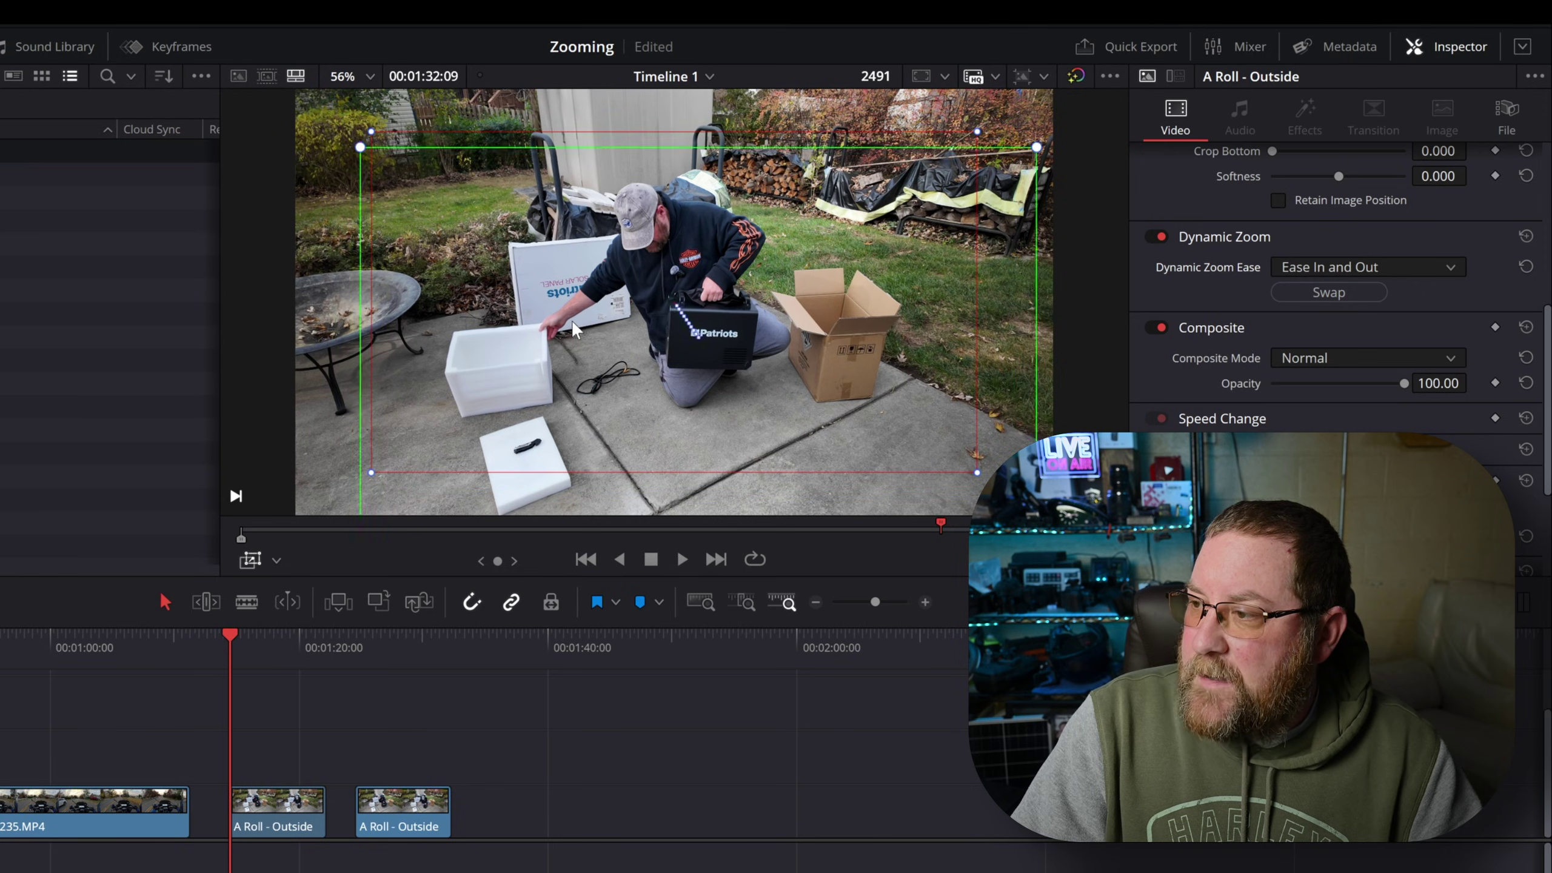
left_click_drag(574, 331, 517, 316)
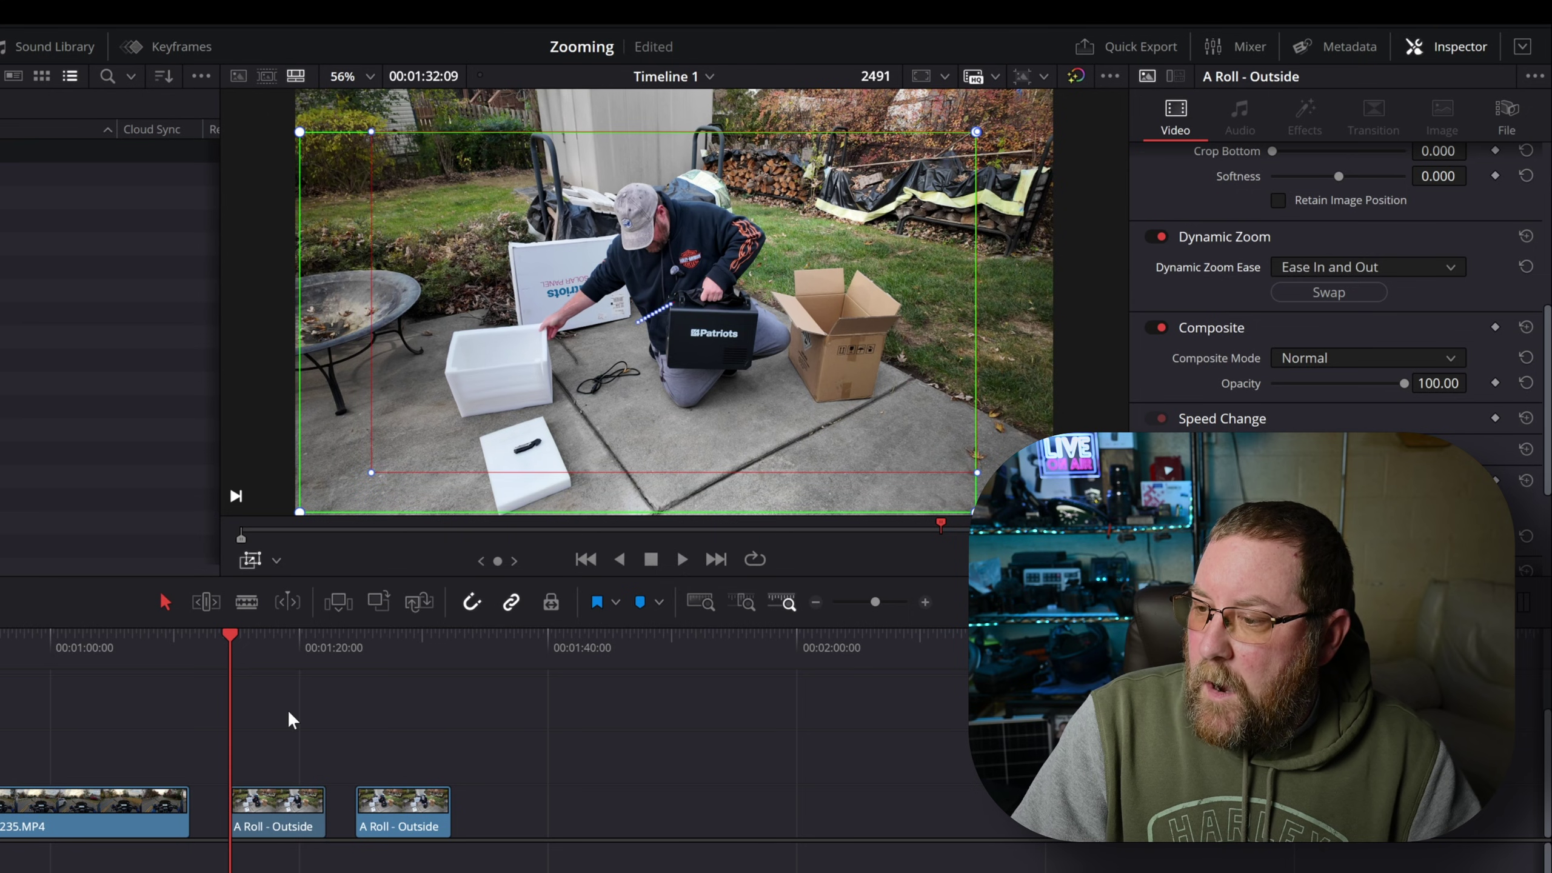
key("space")
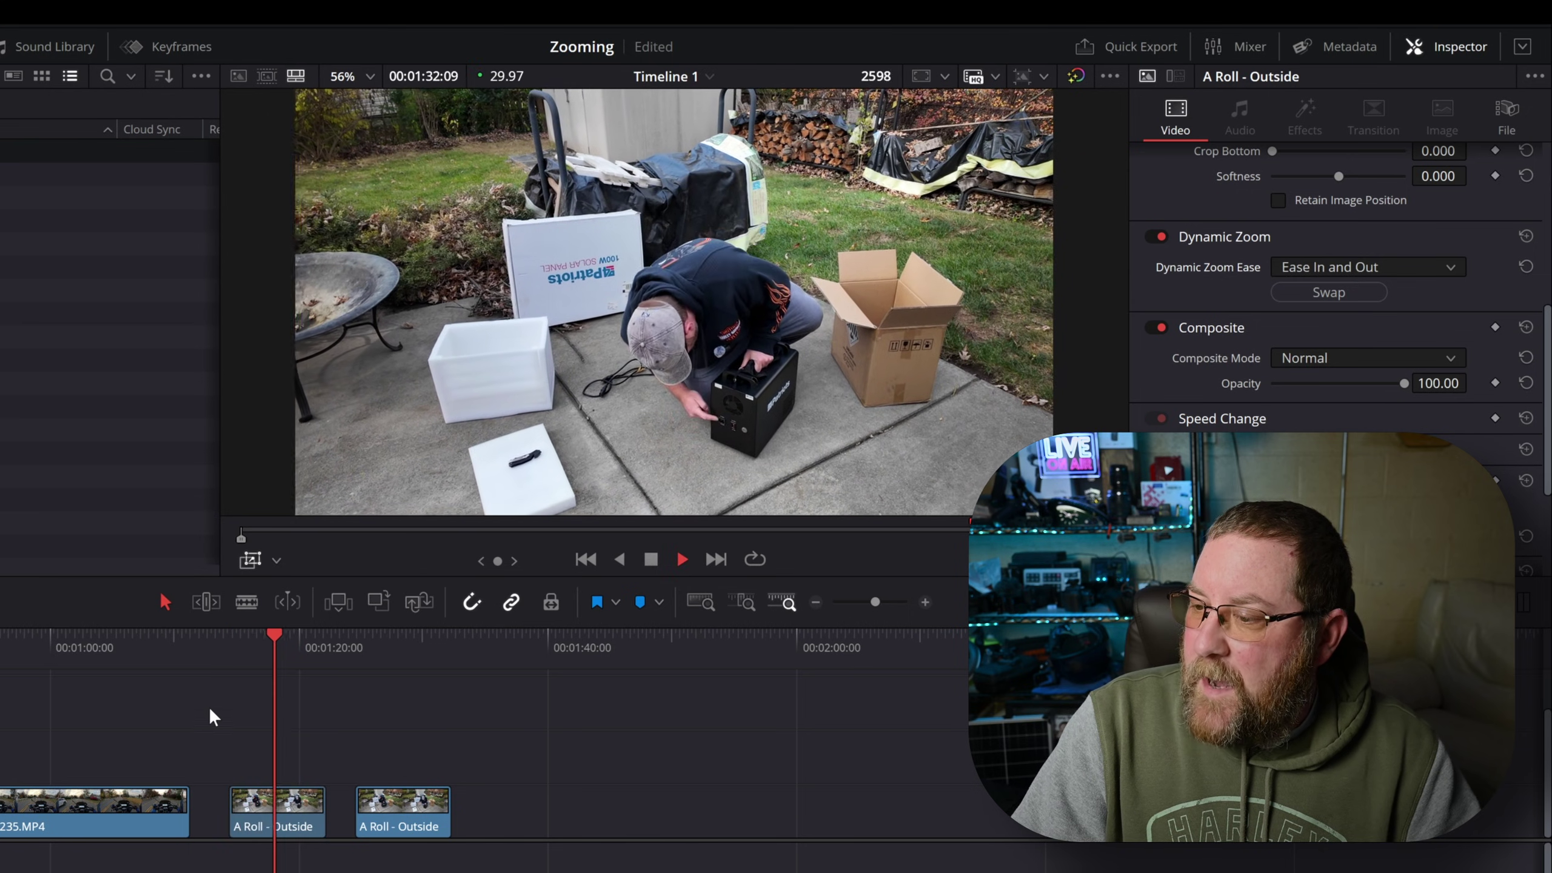
key("space")
left_click(231, 649)
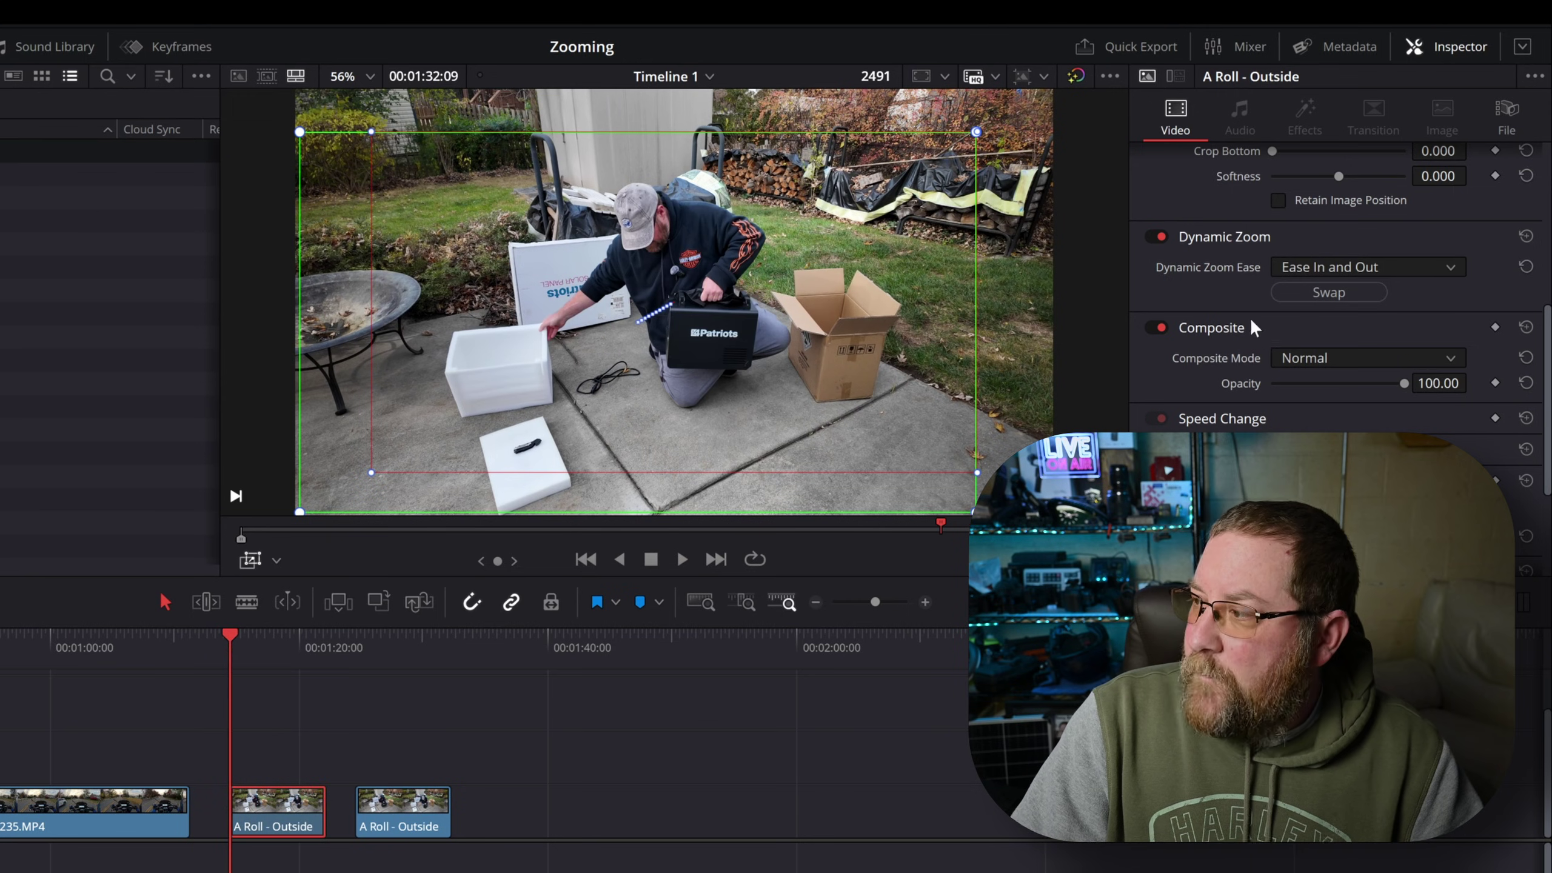
- Tighten the box around the kneeling man and Patriots unit, swap to push in, and preview
left_click(1332, 295)
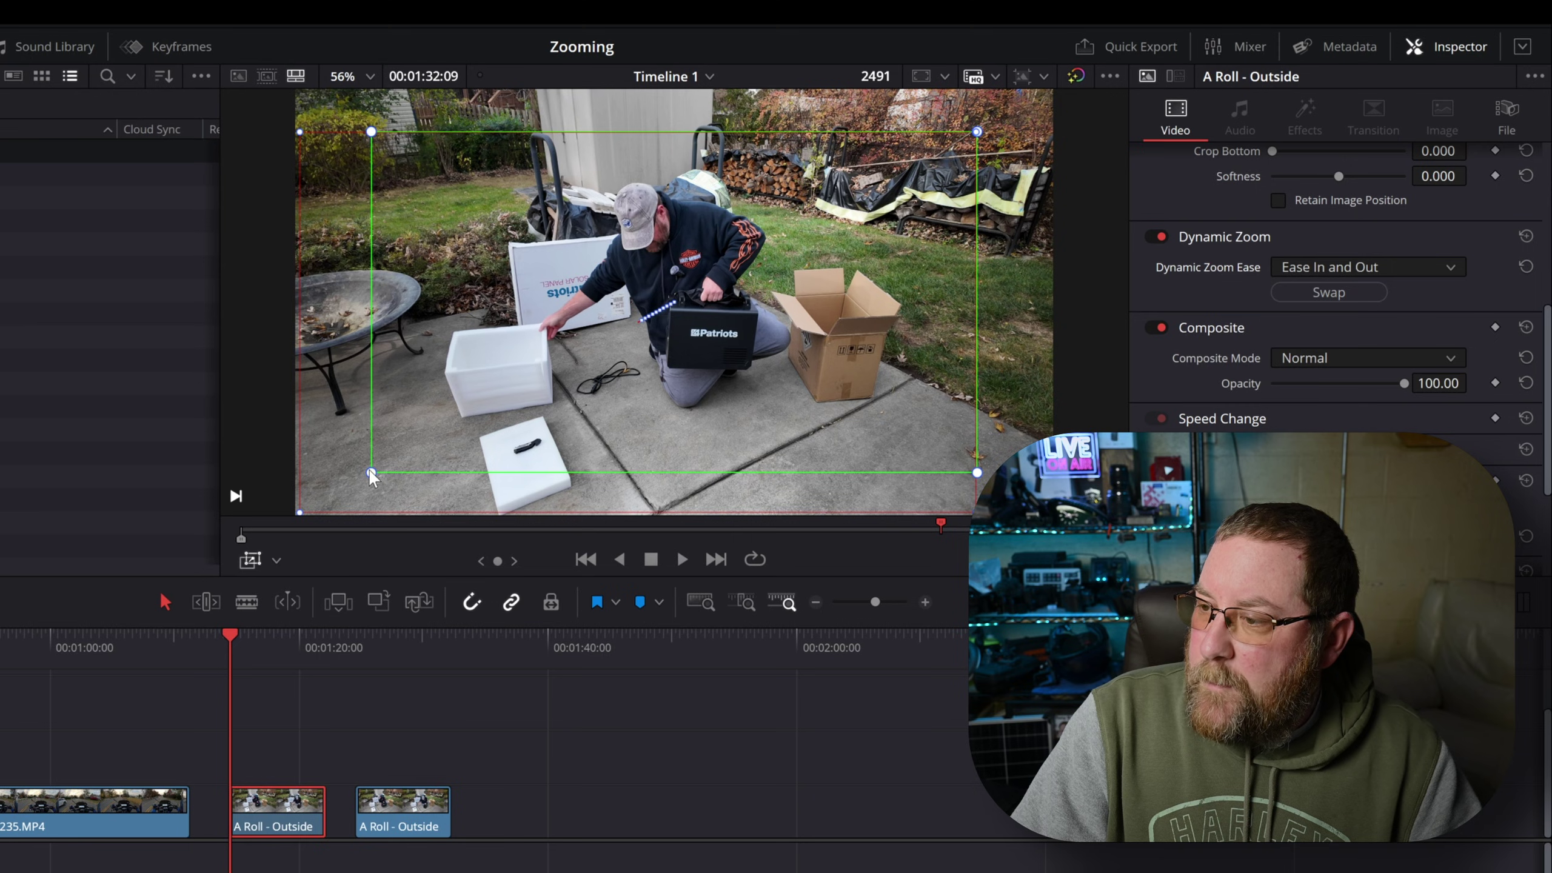
left_click_drag(371, 472, 458, 393)
left_click_drag(678, 373, 686, 319)
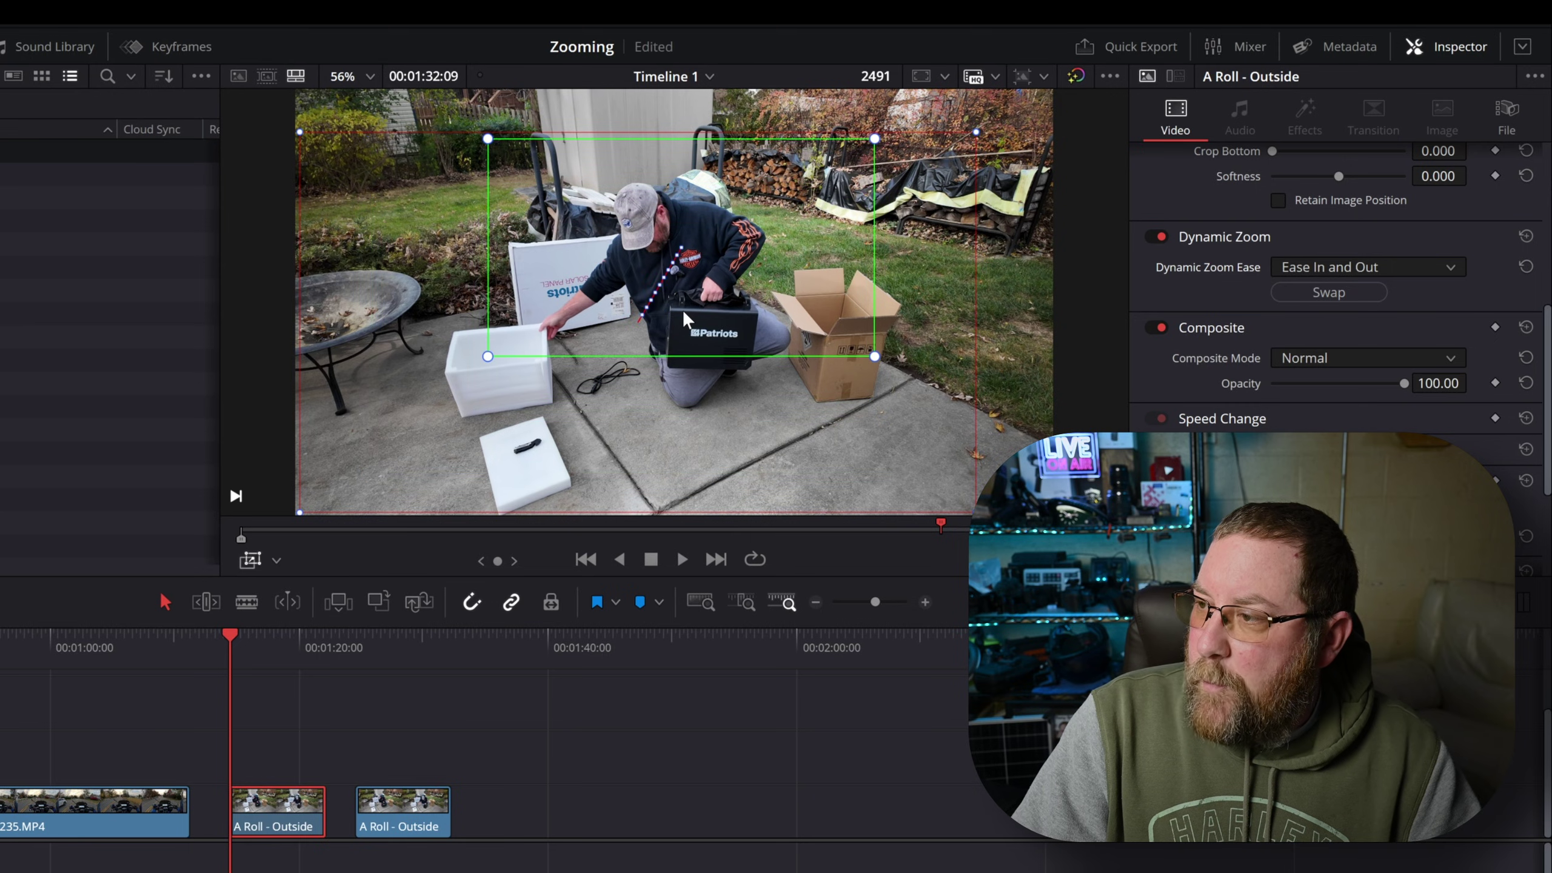
left_click(1329, 292)
left_click(282, 716)
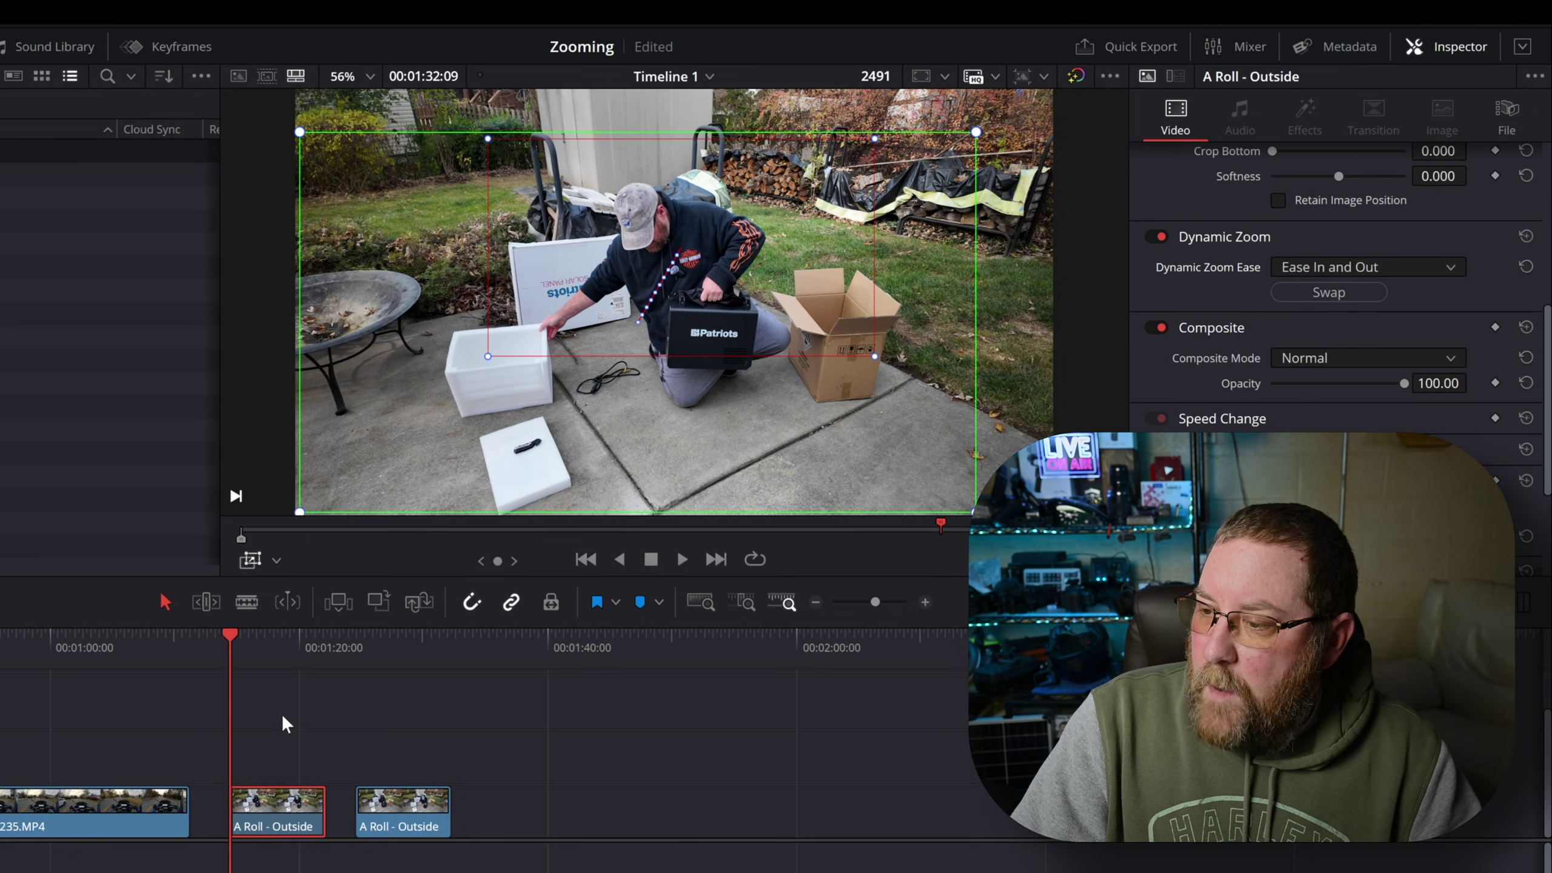
key("space")
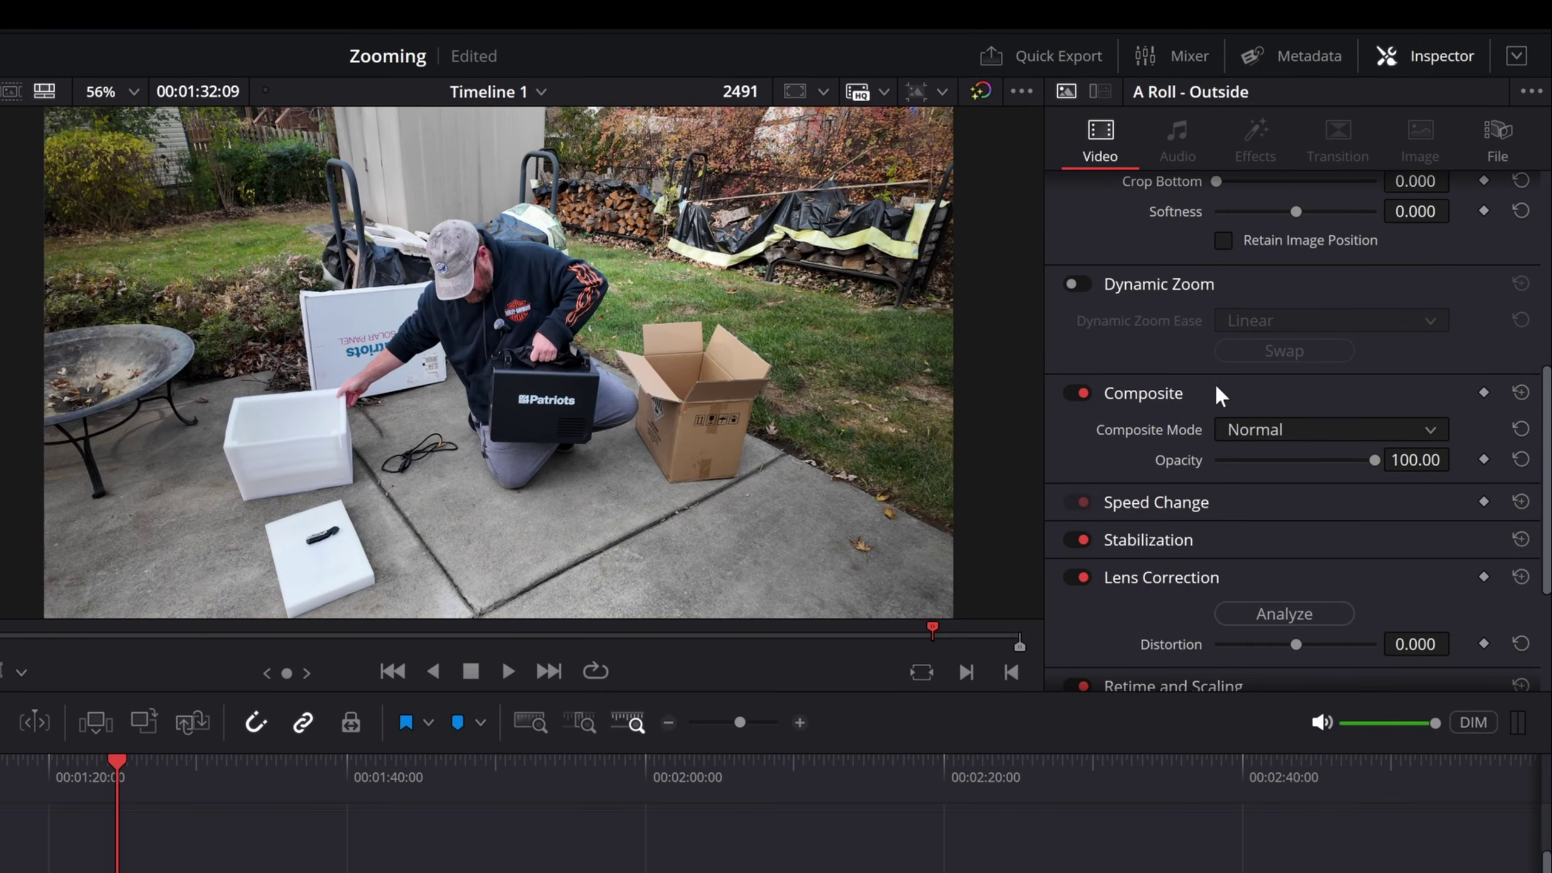
- Bring the Transform section into view and place the playhead where the zoom should finish
scroll(1219, 394, "up", 5)
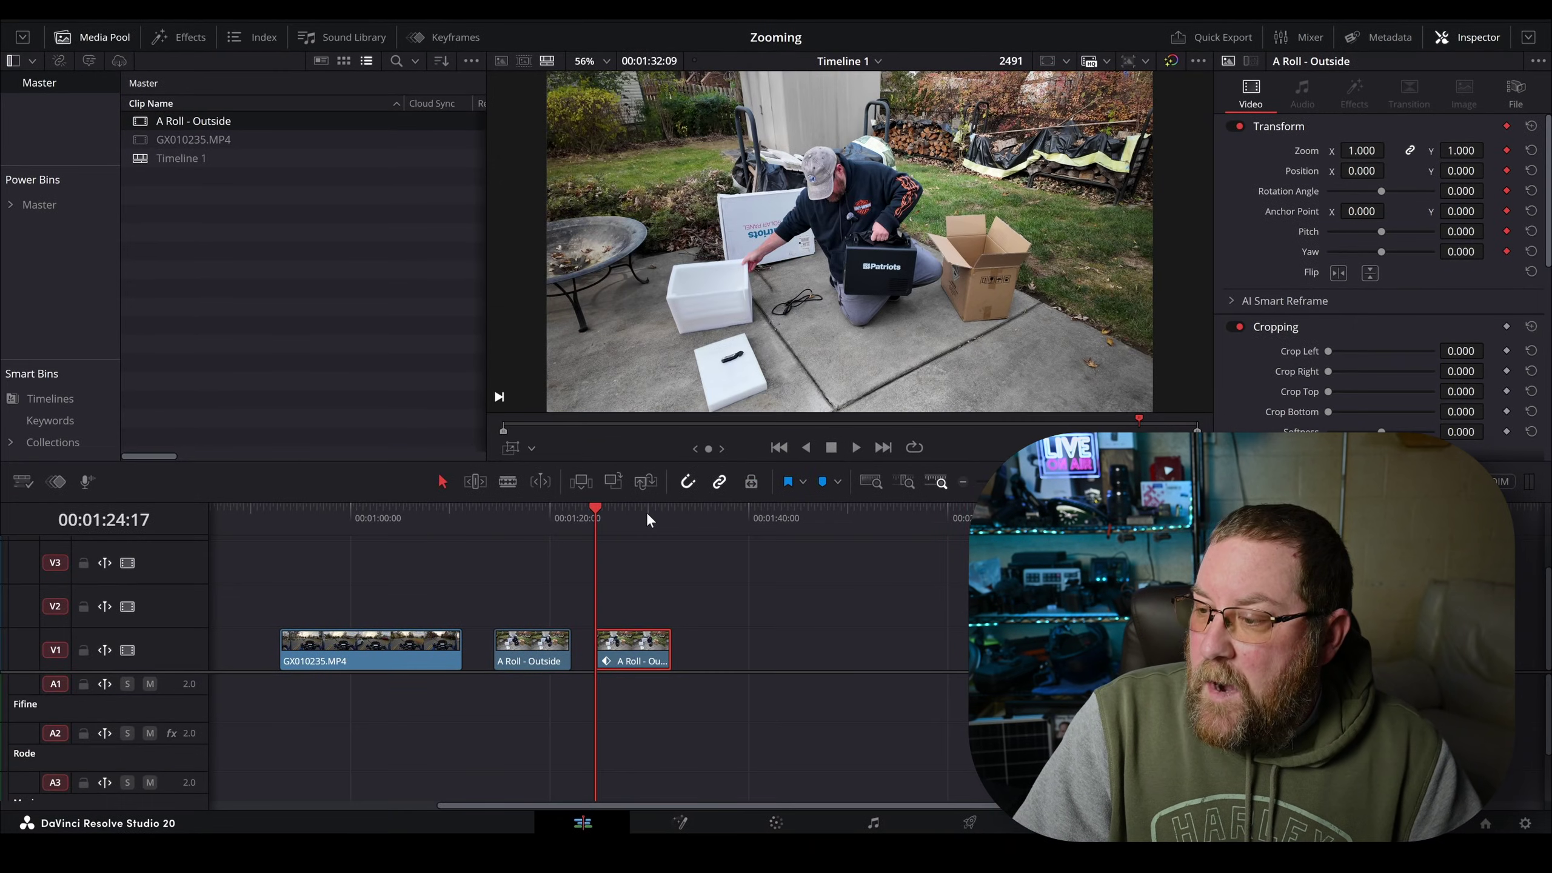
left_click(646, 514)
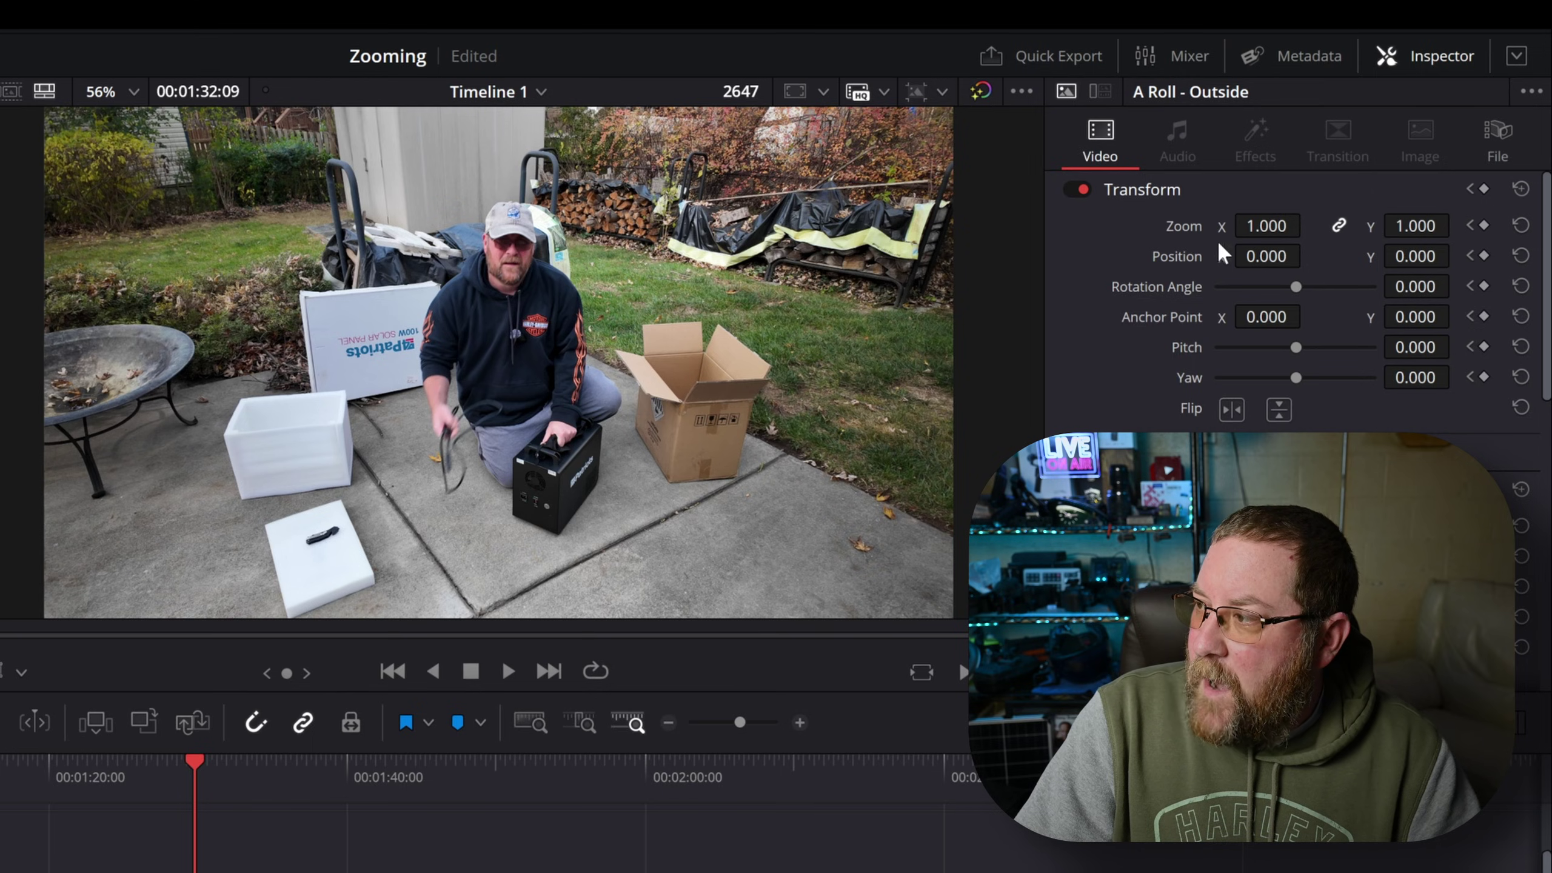
- Keyframe Transform Zoom 2.030 and Position Y -285 at the zoom's end point
left_click_drag(1262, 228, 1262, 228)
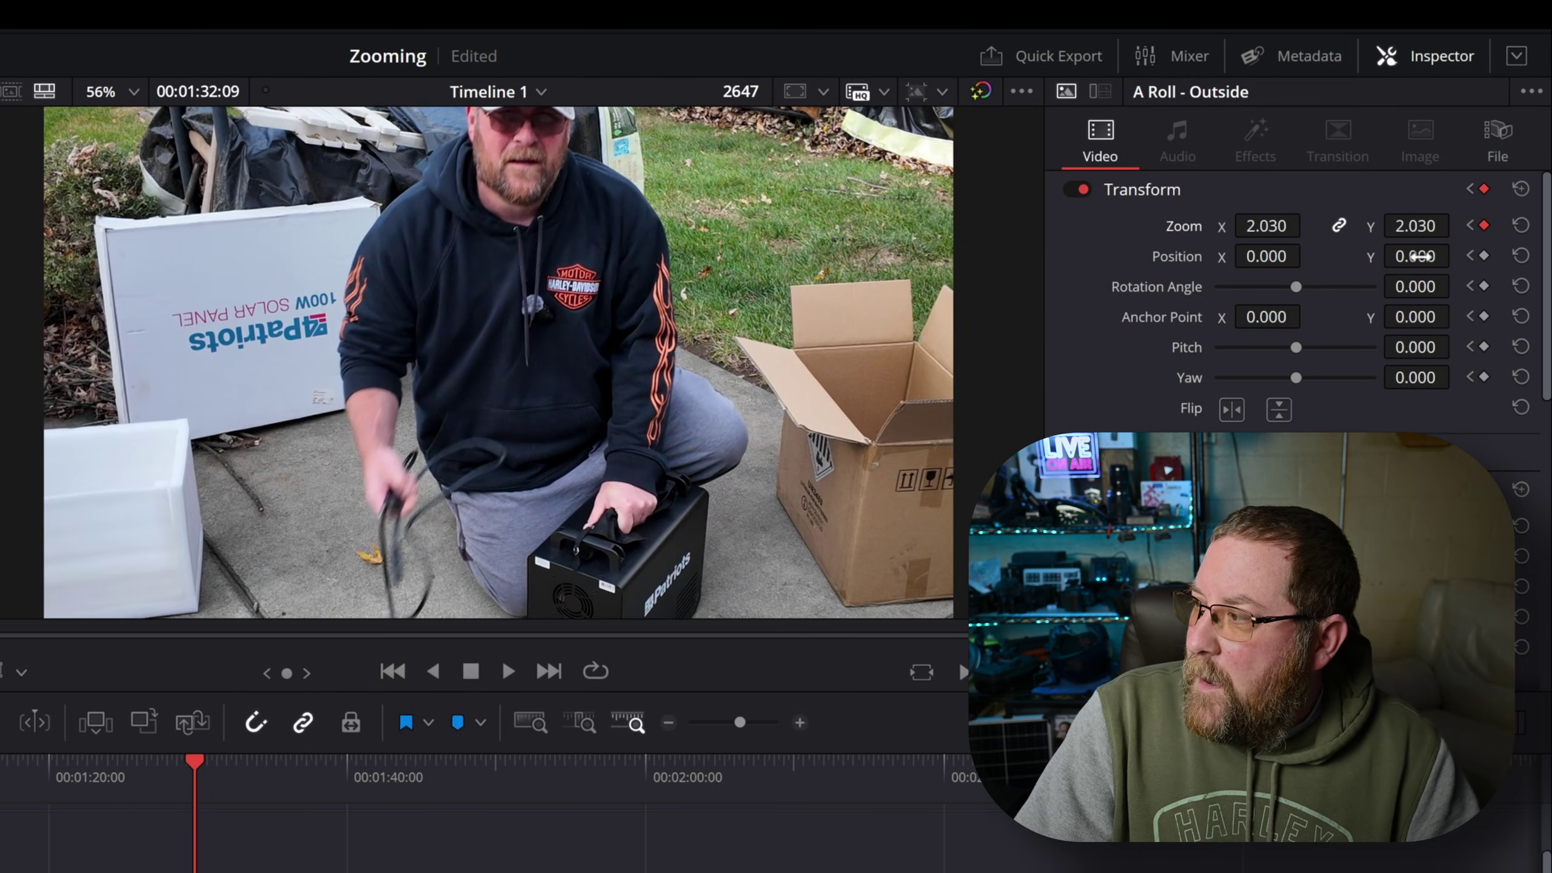
mouse_move(1415, 256)
left_mouse_down()
mouse_move(1458, 254)
mouse_move(1415, 256)
left_mouse_up()
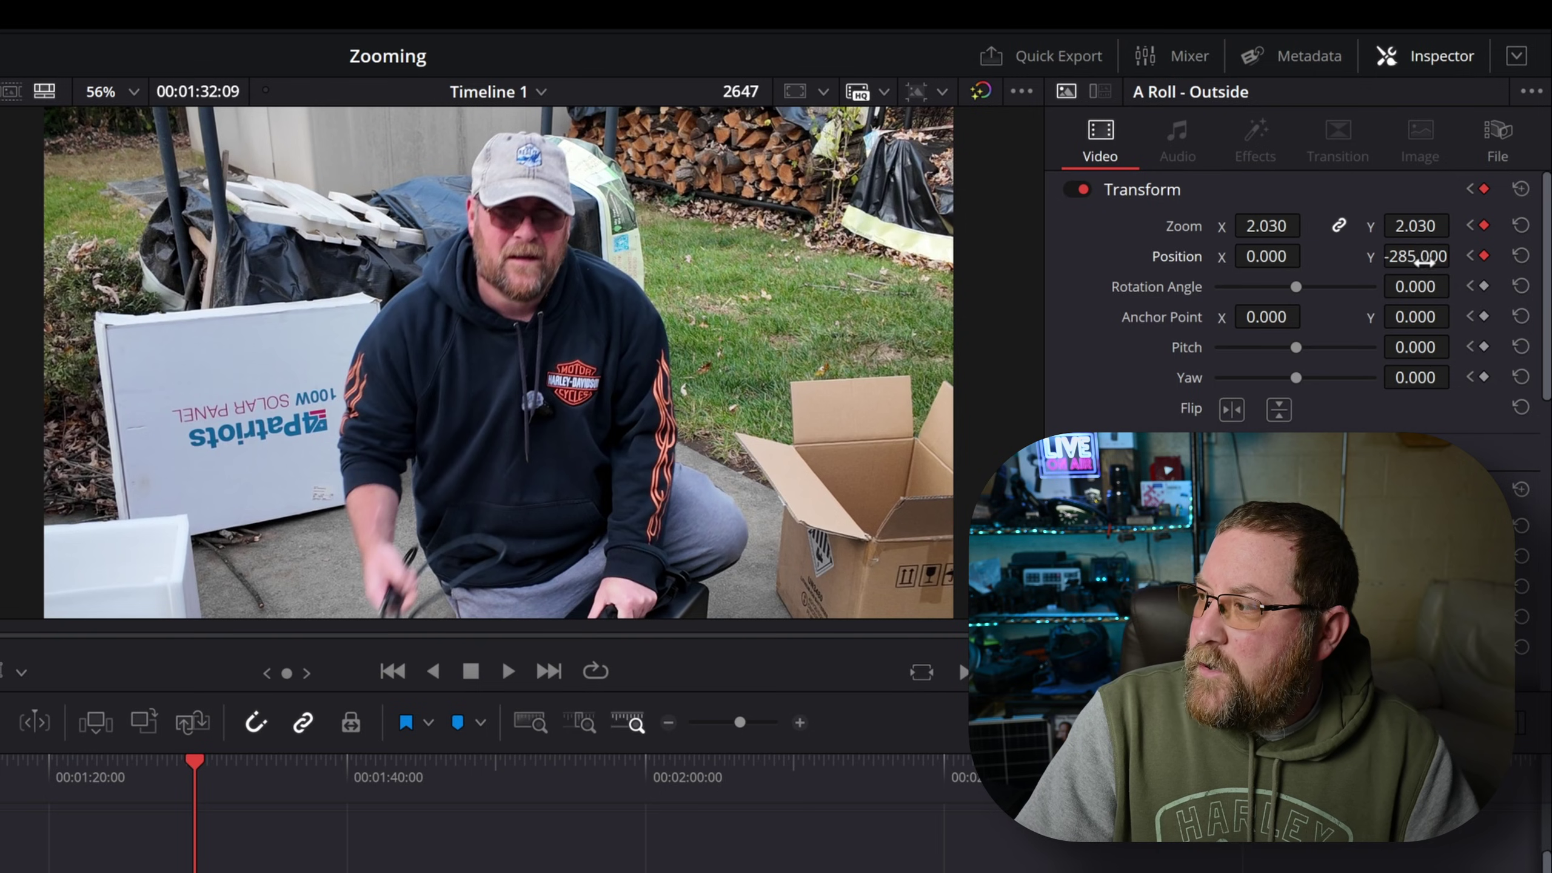
left_click_drag(1415, 256, 1316, 274)
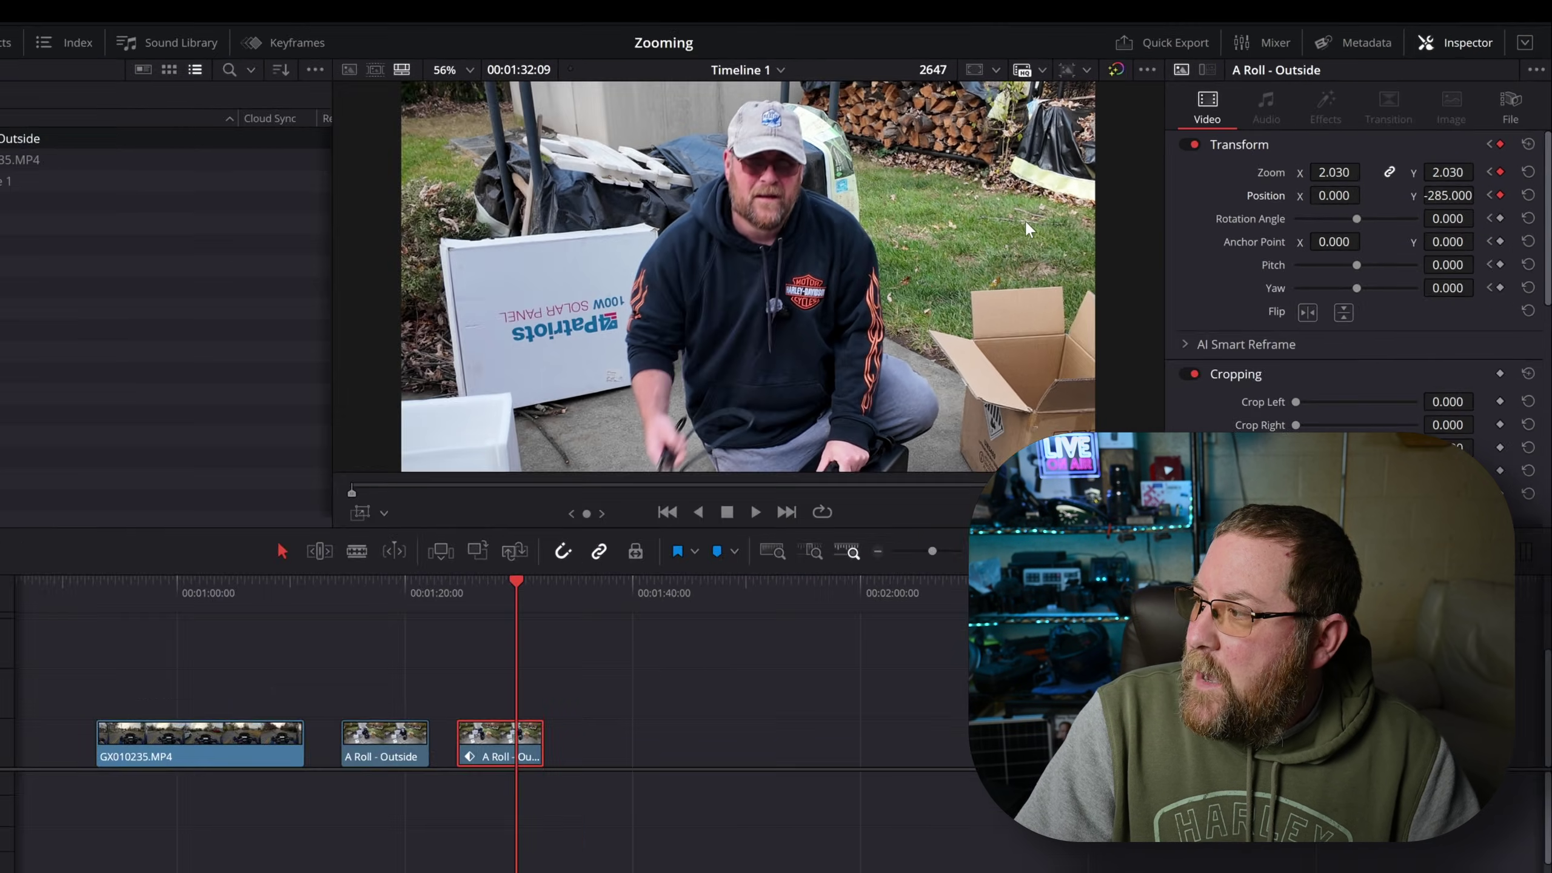
left_click(123, 789)
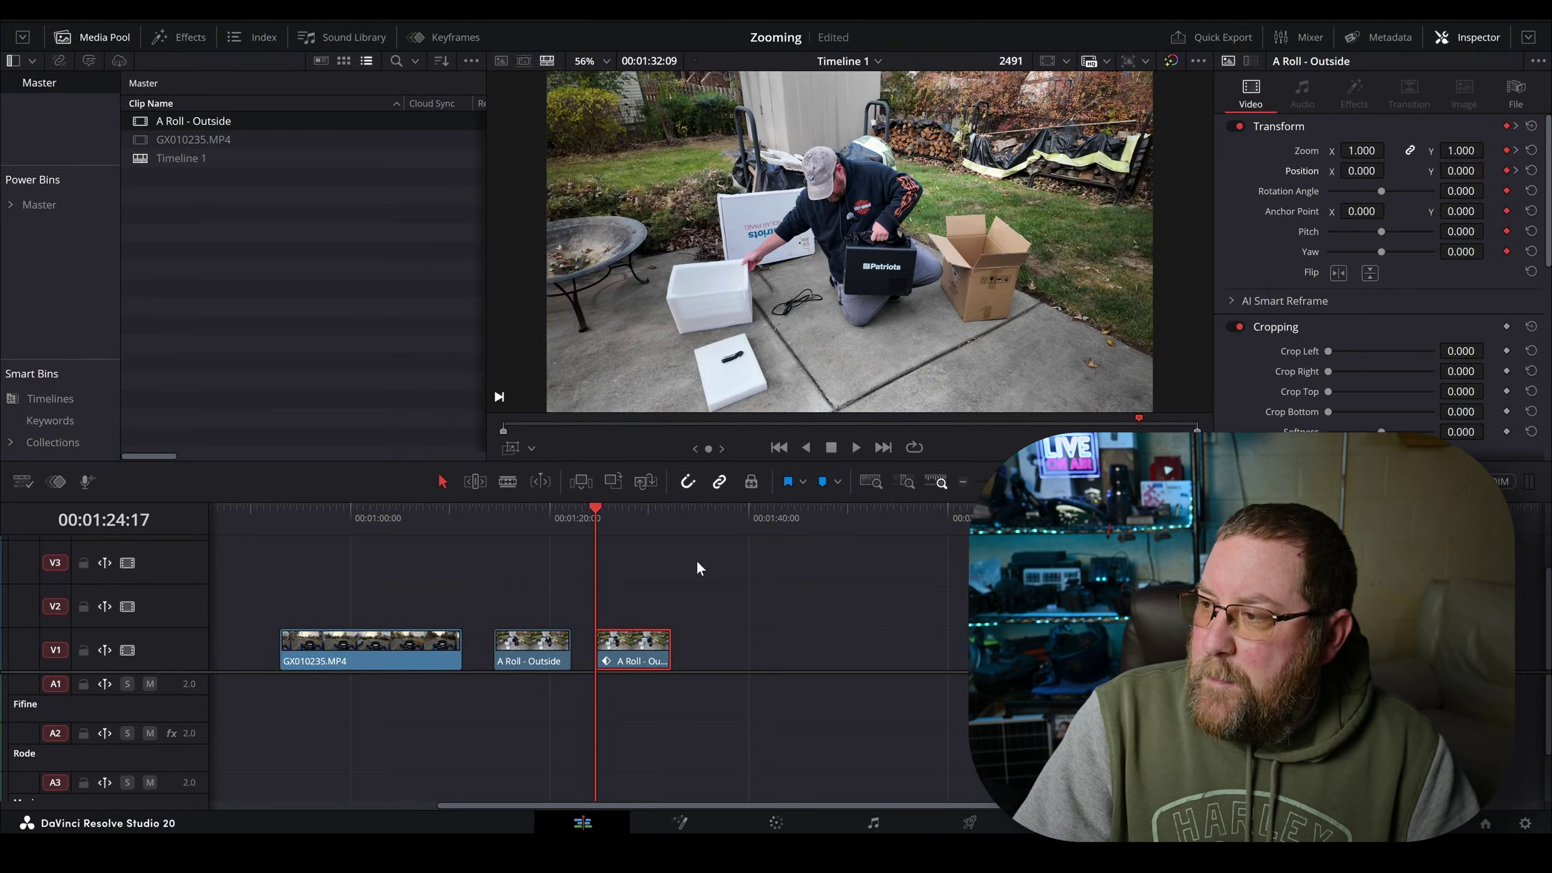
key("space")
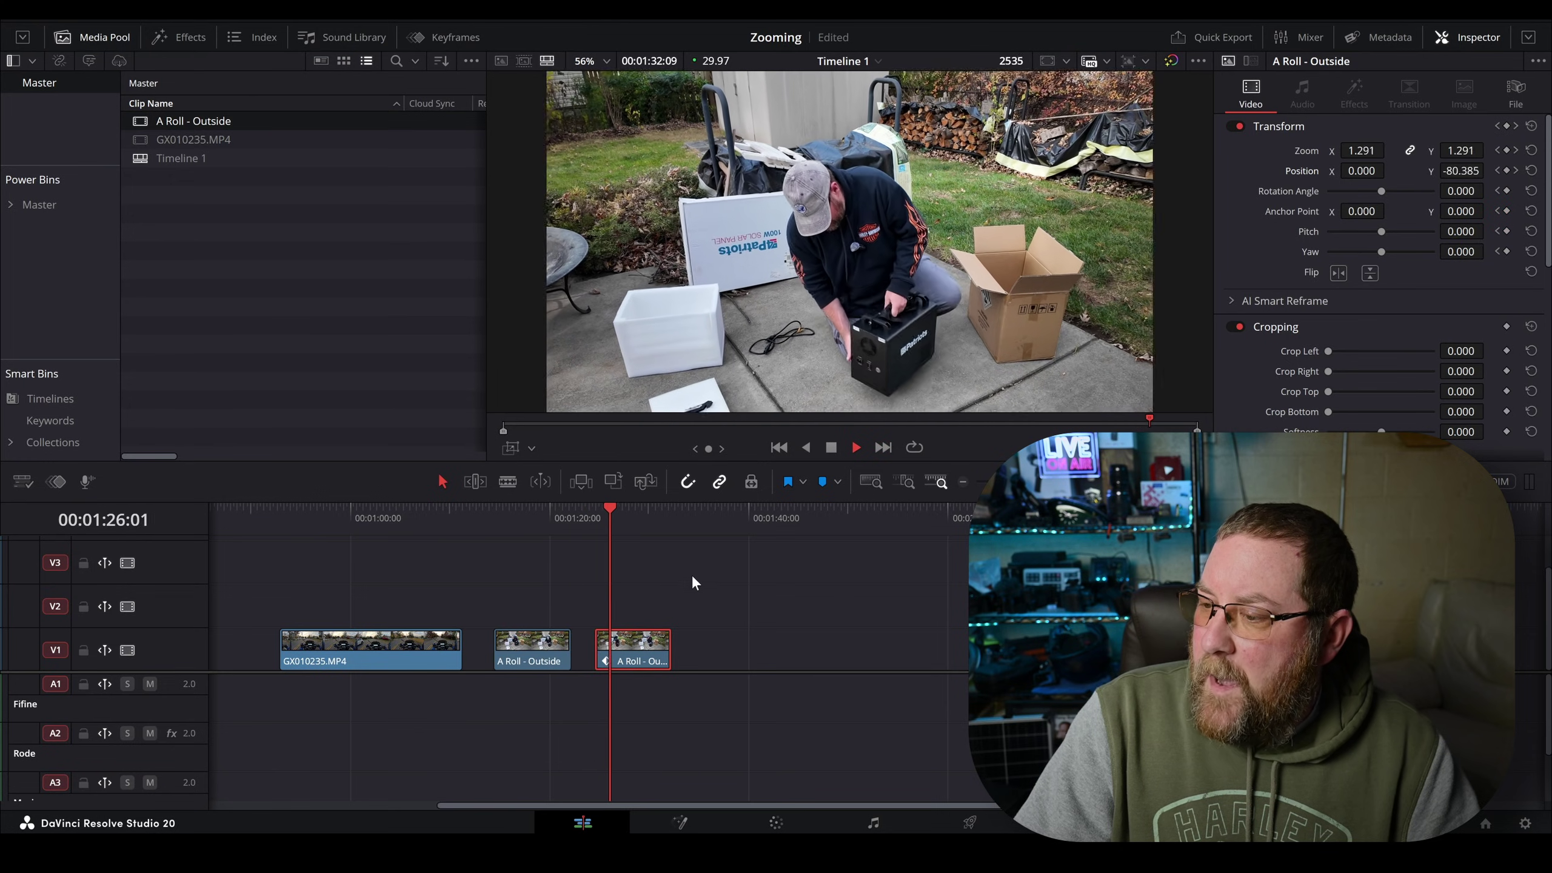
key("space")
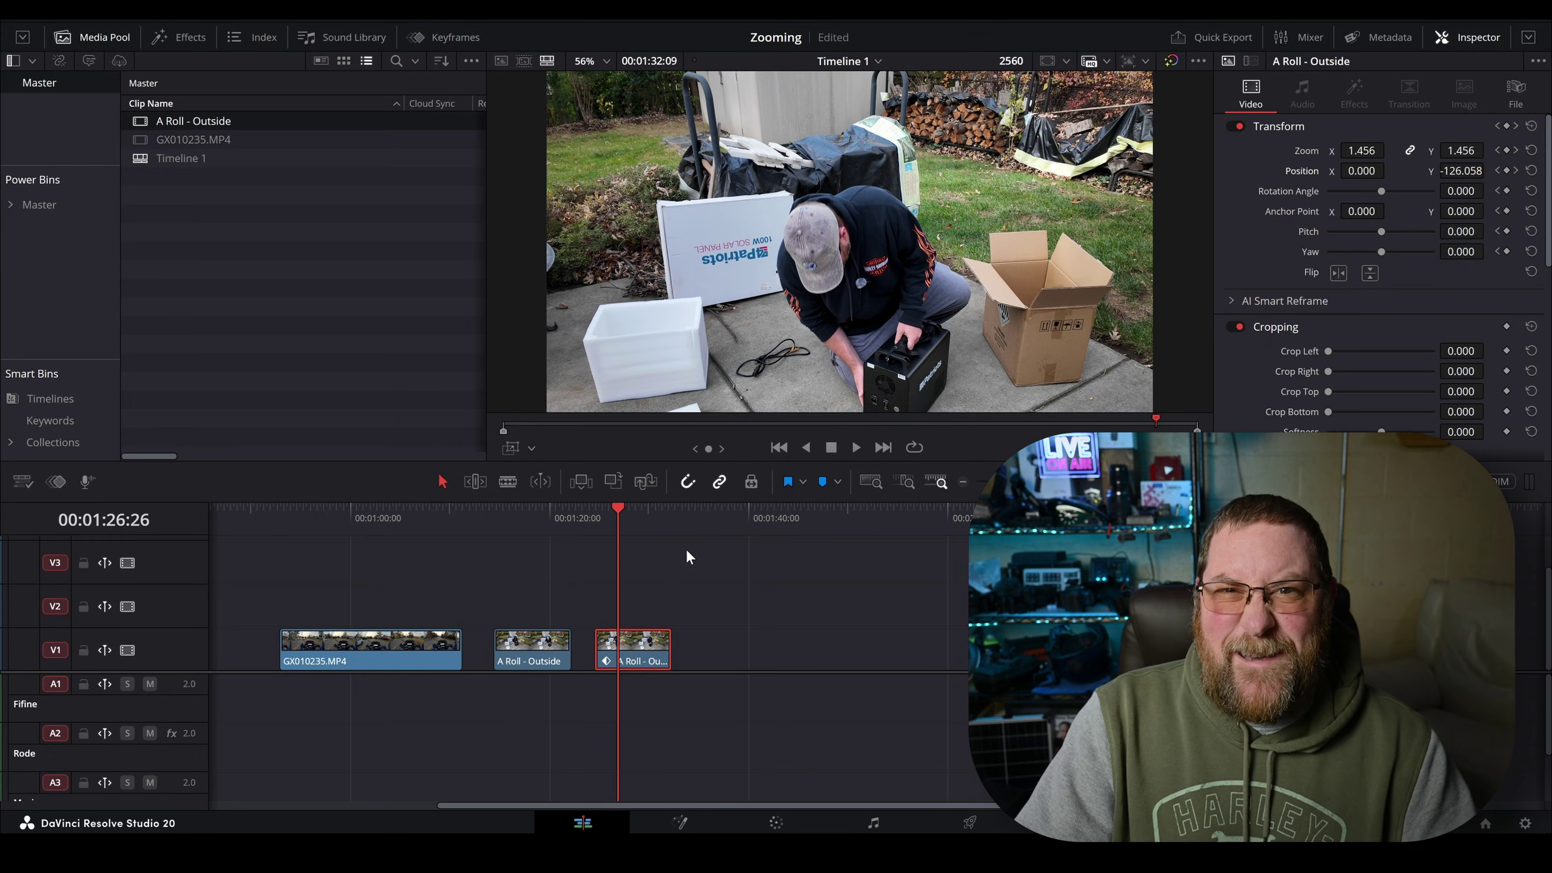
key("Up")
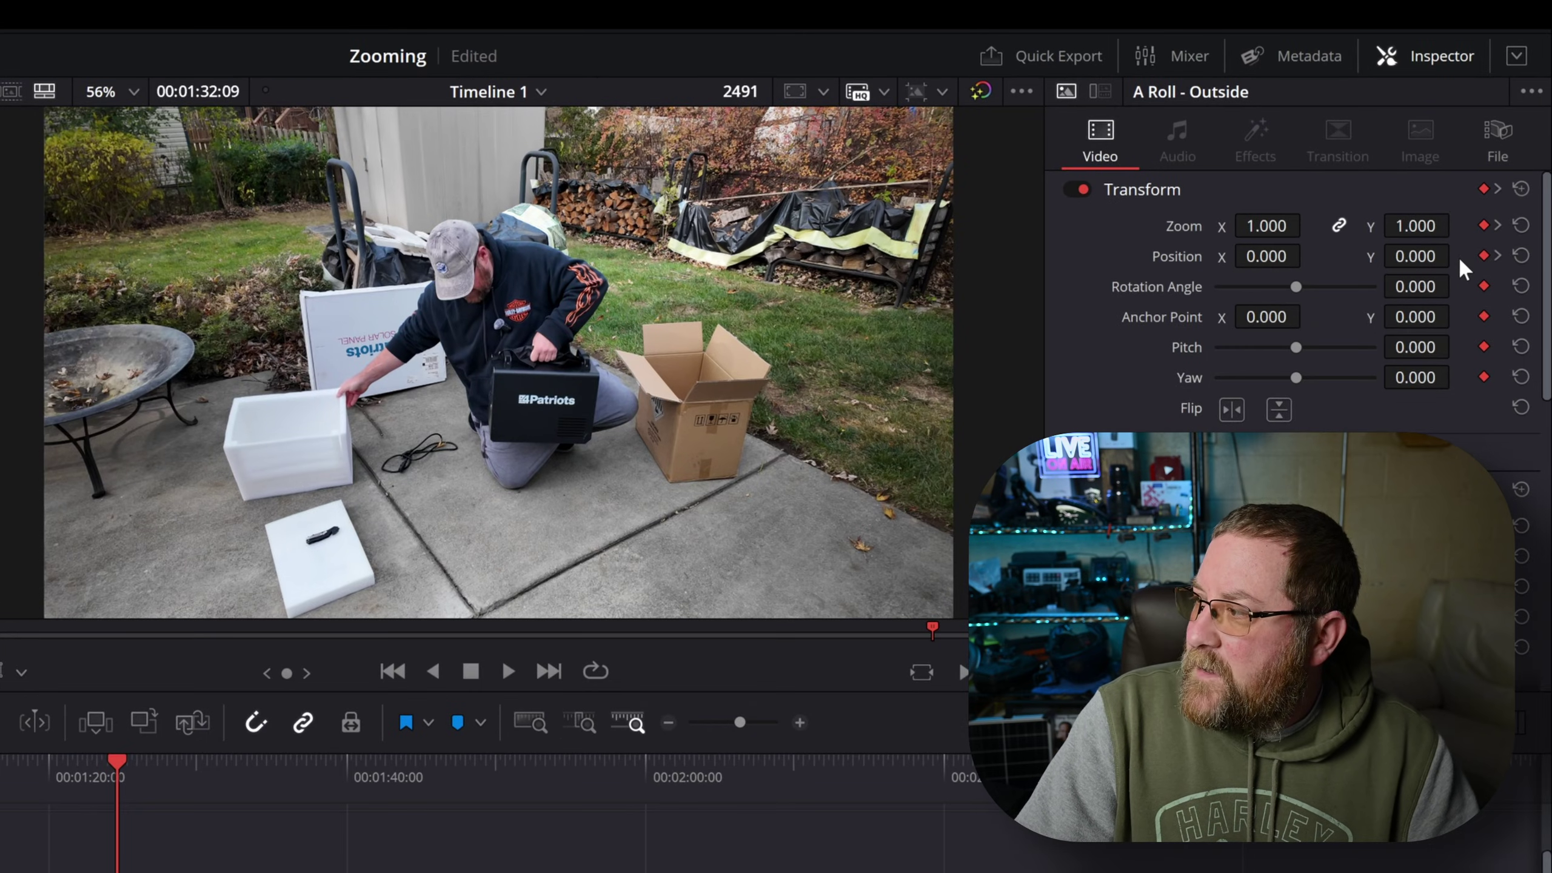
right_click(1484, 223)
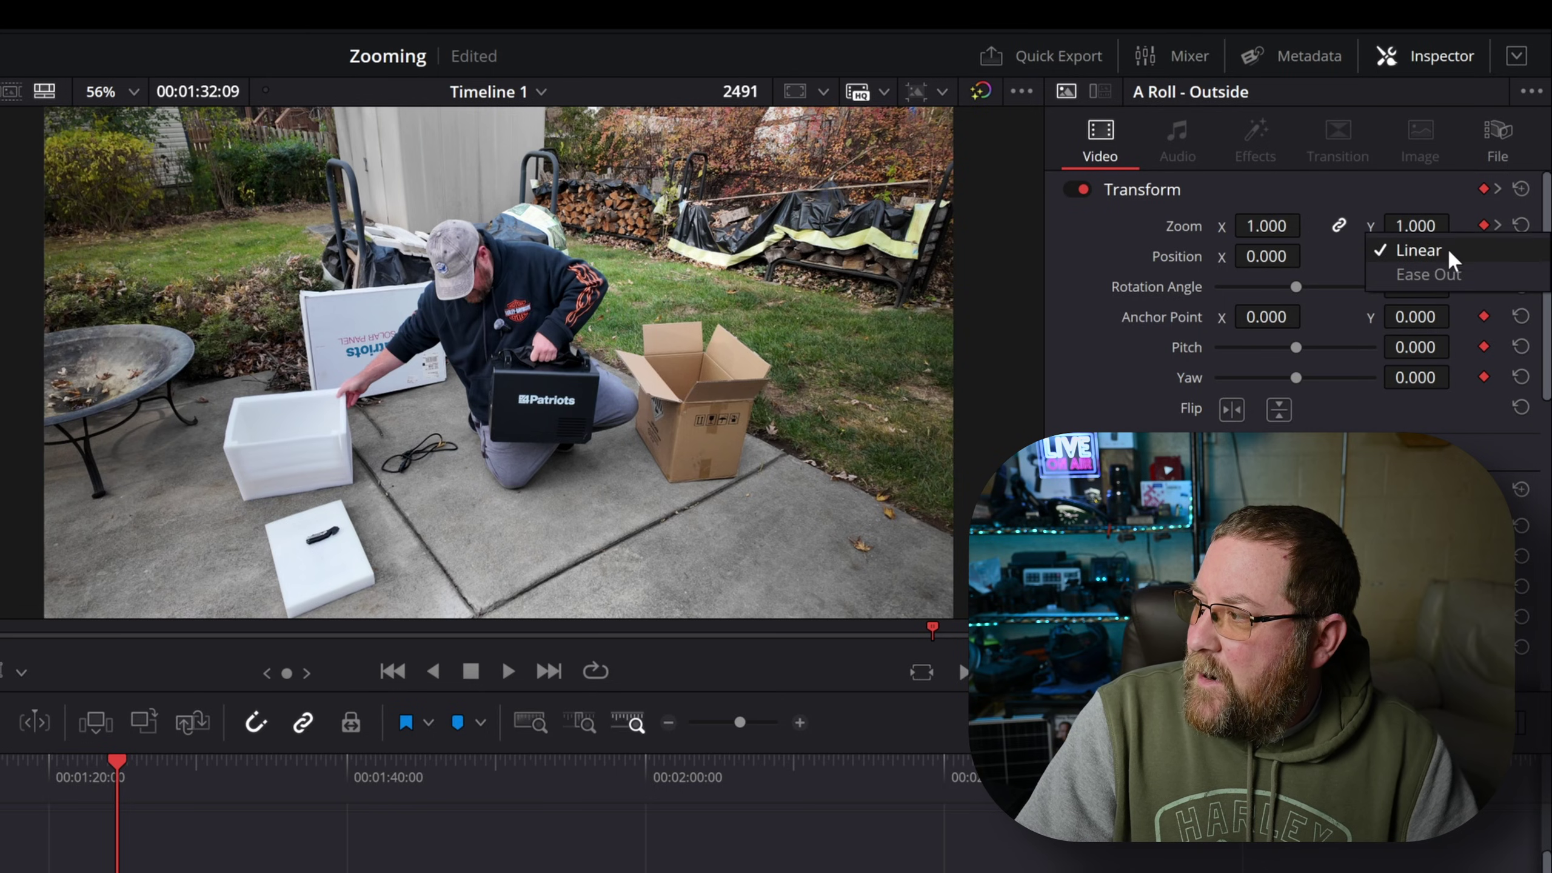
left_click(1429, 274)
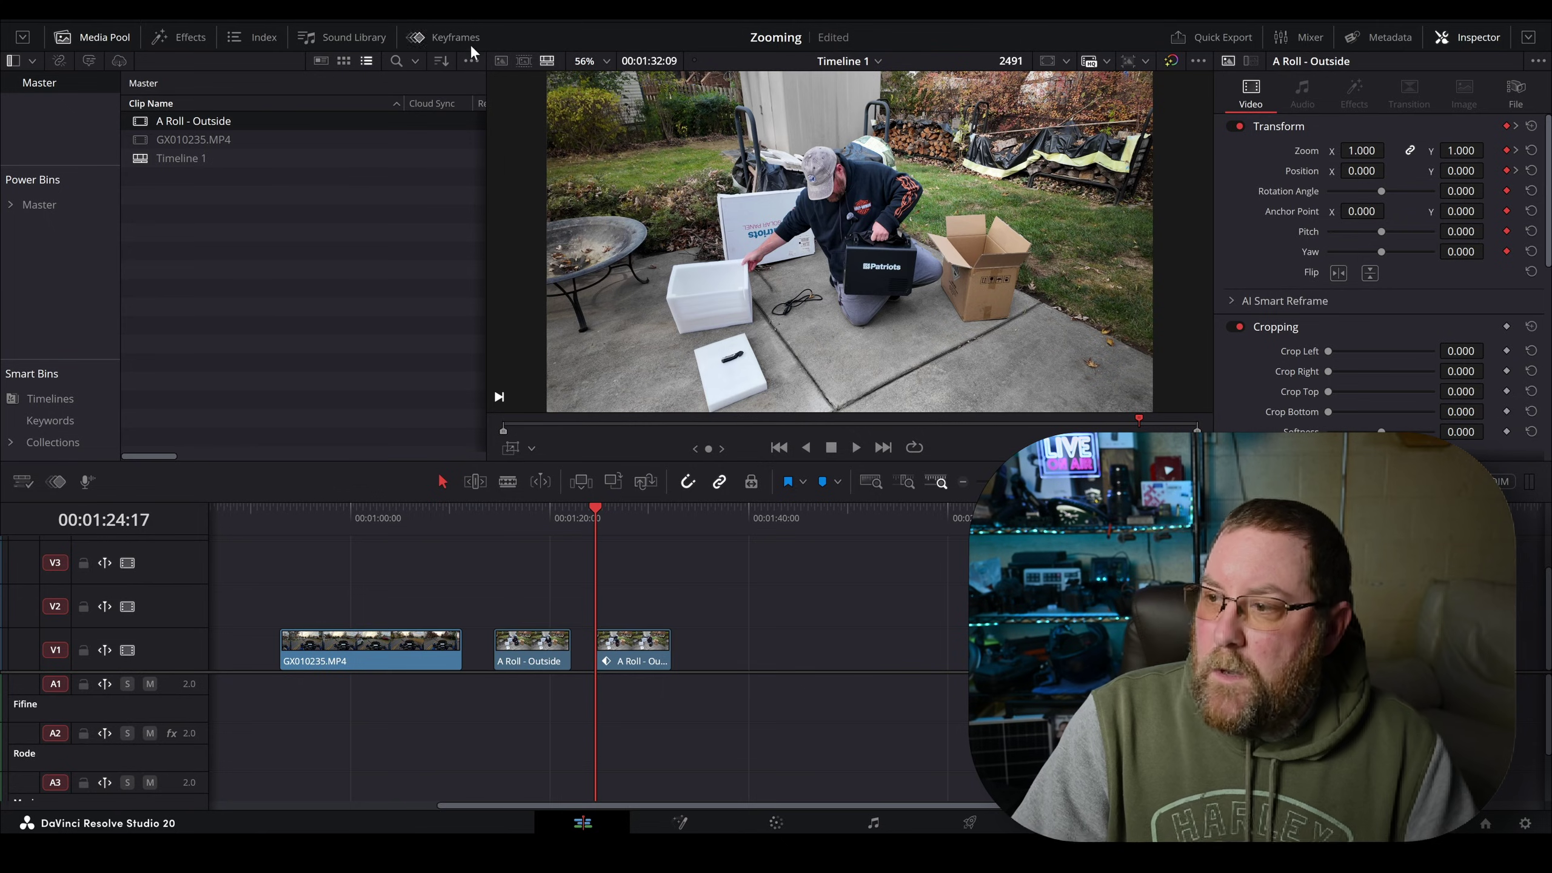
left_click(641, 662)
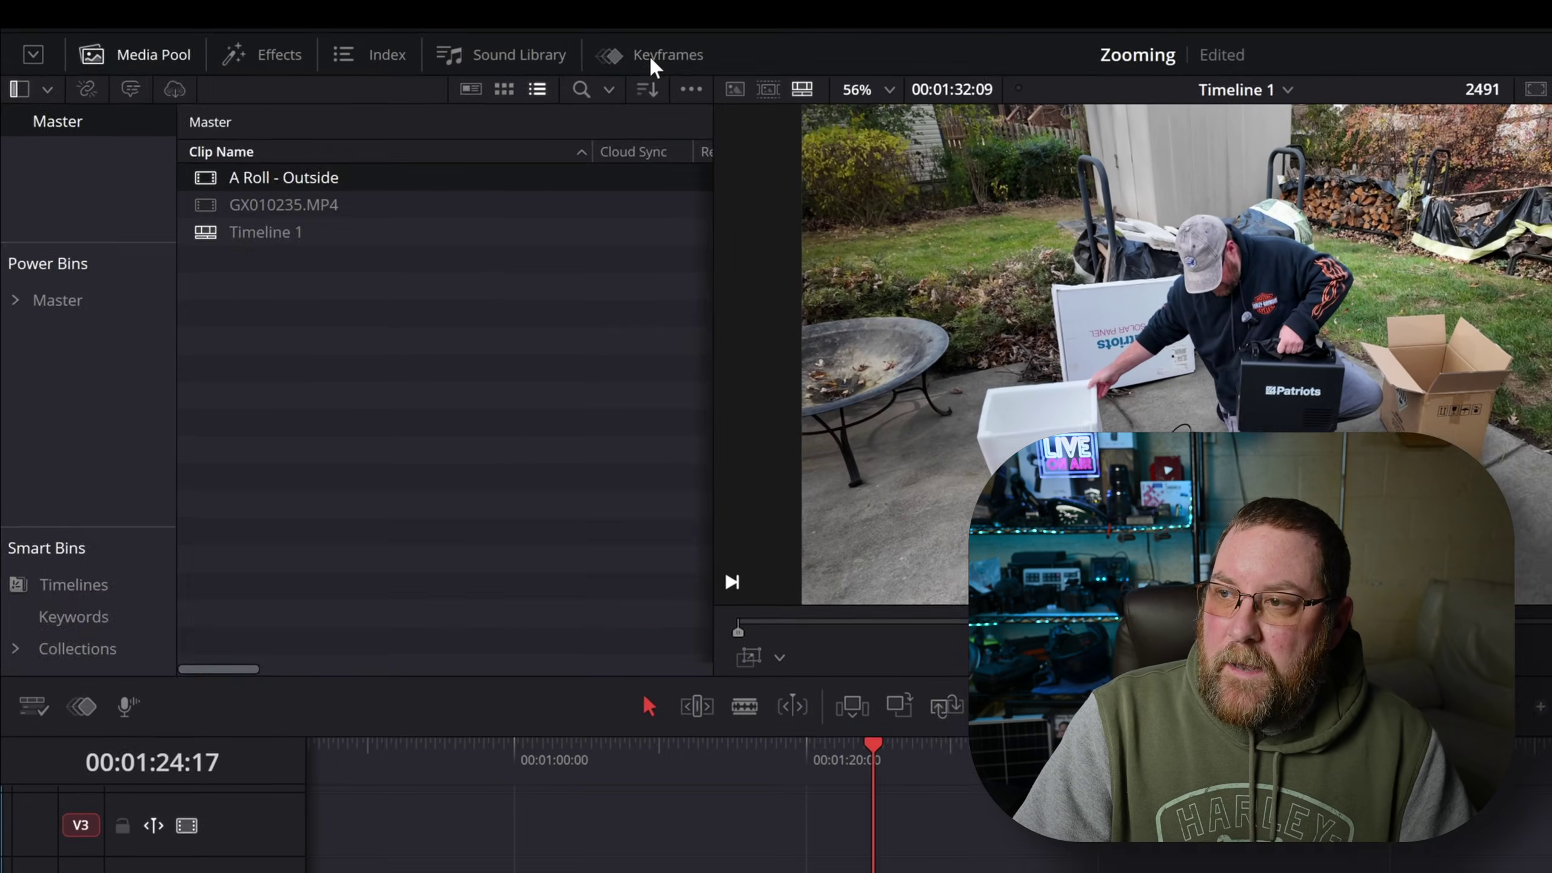
- In the Keyframes curve editor, set all zoom and position keyframes to Ease In and Out
left_click(431, 38)
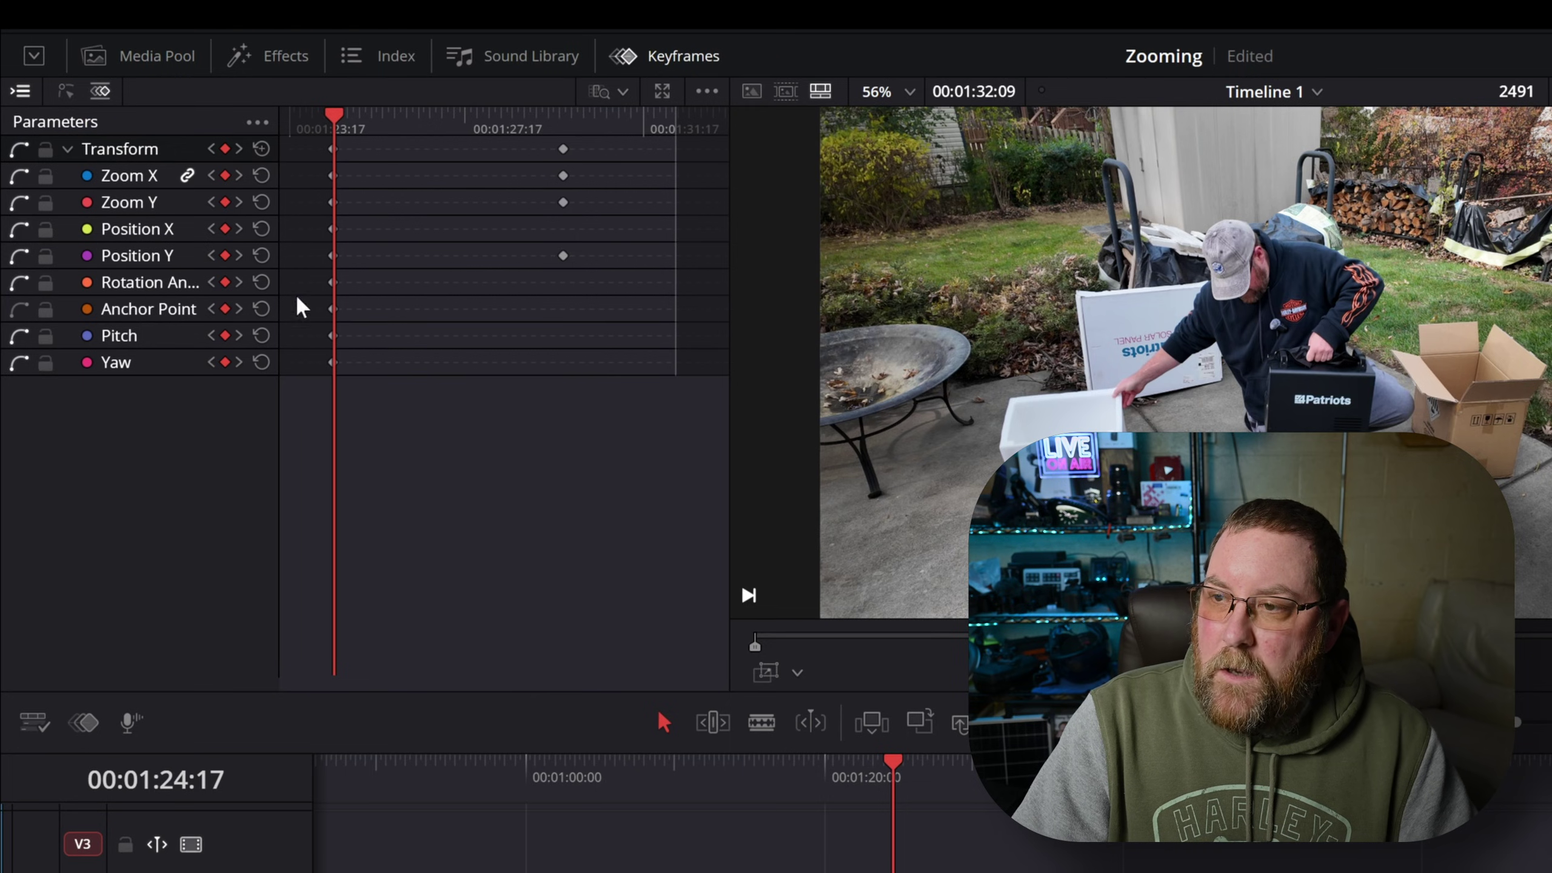
left_click(66, 90)
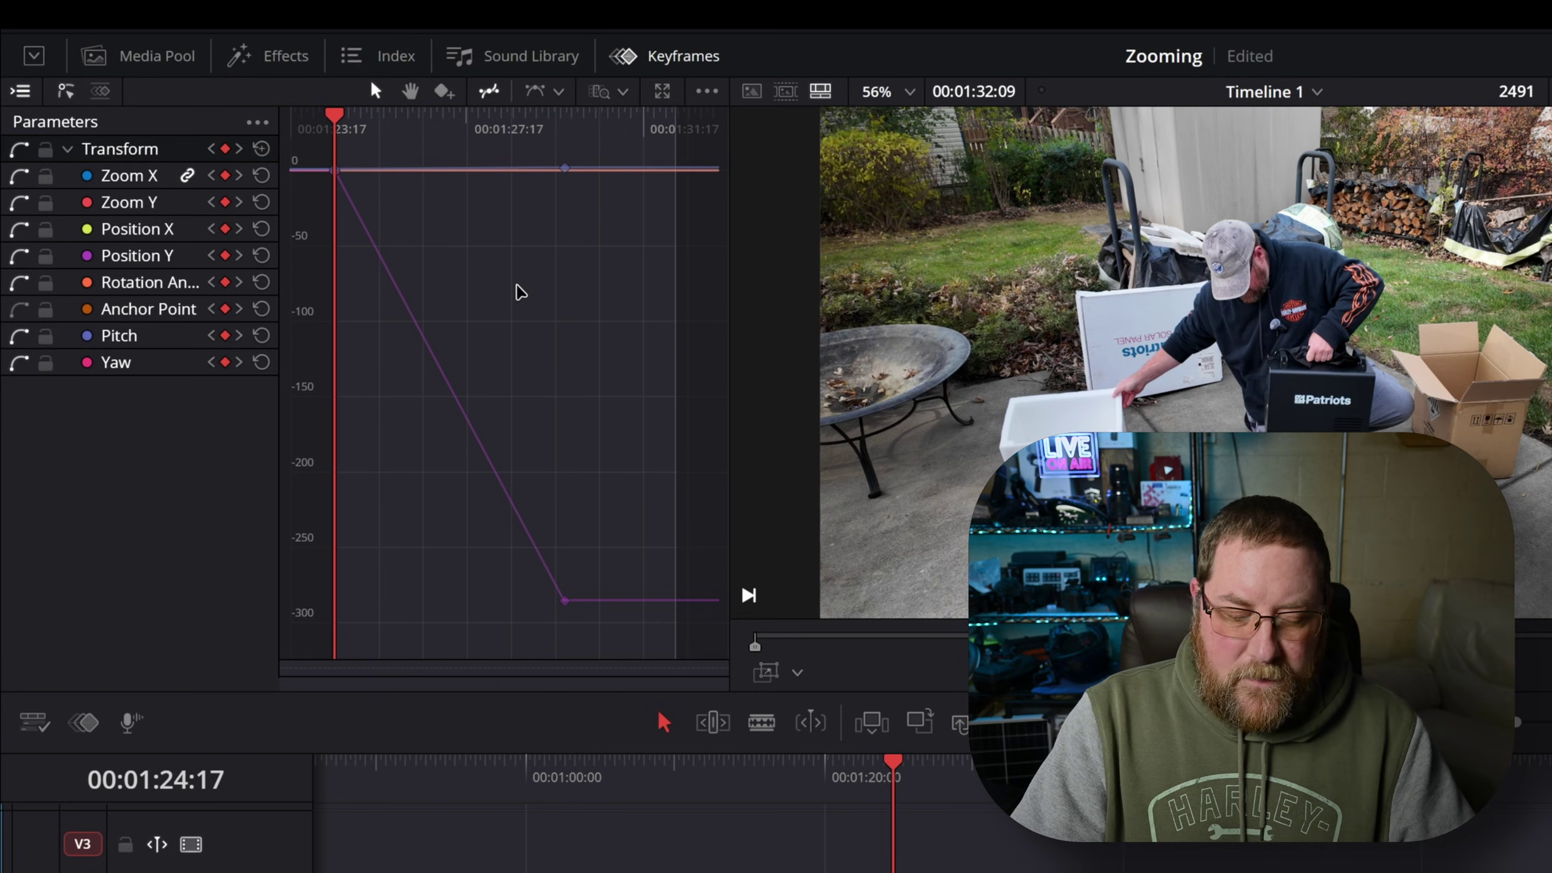
key("ctrl+a")
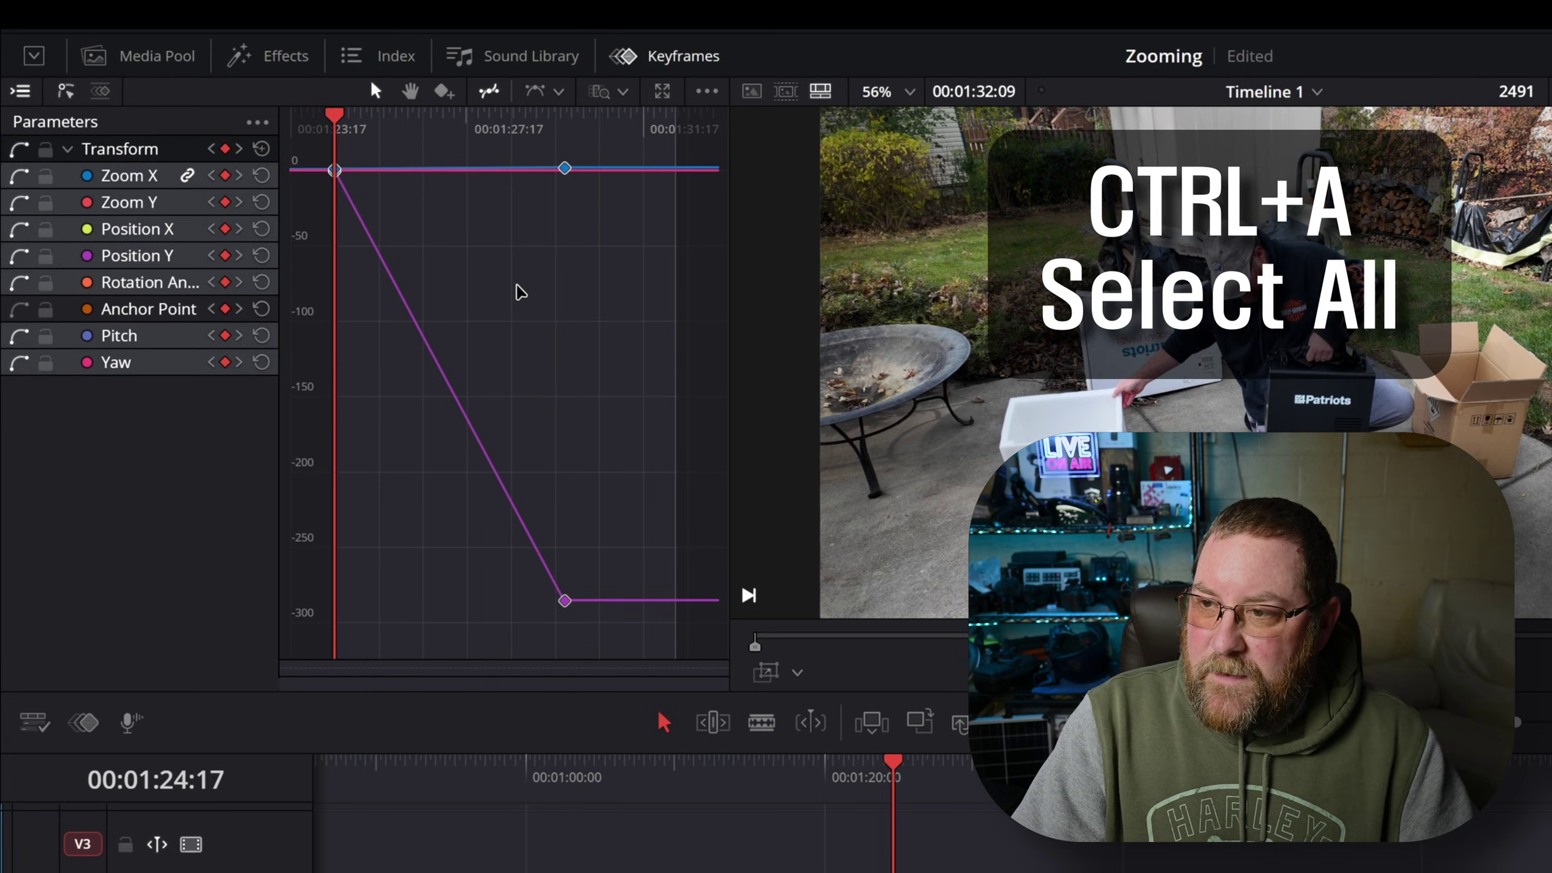
left_click(544, 90)
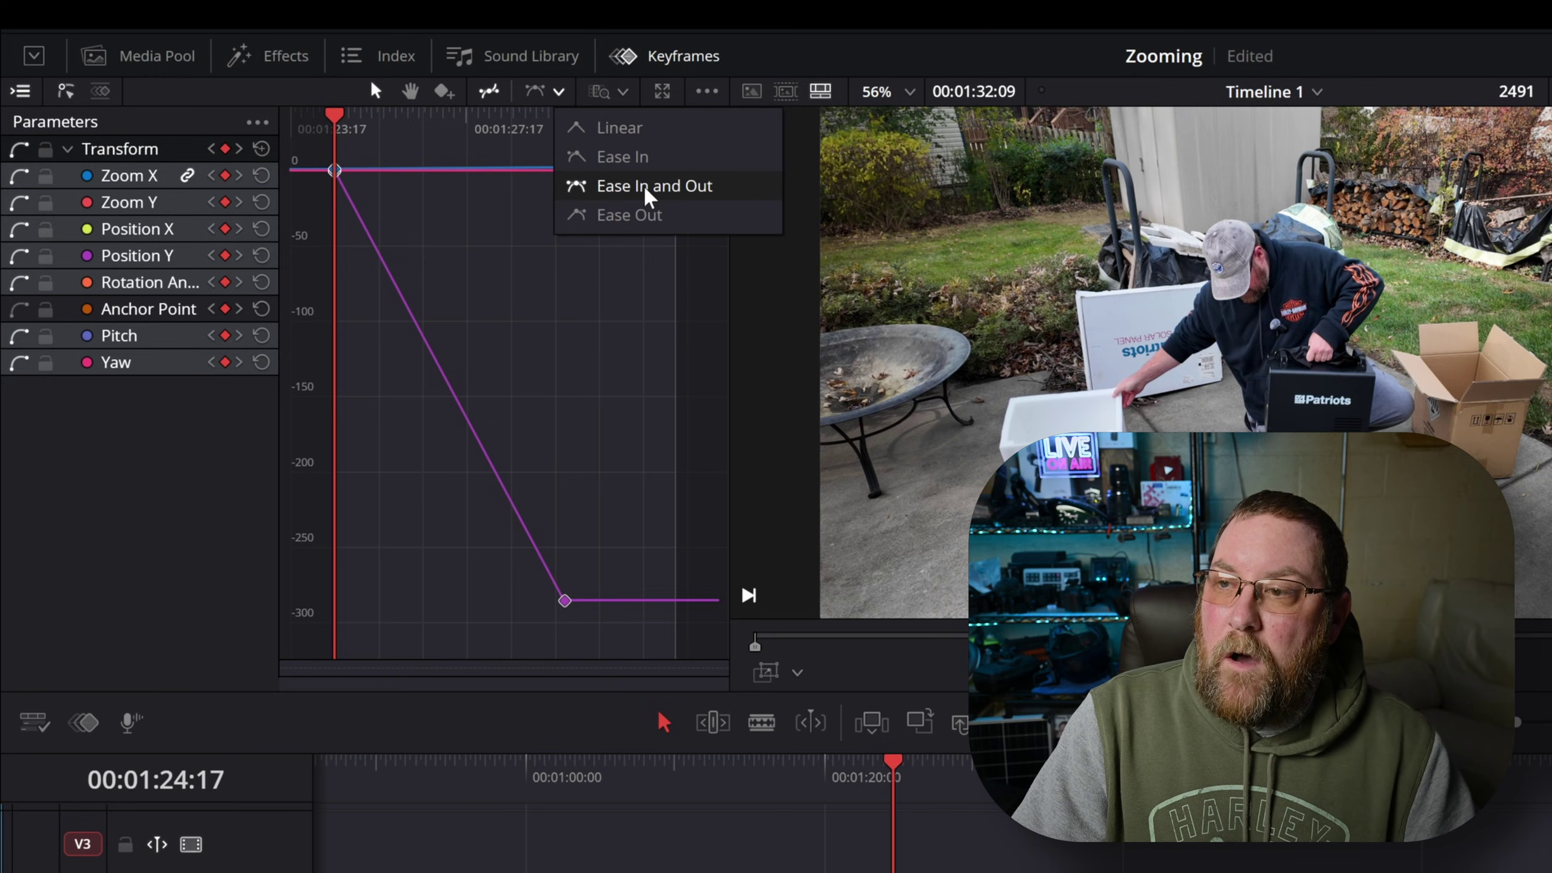
left_click(646, 191)
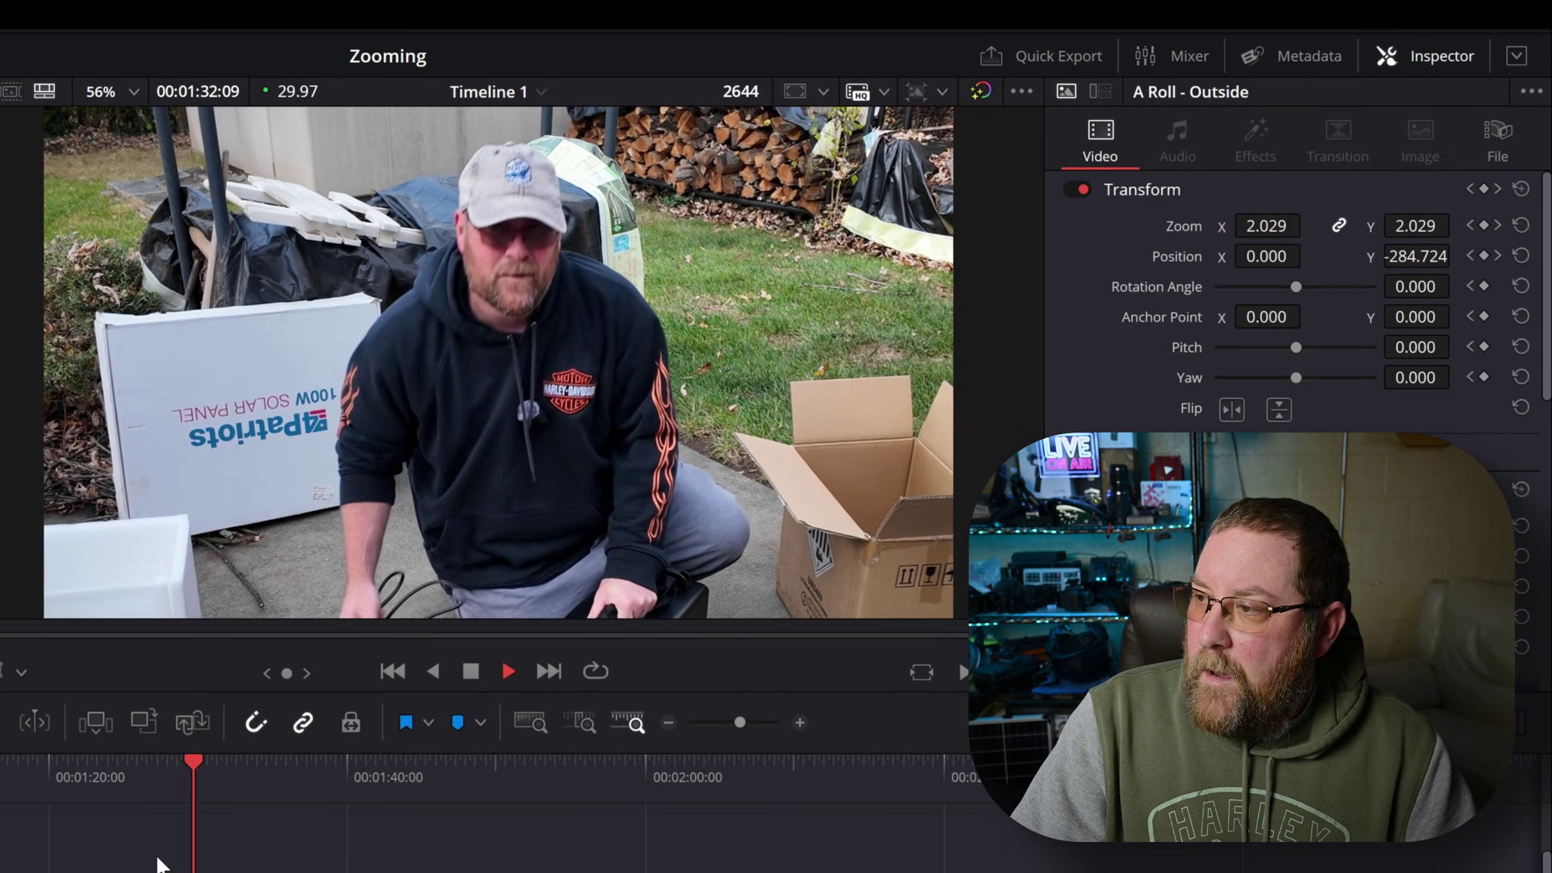
- Add a freeze frame at the last zoom keyframe via Change Clip Speed and preview the result
key("space")
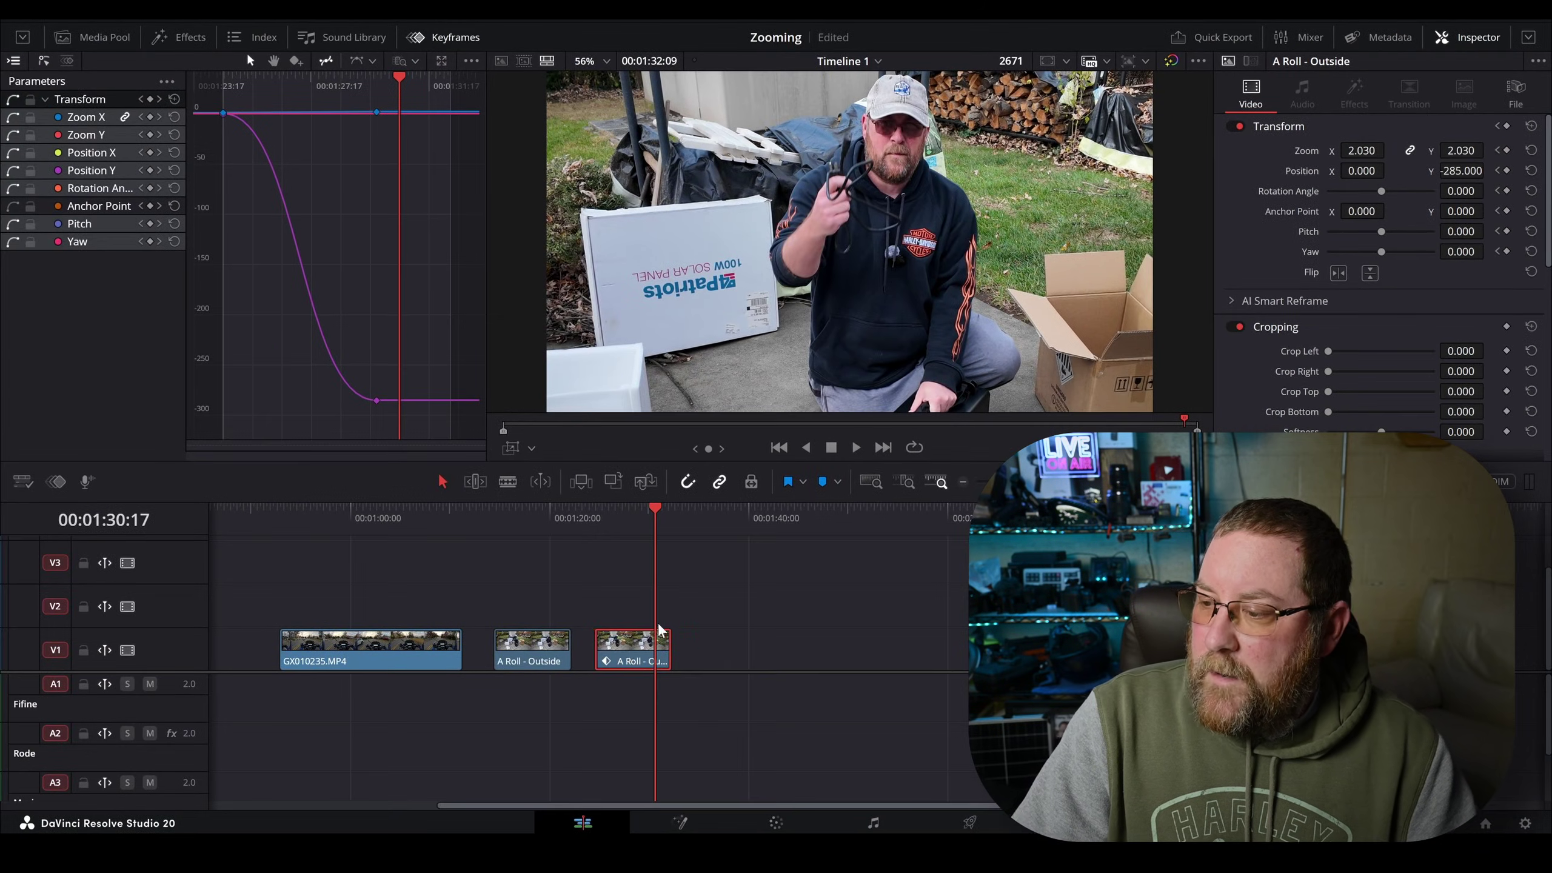
left_click(1498, 126)
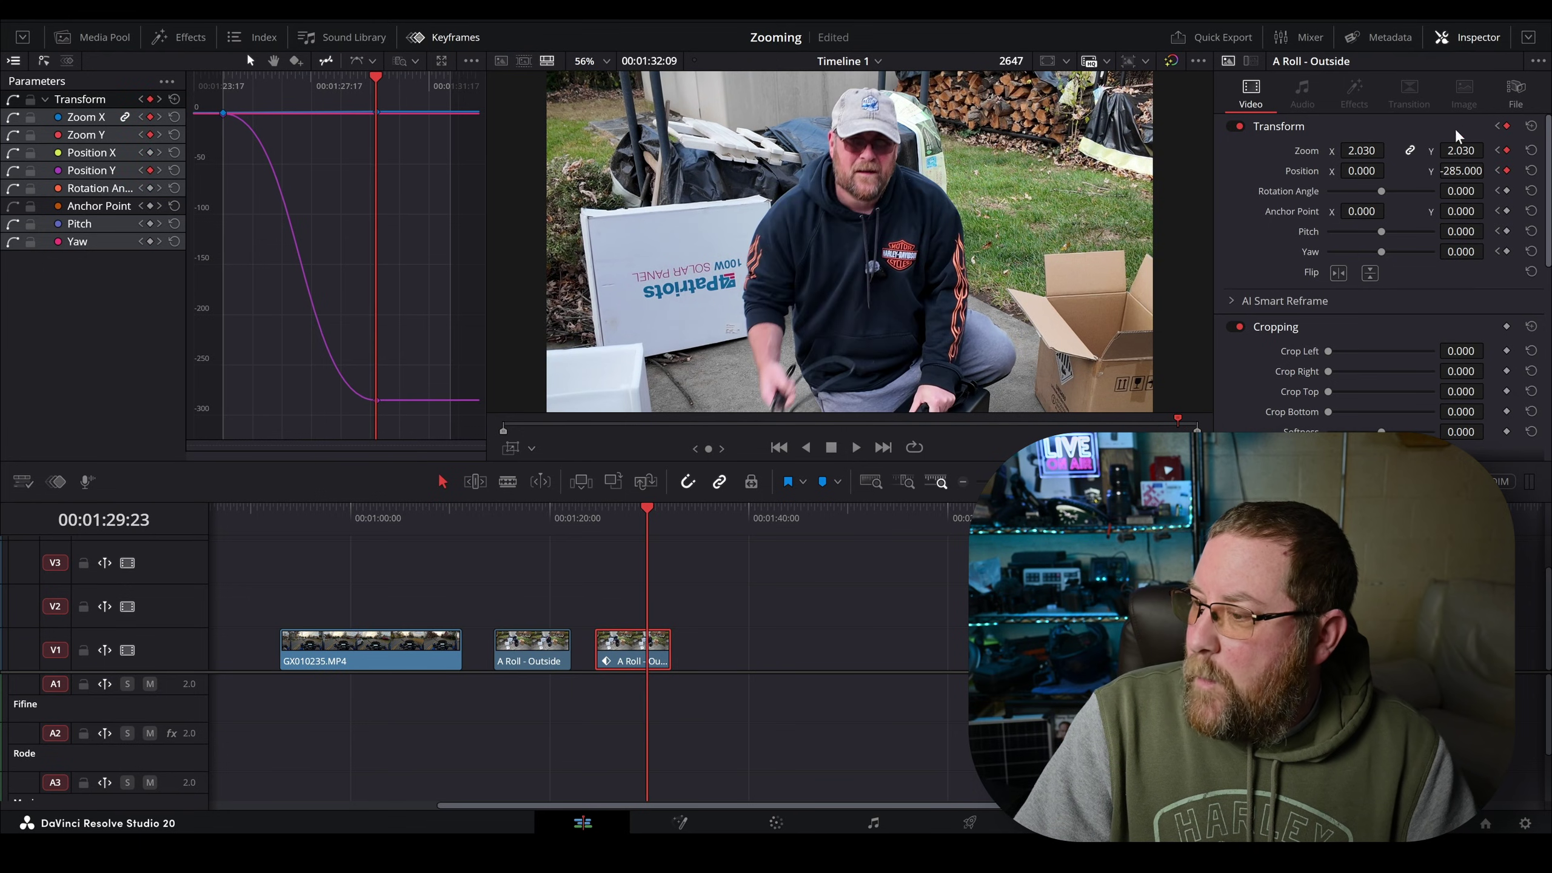
right_click(661, 657)
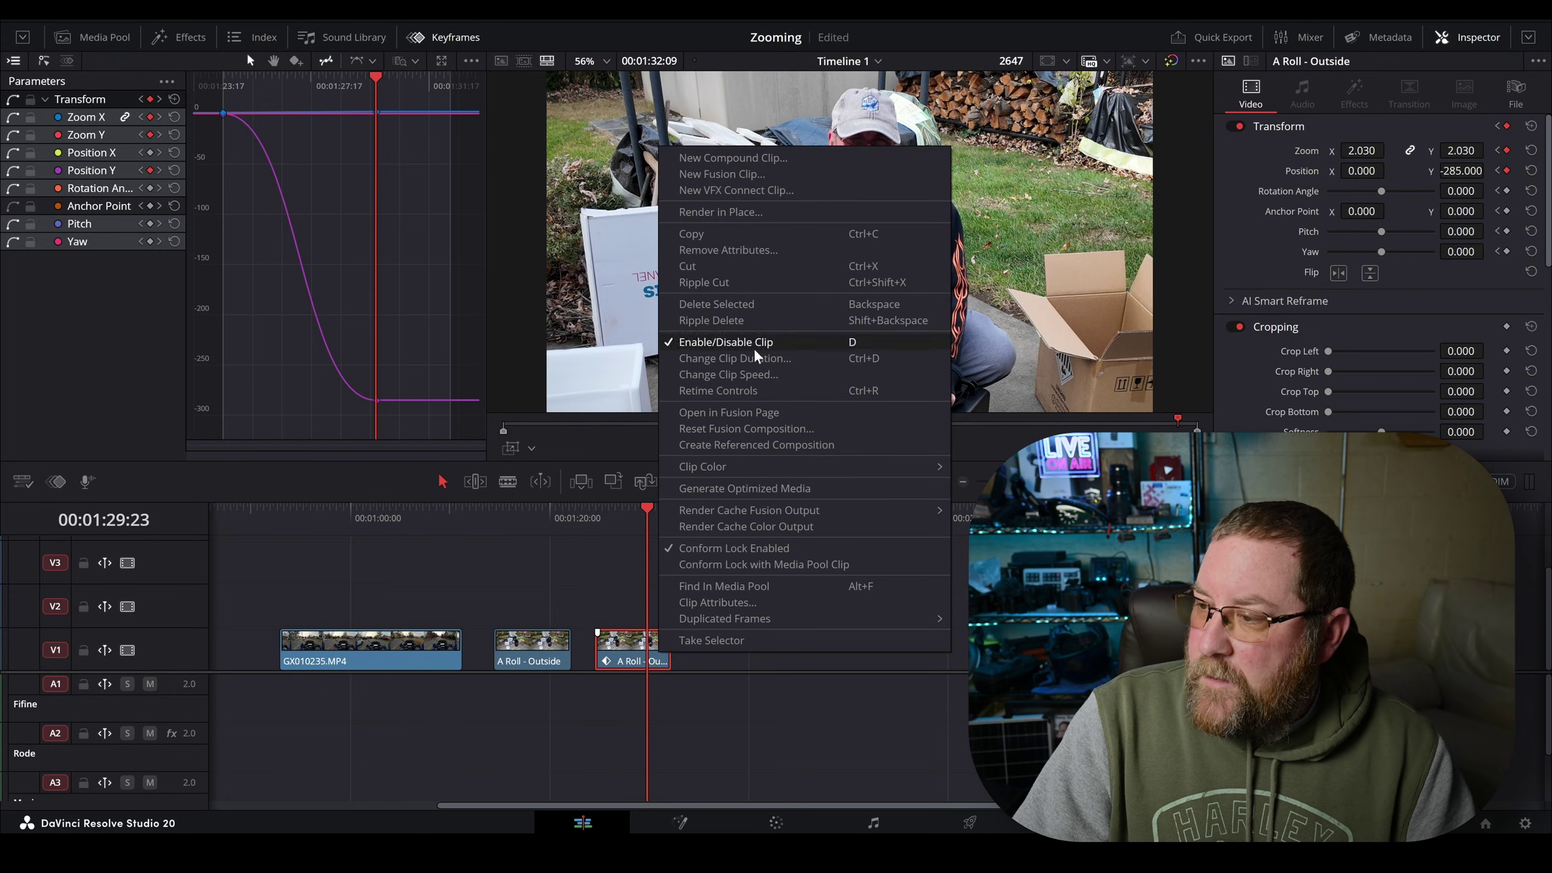
left_click(727, 374)
left_click(652, 484)
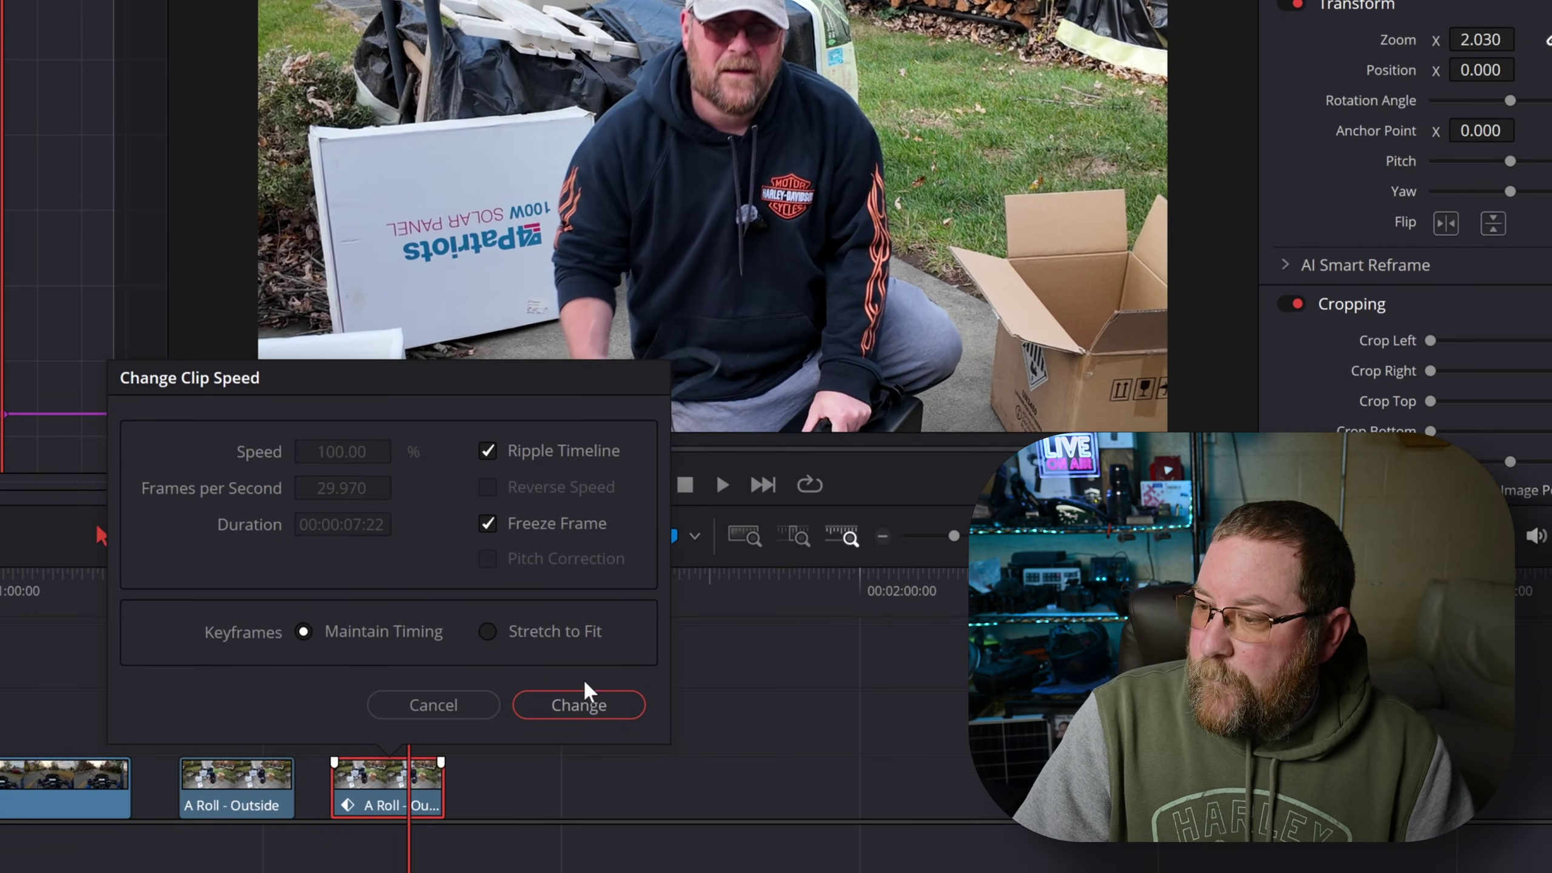
left_click(578, 705)
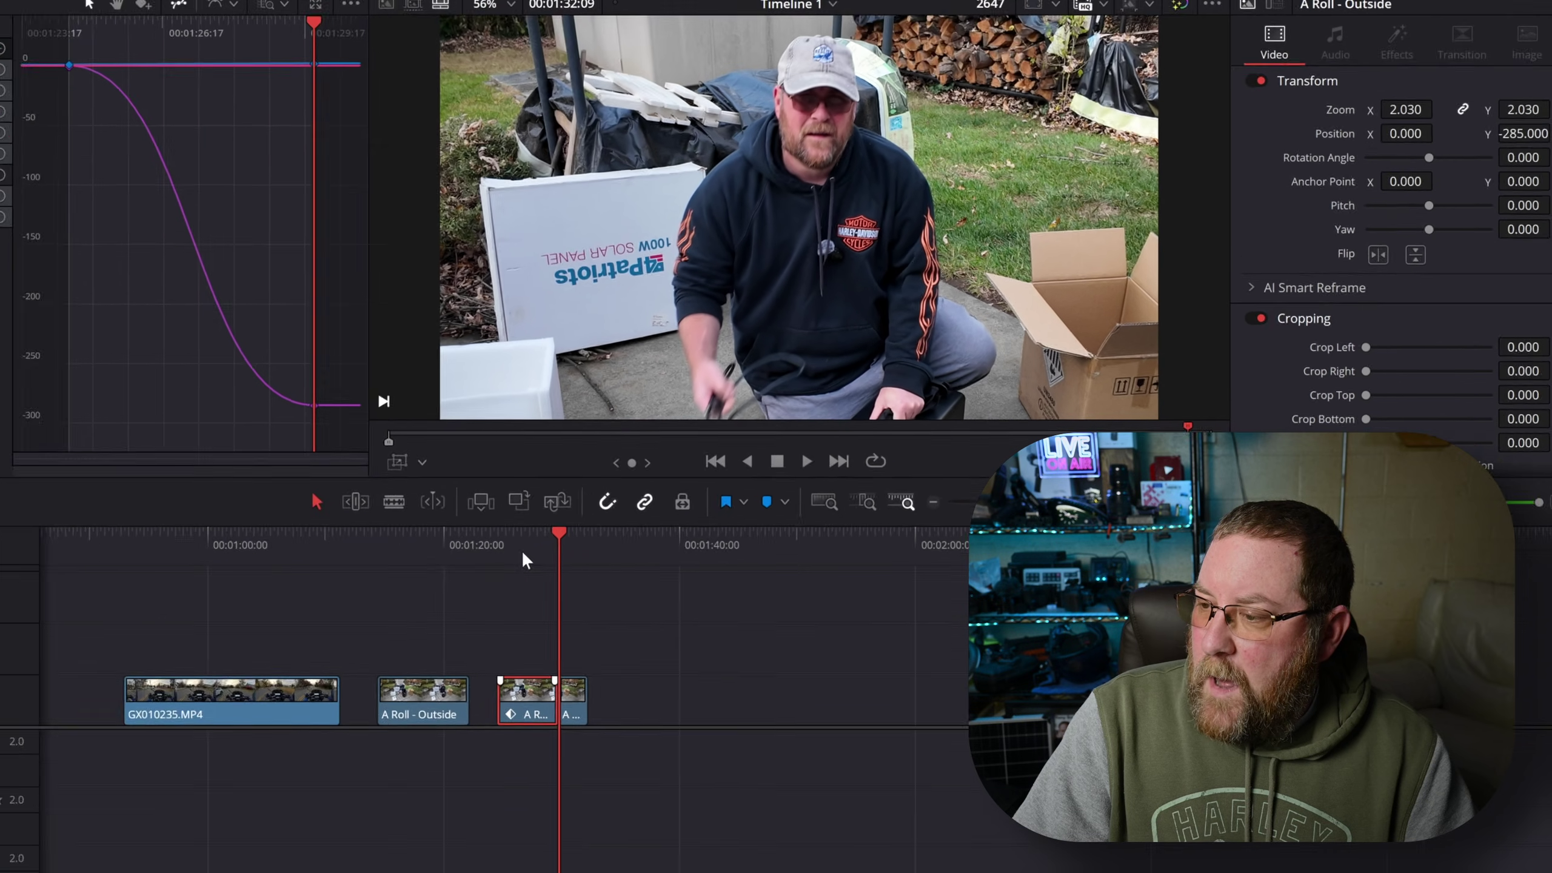
key("space")
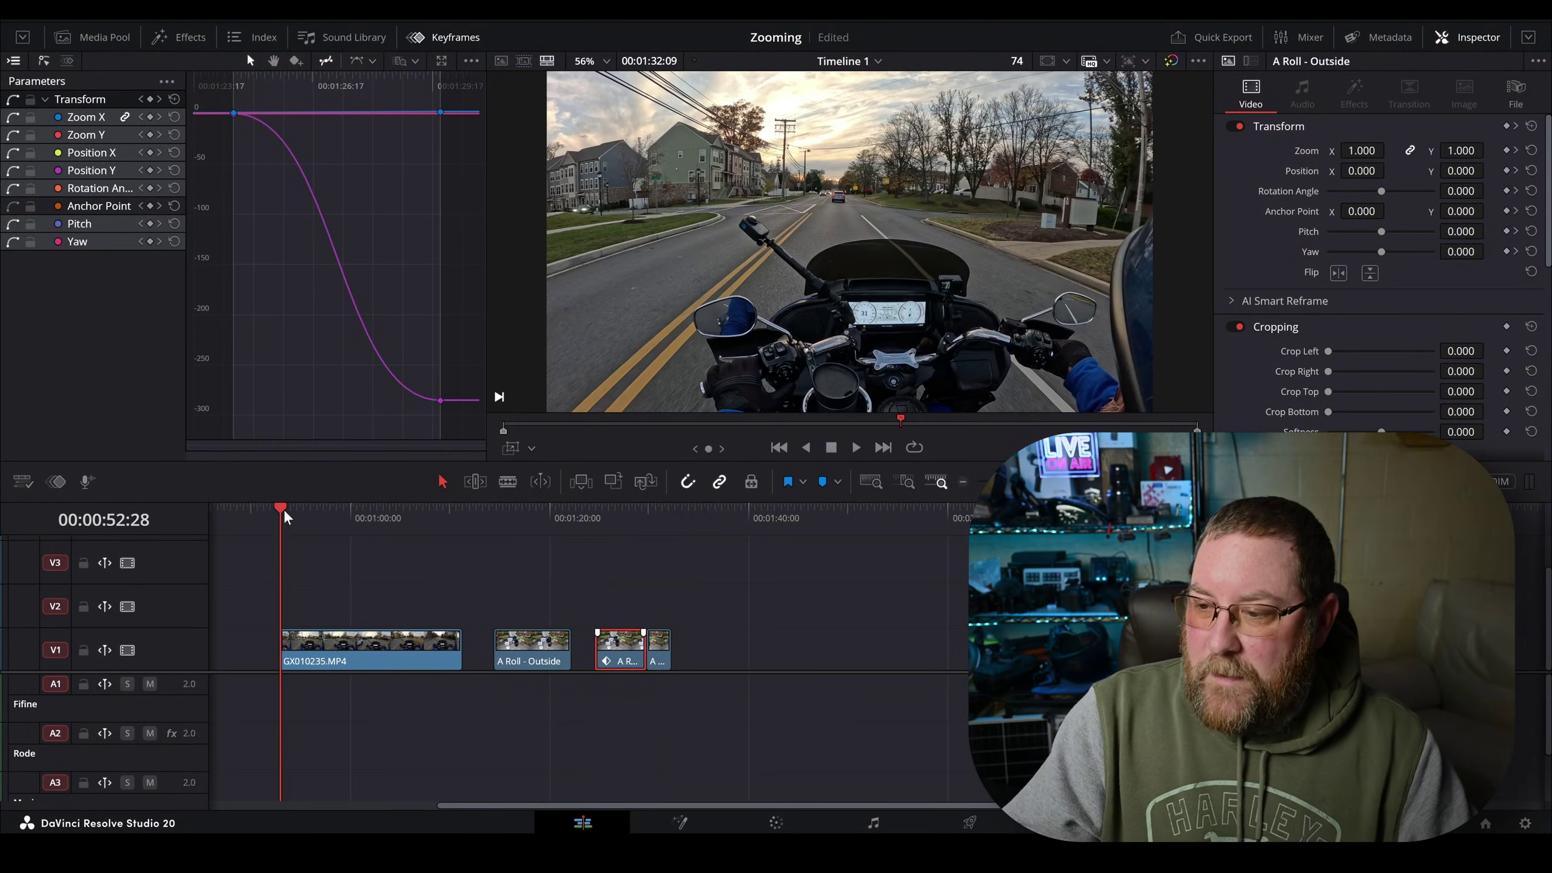
left_click(353, 660)
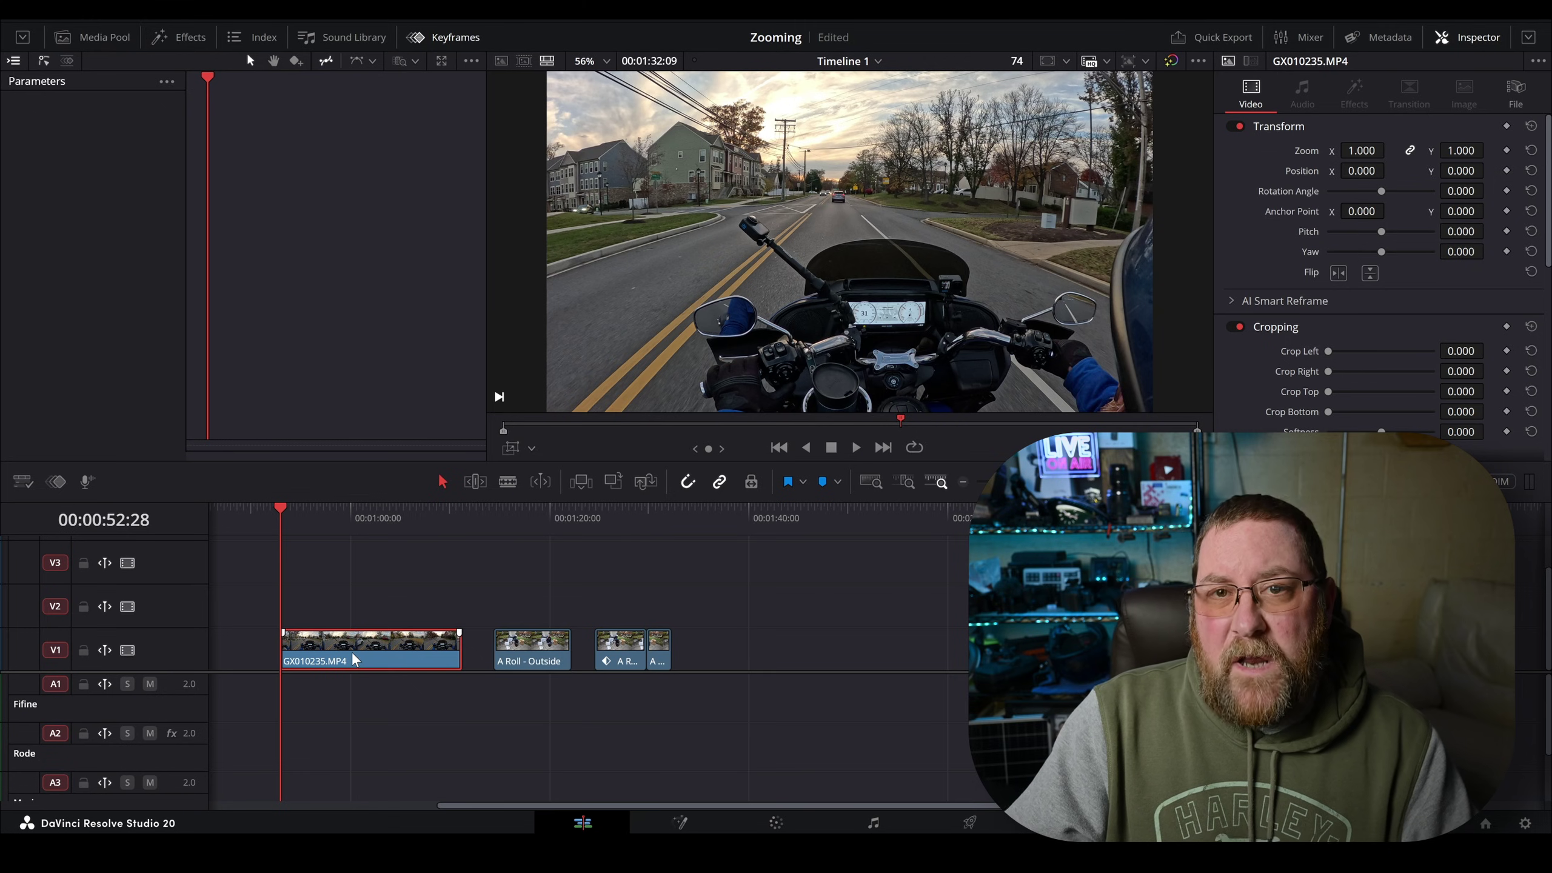
- Speed GX010235.MP4 up to 300% with Ripple Timeline, shortening it to 00:00:18:09
right_click(353, 660)
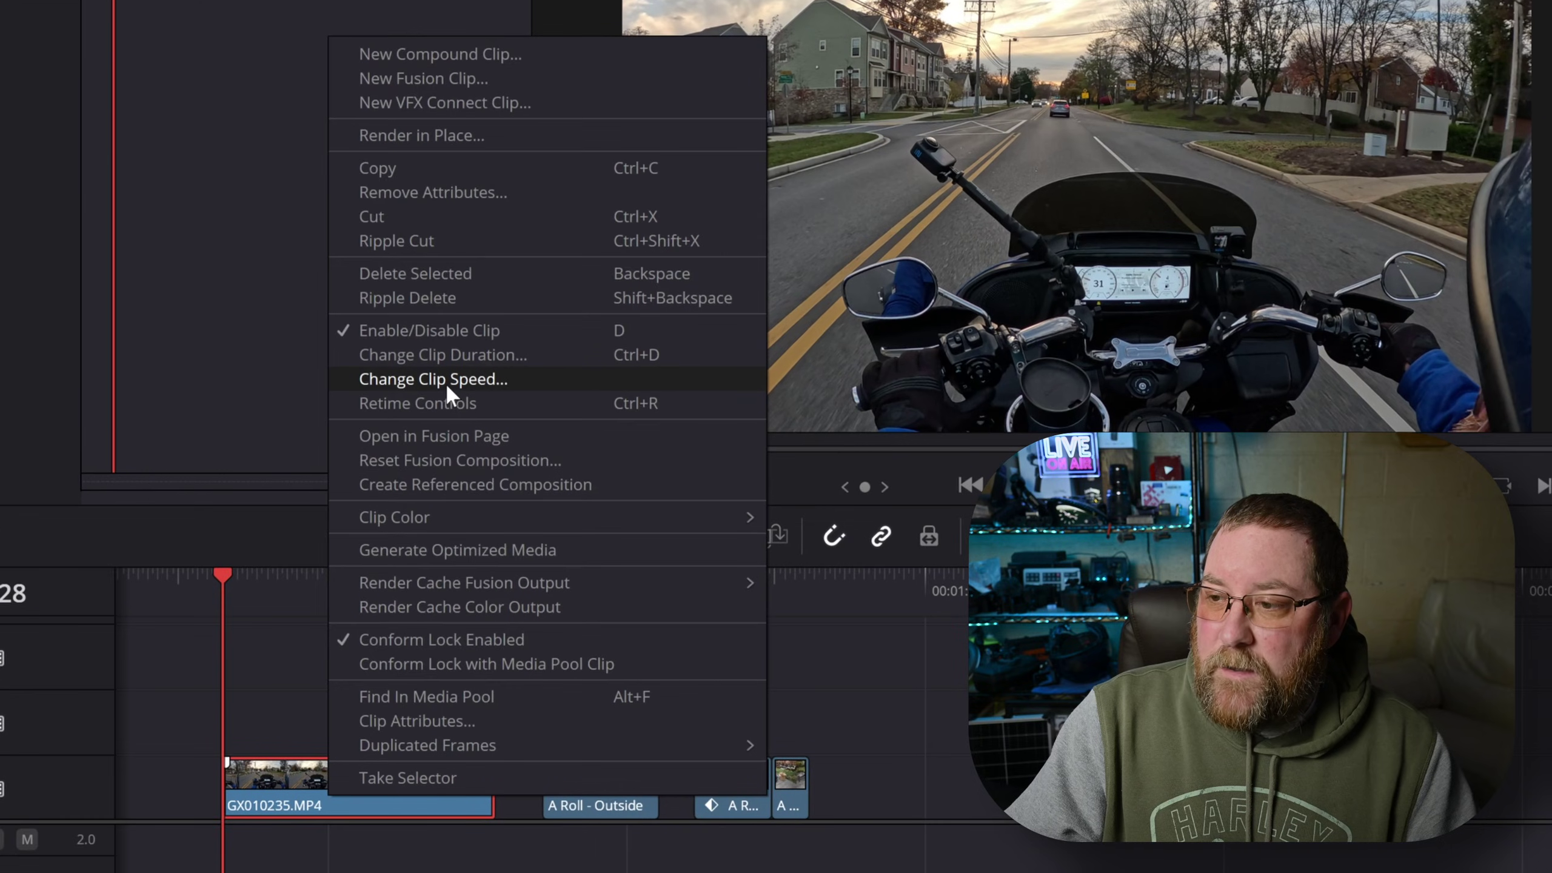
left_click(445, 380)
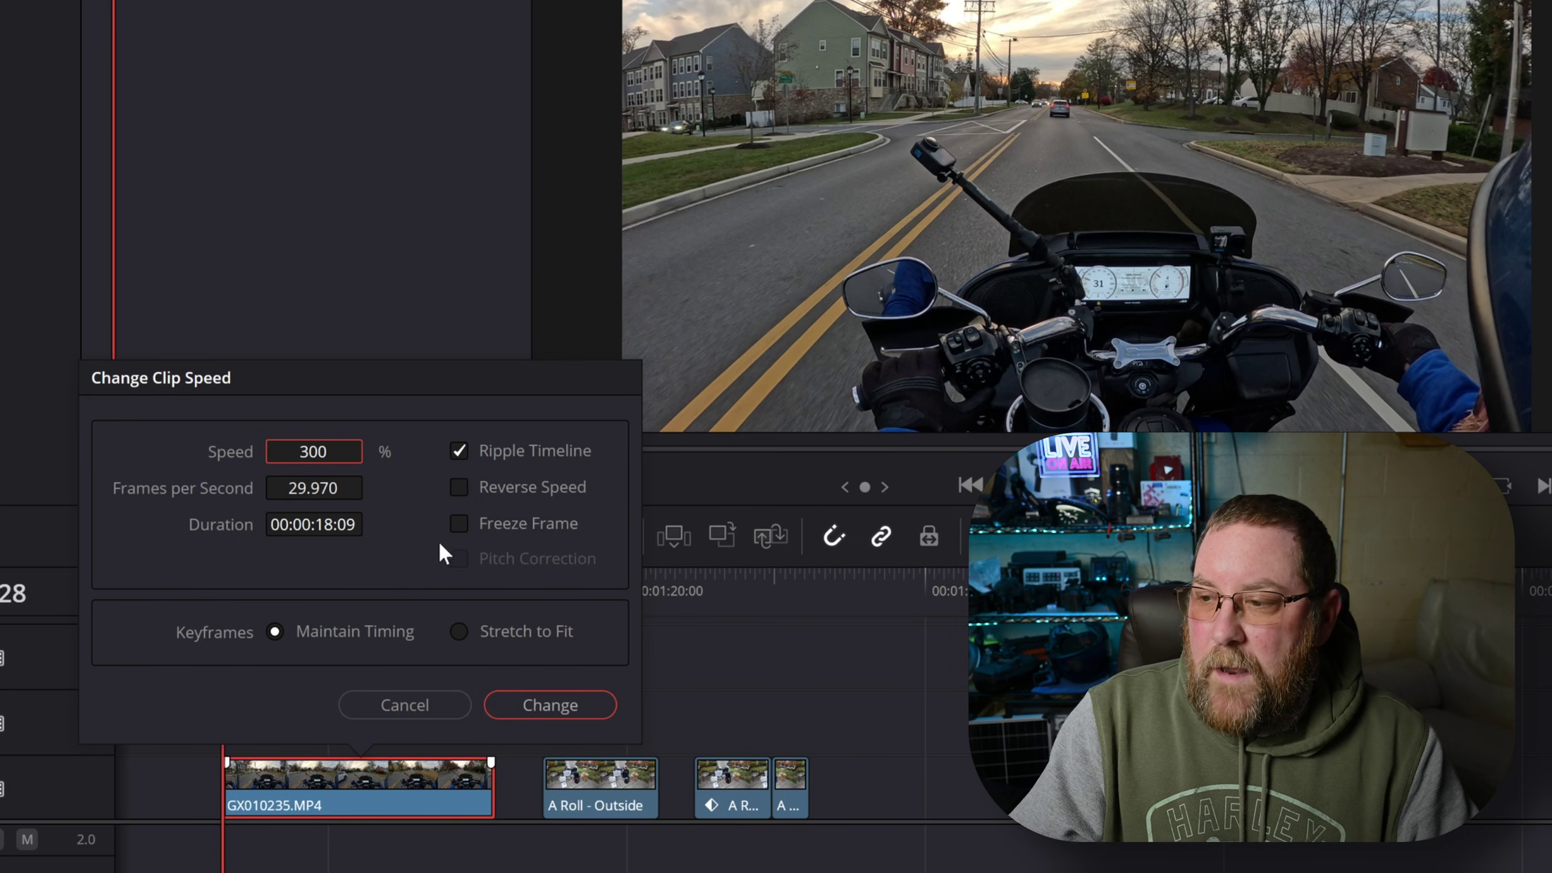
left_click(565, 705)
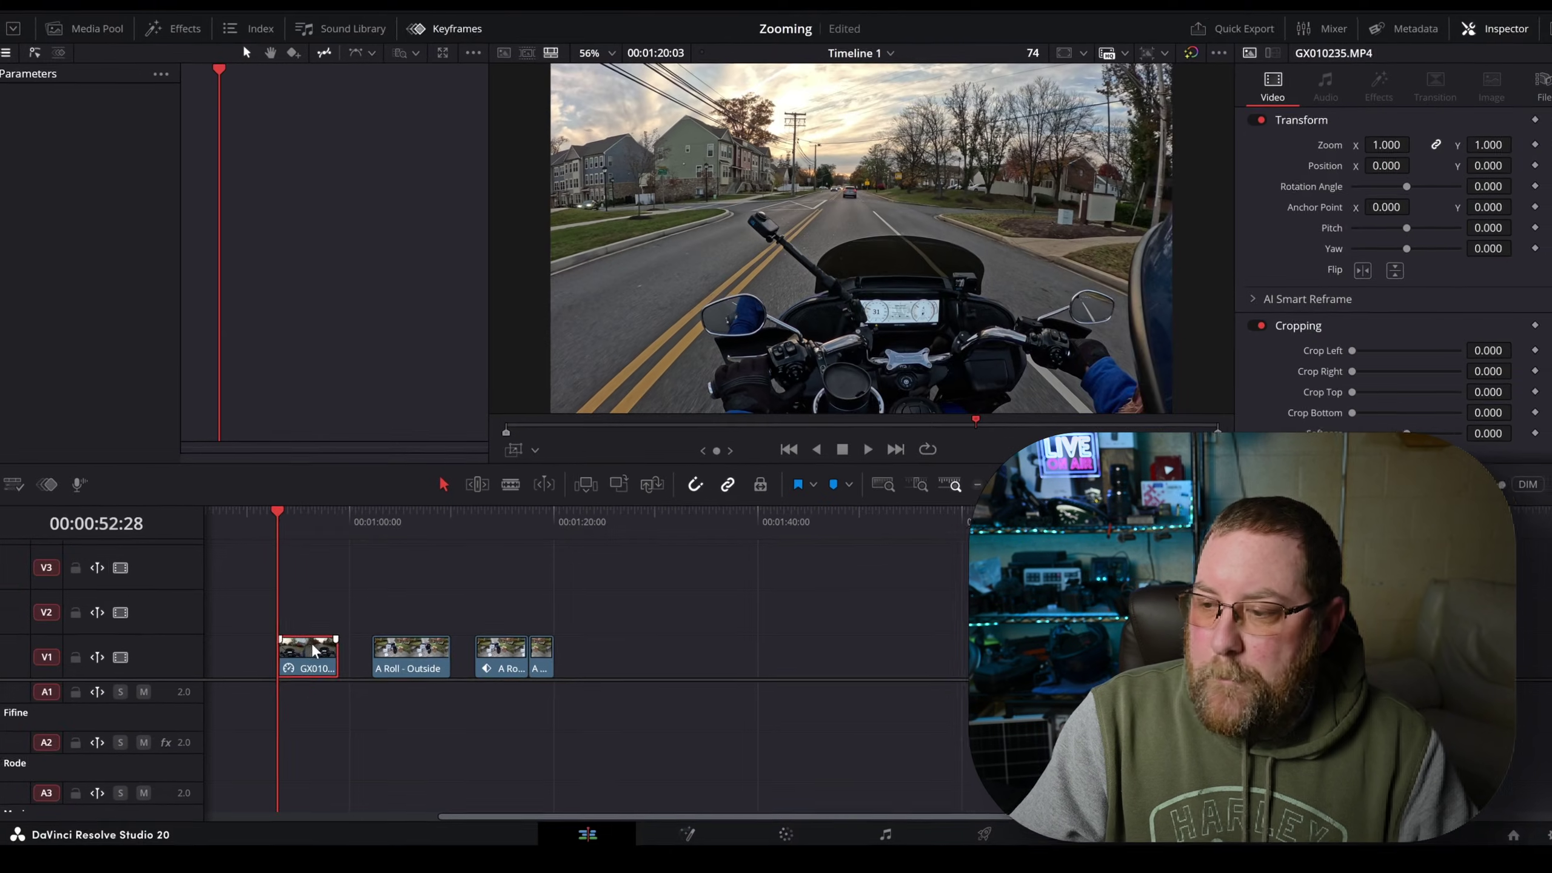
scroll(574, 729, "up", 5)
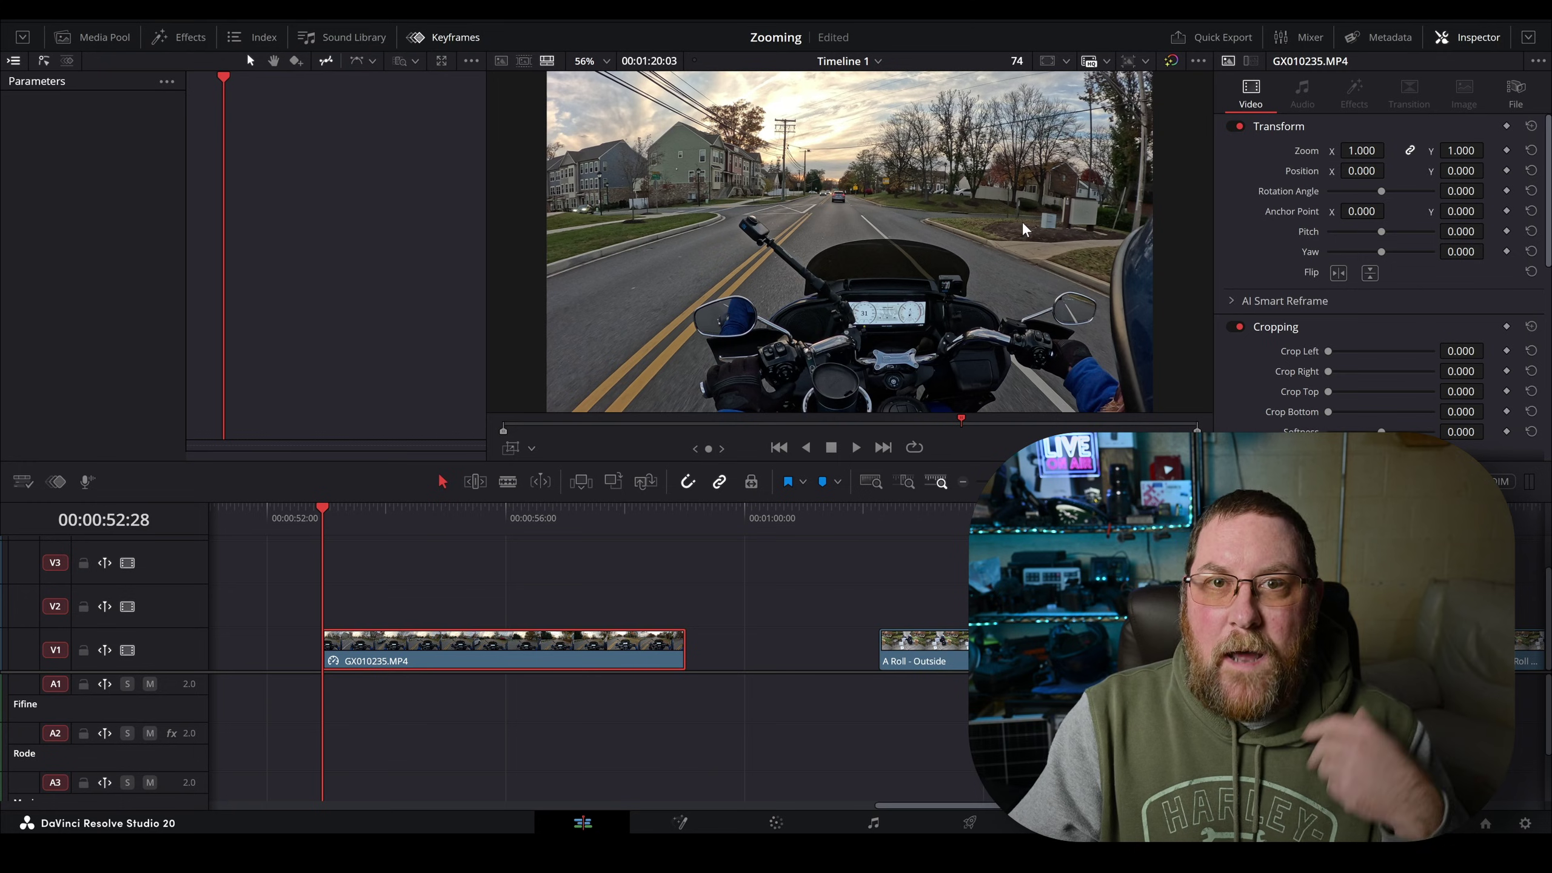
- Select GX010235.MP4 and zoom it to 4, shifting the framing toward the car ahead
left_click(415, 588)
left_click(431, 648)
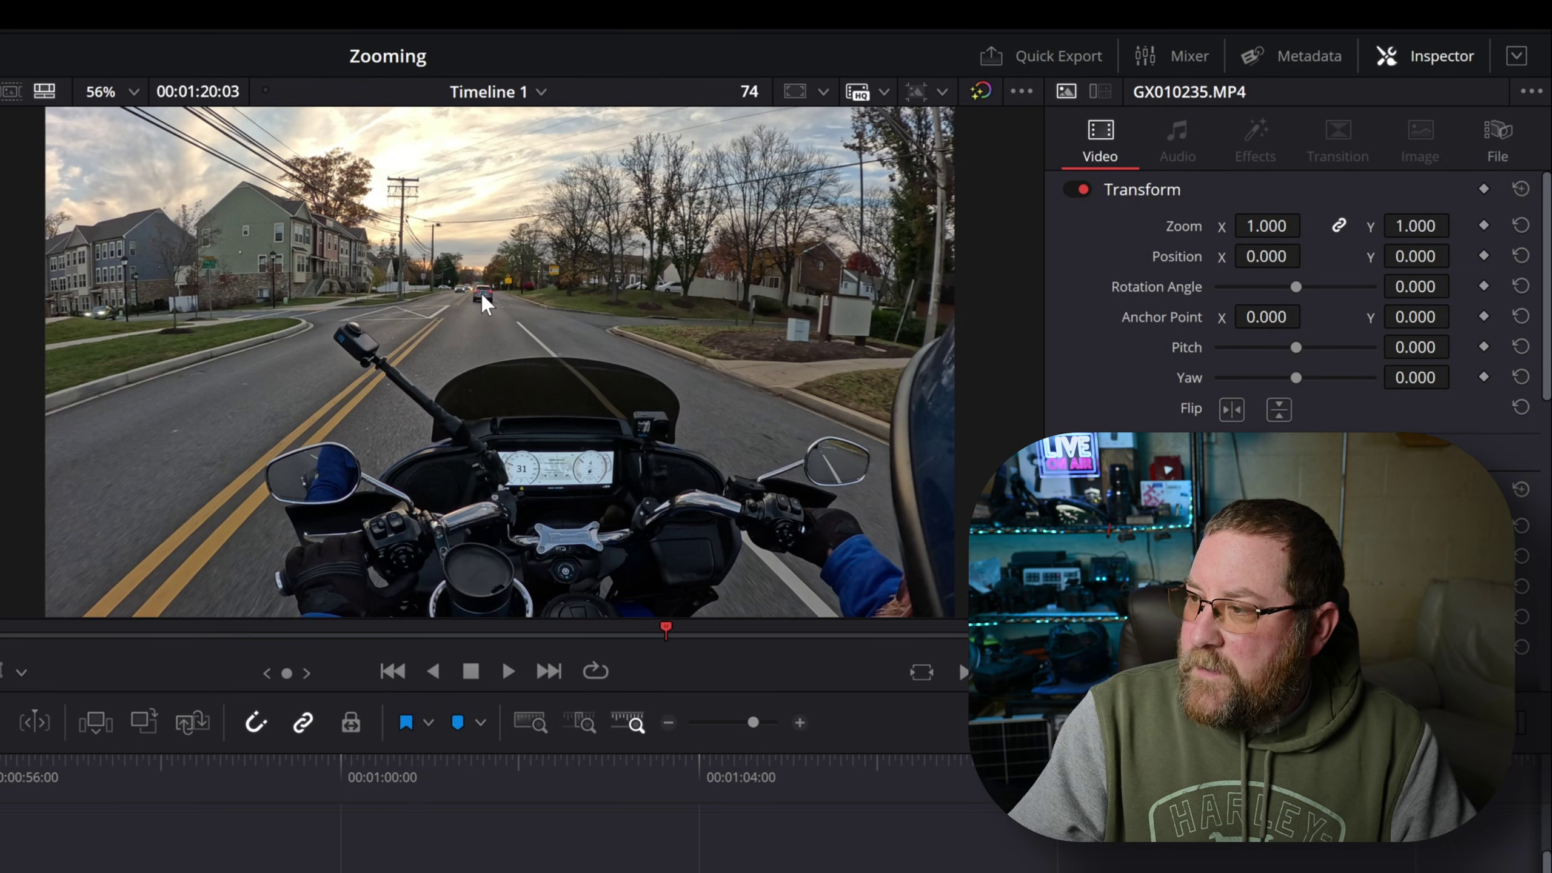
left_click(1266, 226)
type("4")
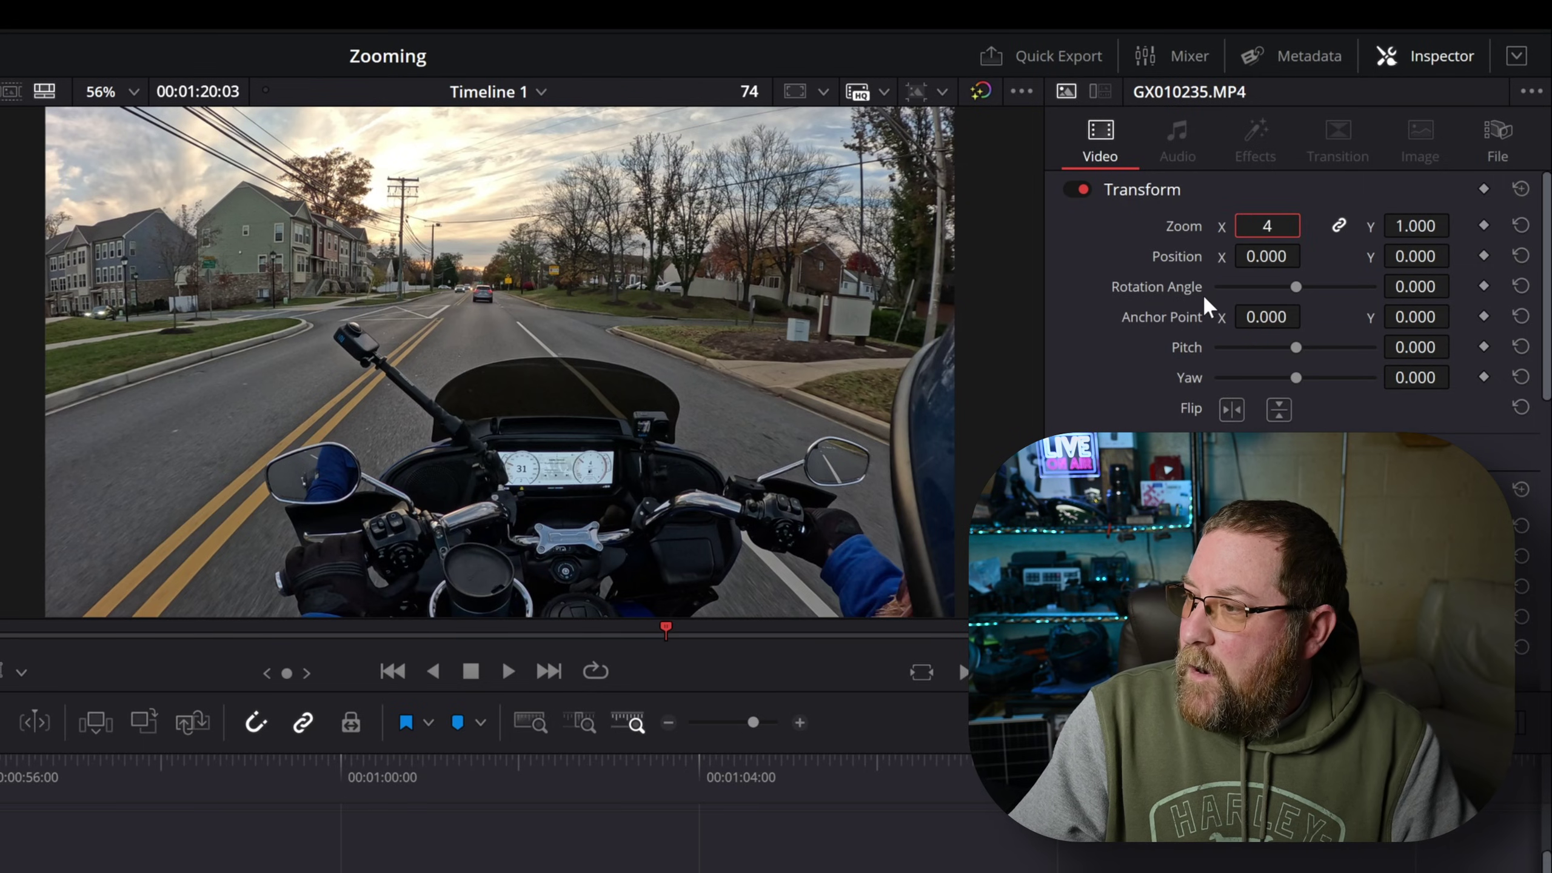
key("Return")
left_click_drag(1415, 256, 1385, 267)
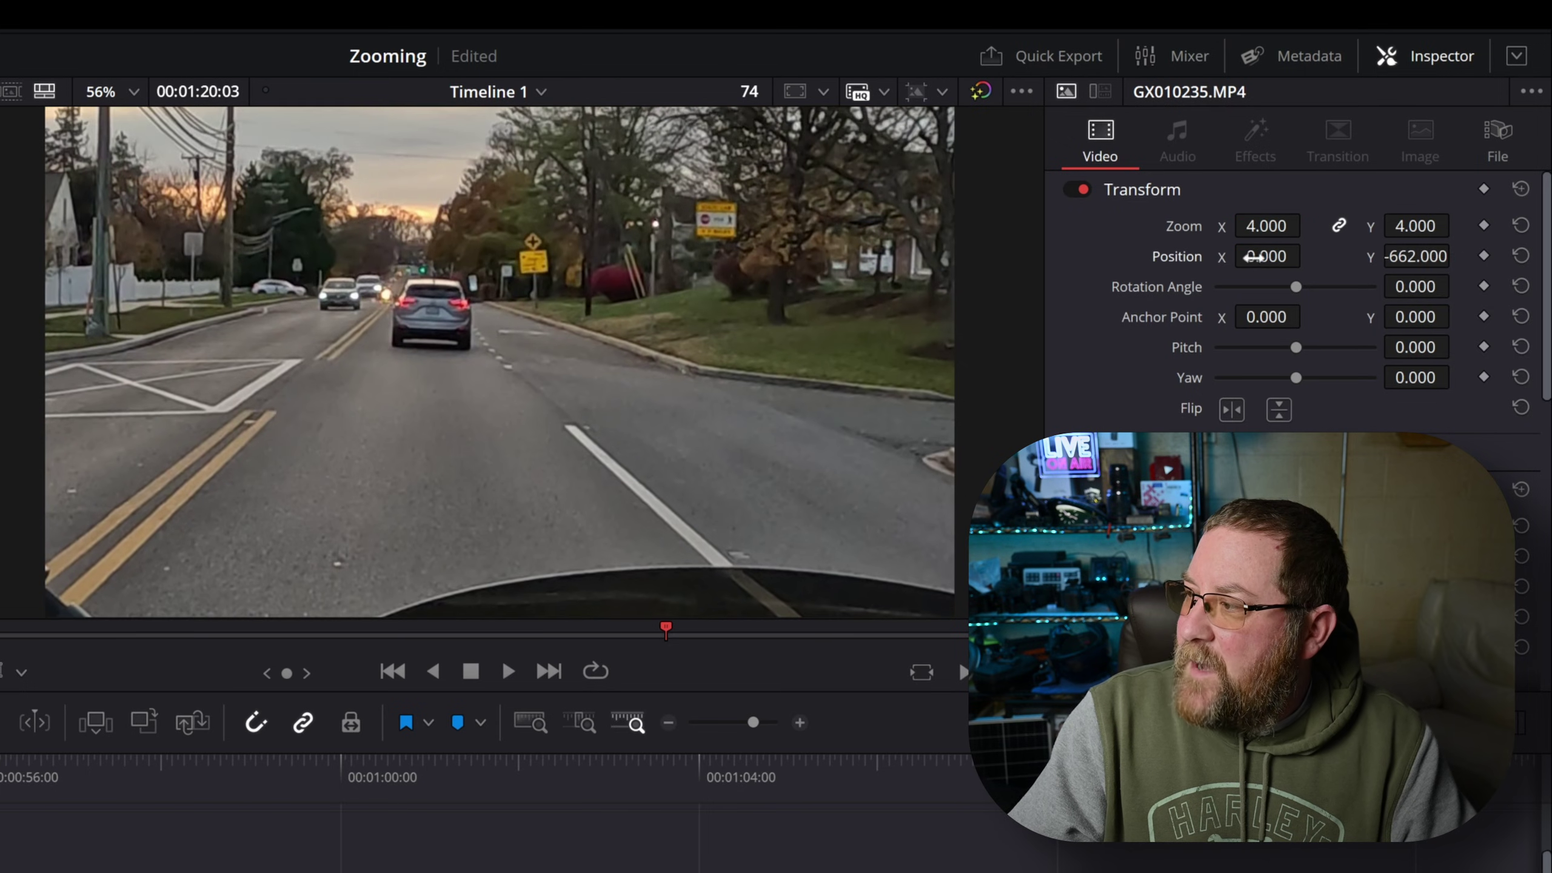
left_click_drag(1254, 258, 1301, 257)
- Raise the zoom to 7, then 9, re-centring on the car at 377, -1727, and keyframe Transform
left_click(1259, 226)
type("7")
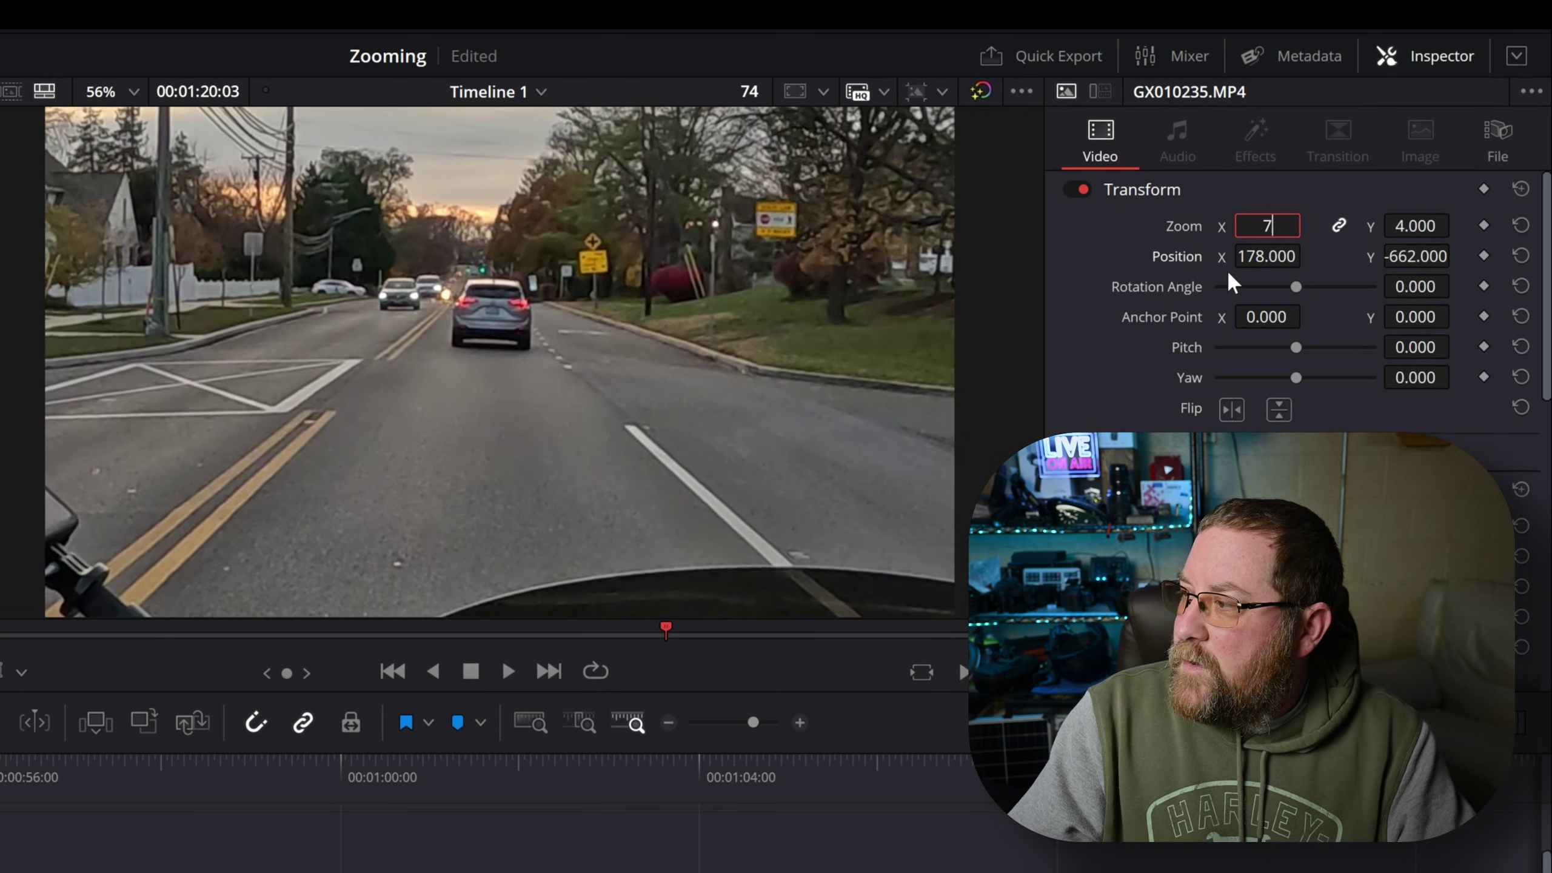
key("Return")
left_click_drag(1415, 256, 1346, 254)
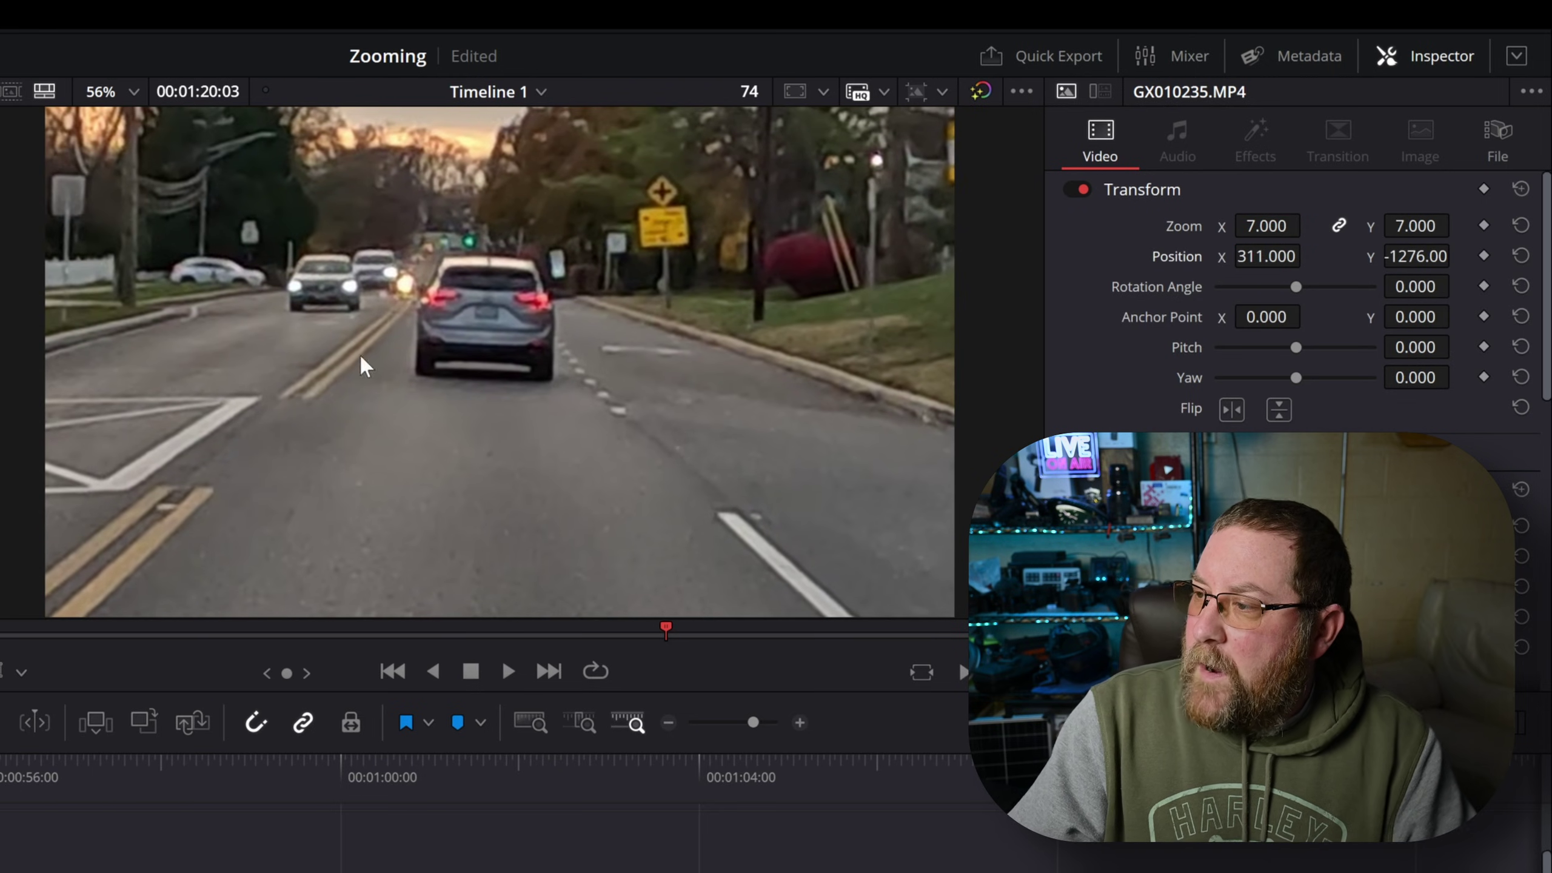
left_click_drag(1263, 226, 1261, 226)
left_click(1265, 226)
type("9")
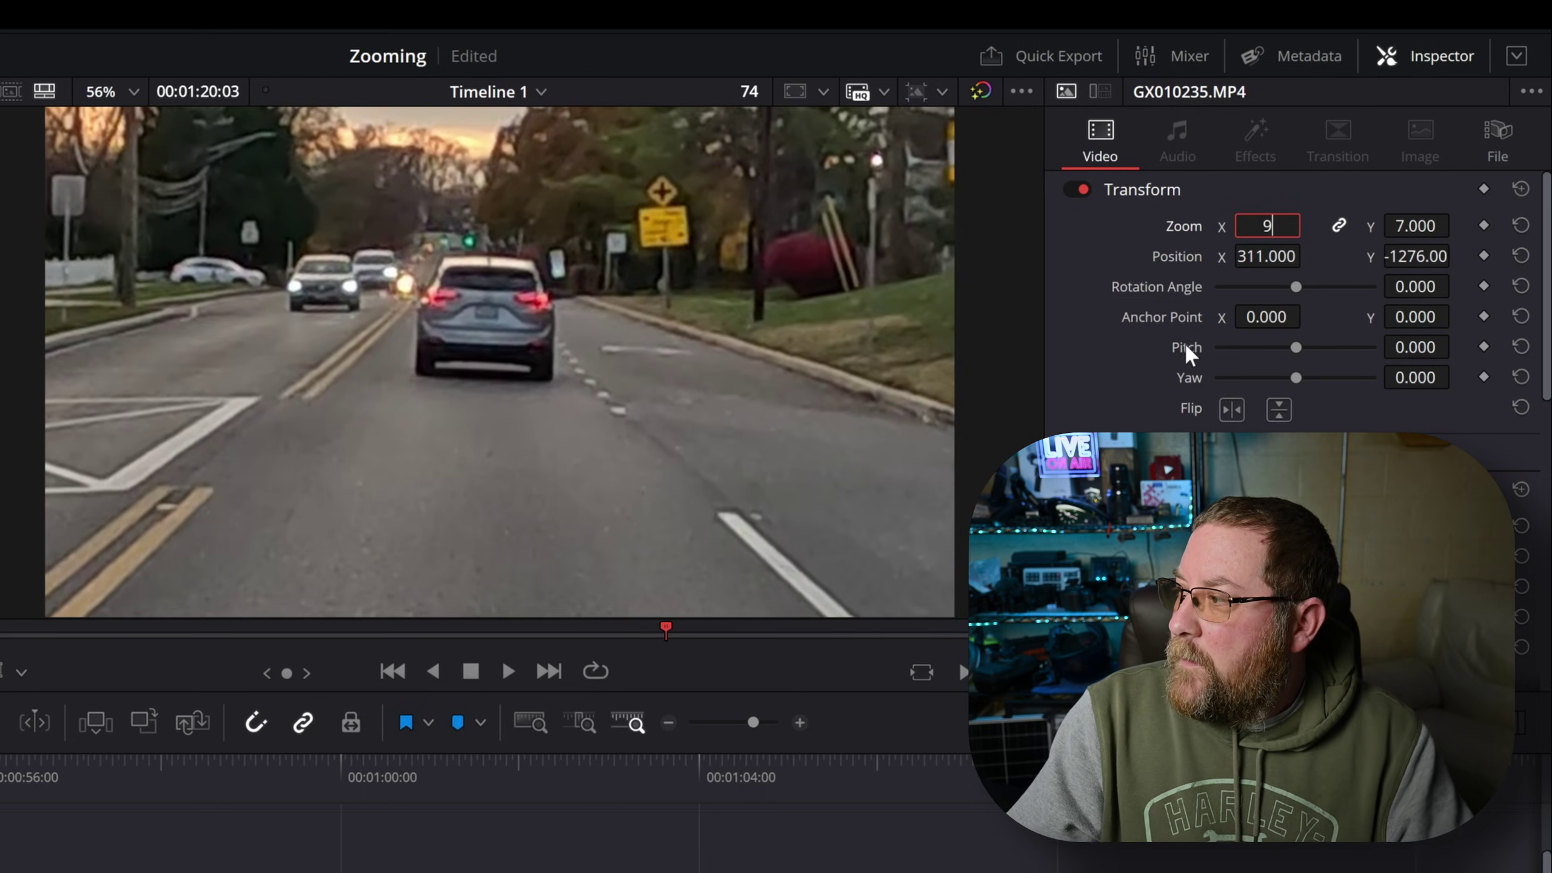
key("Return")
mouse_move(1418, 256)
left_mouse_down()
mouse_move(1274, 256)
mouse_move(1396, 256)
left_mouse_up()
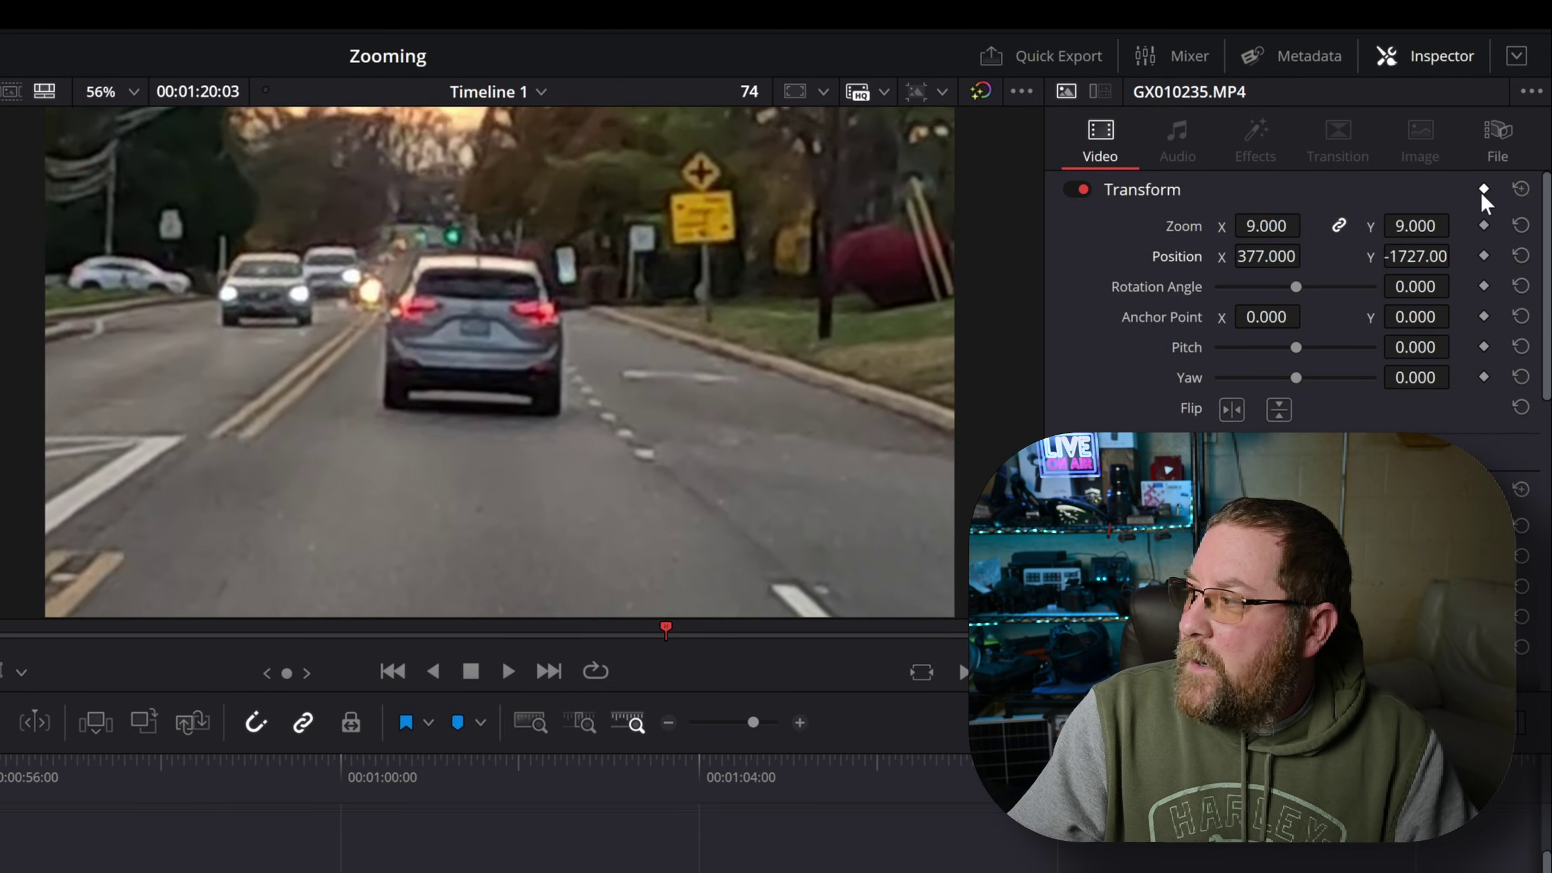
left_click(1483, 189)
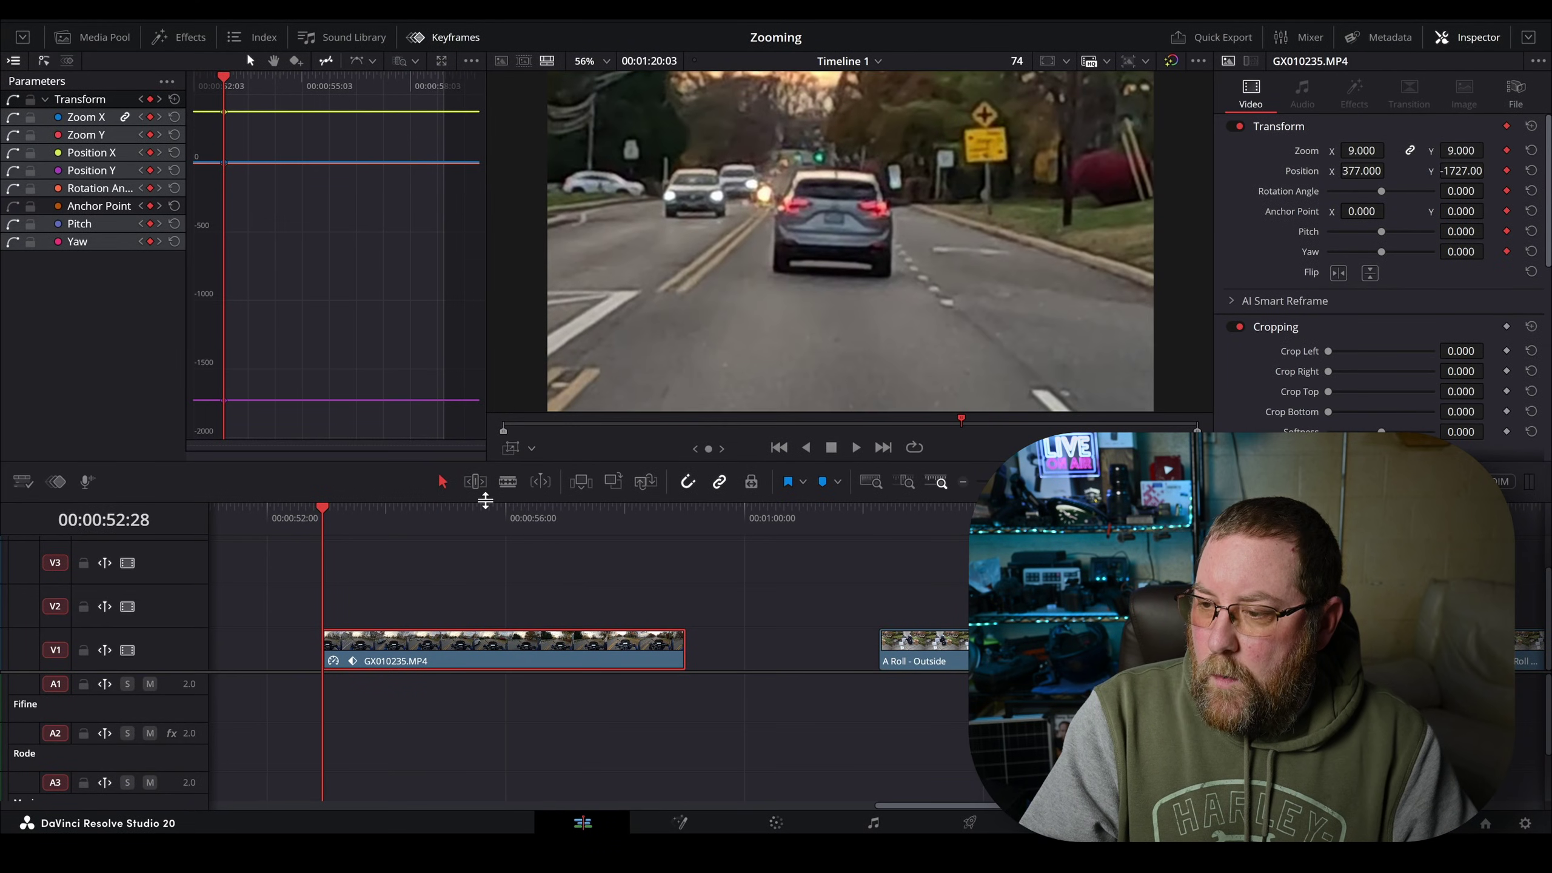
- Four seconds later, reset Zoom to 1.000 and Position to 0, 0, then play the zoom-out
key("shift+Right")
key("shift+Right")
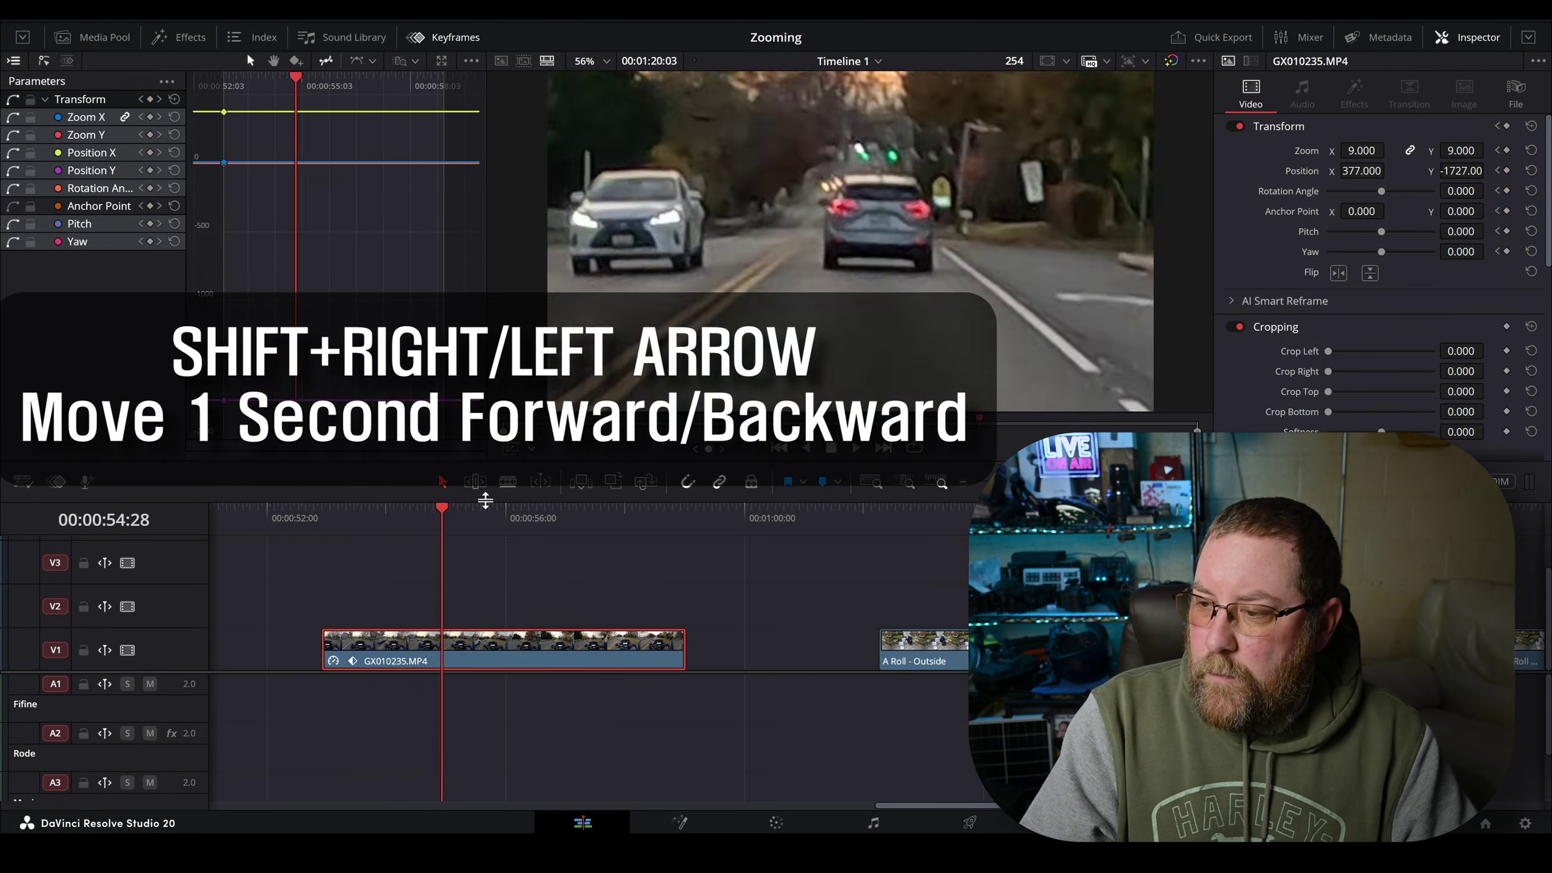
key("shift+Right")
key("shift+Right")
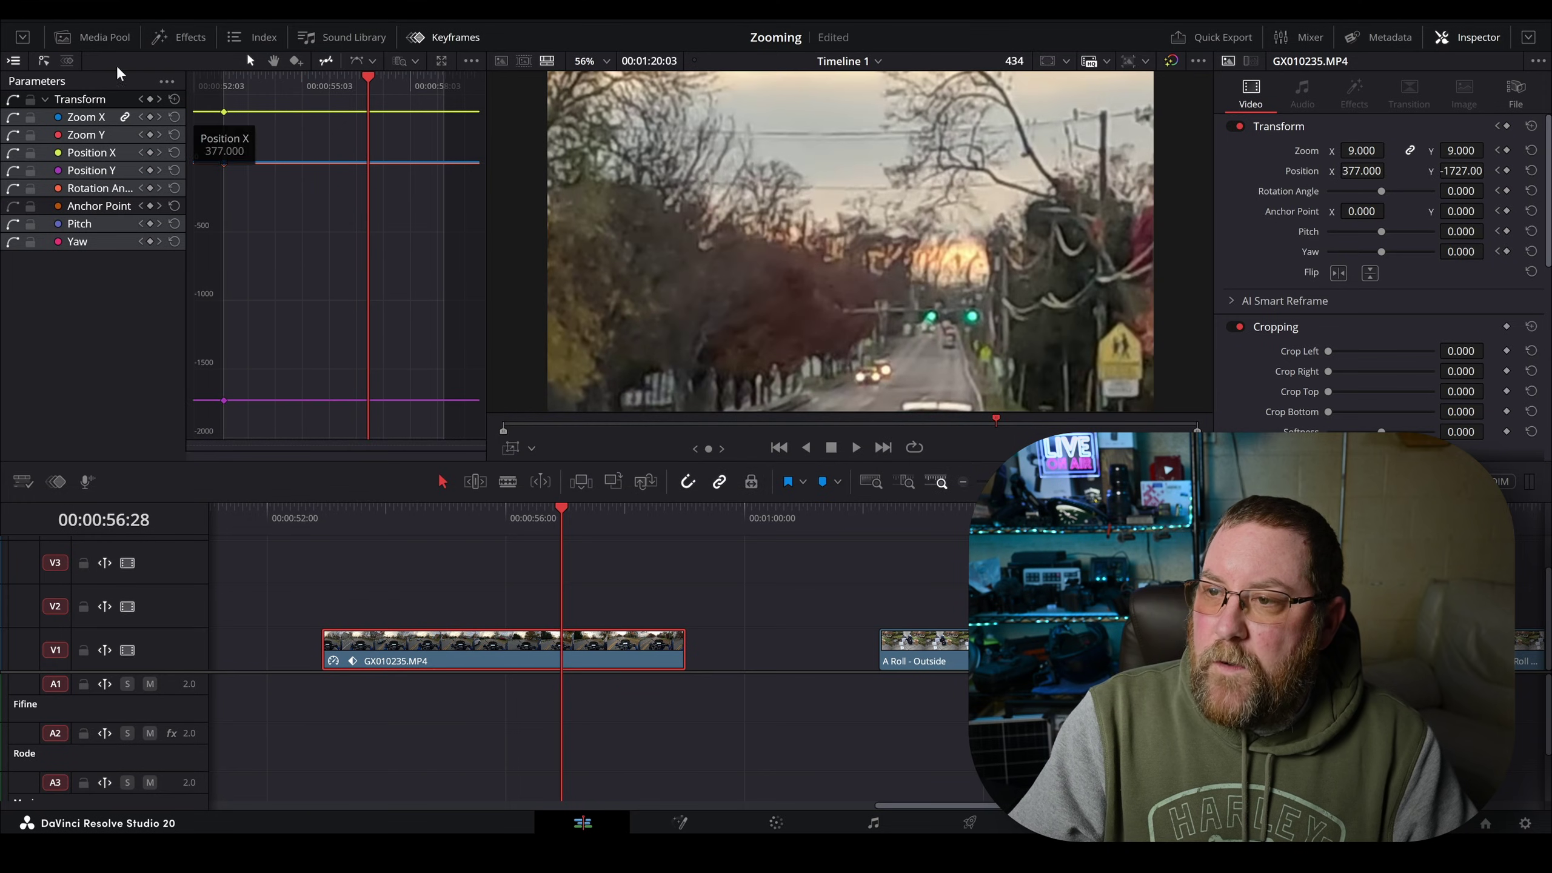
left_click(103, 41)
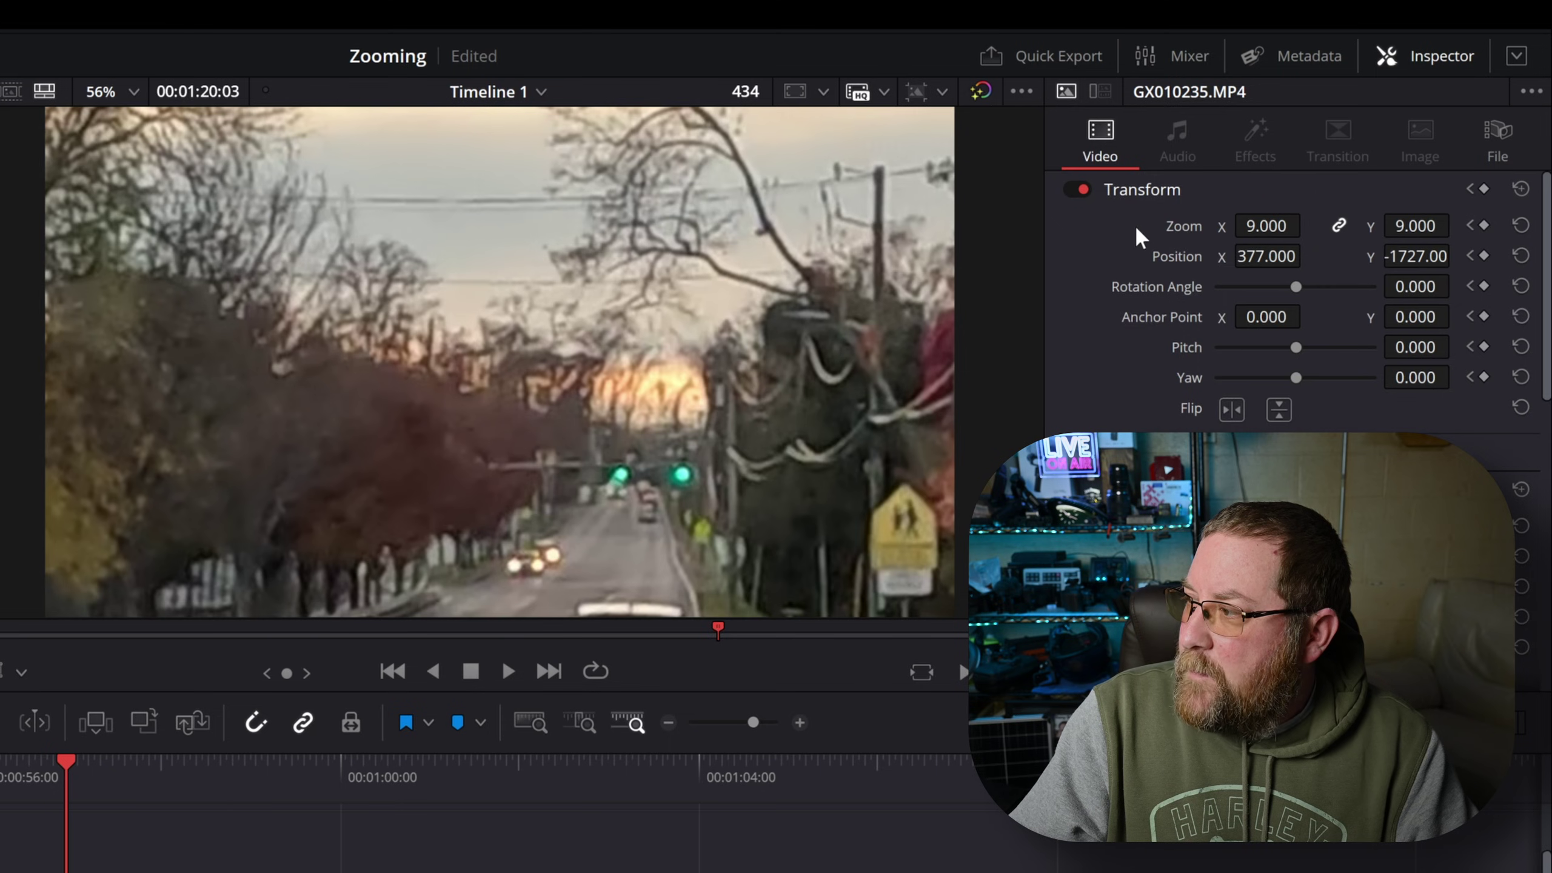
double_click(1188, 226)
double_click(1176, 255)
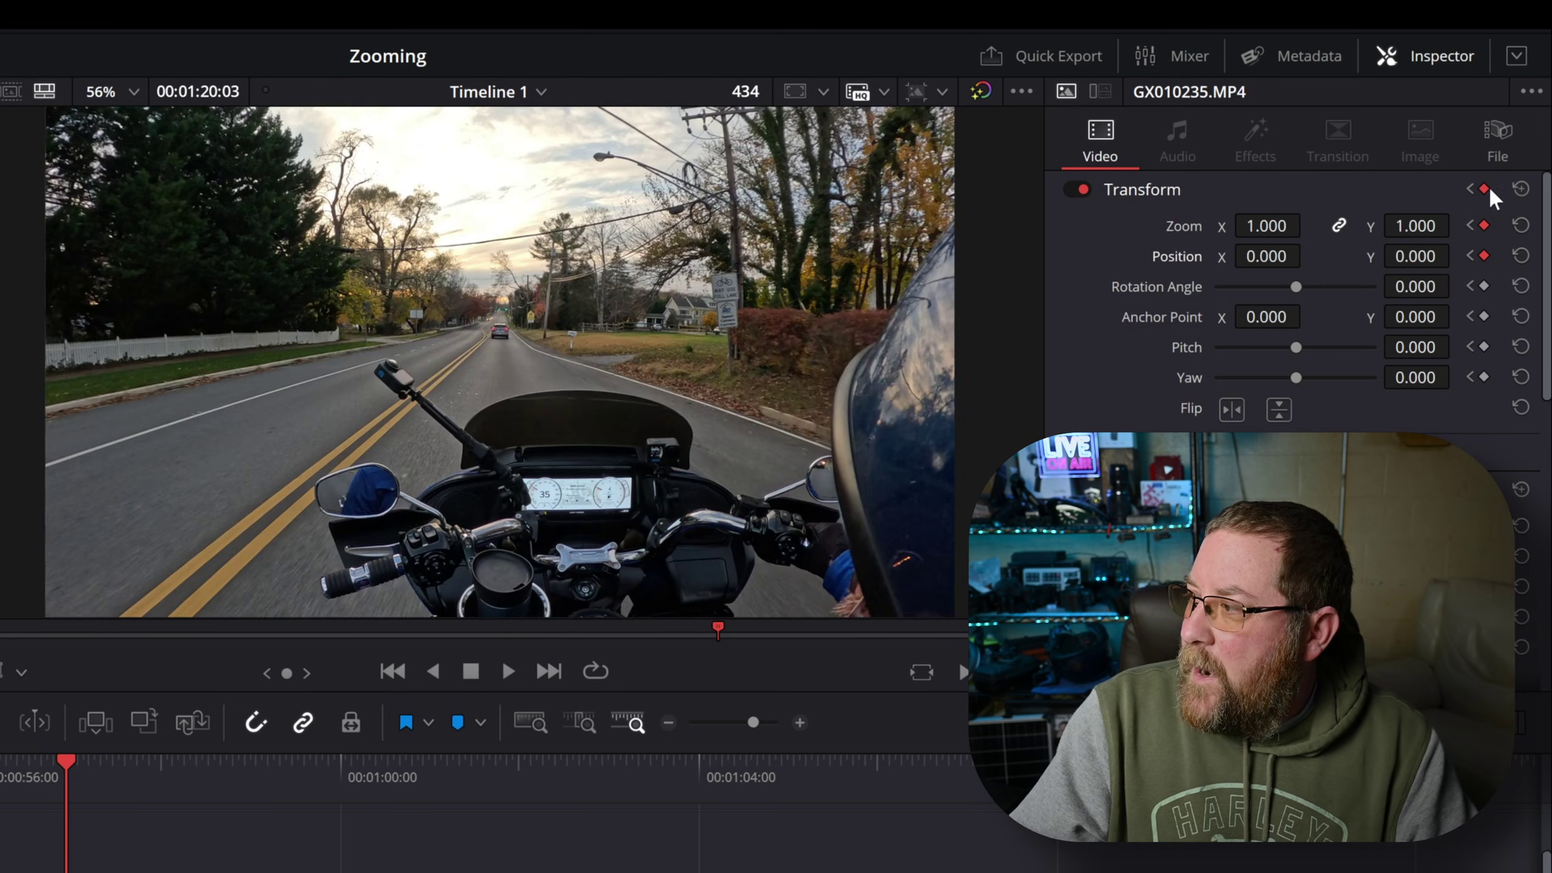
key("Up")
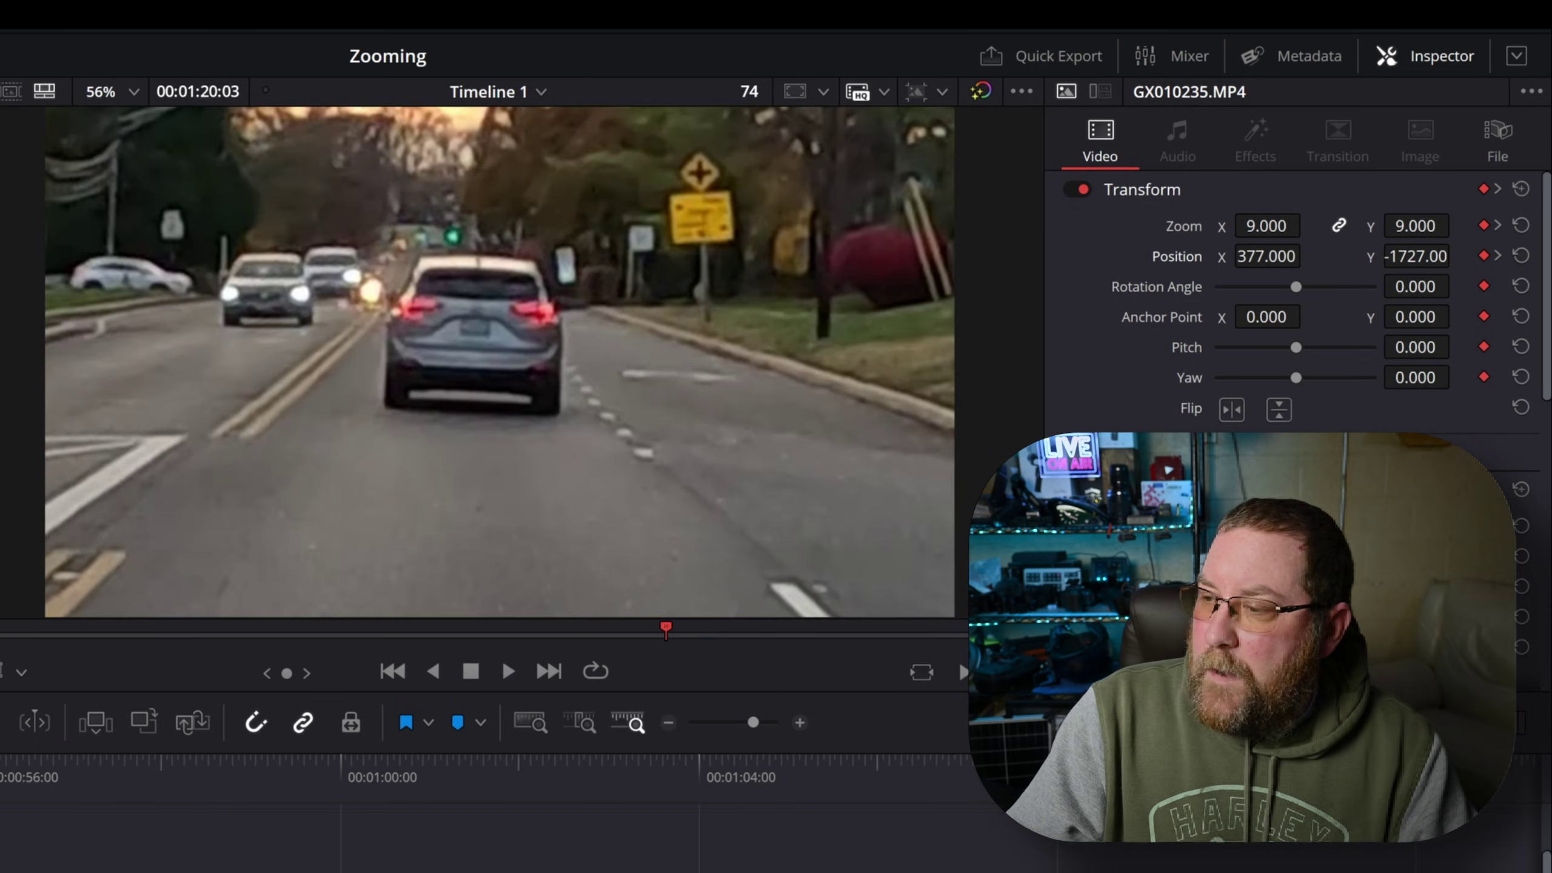
key("space")
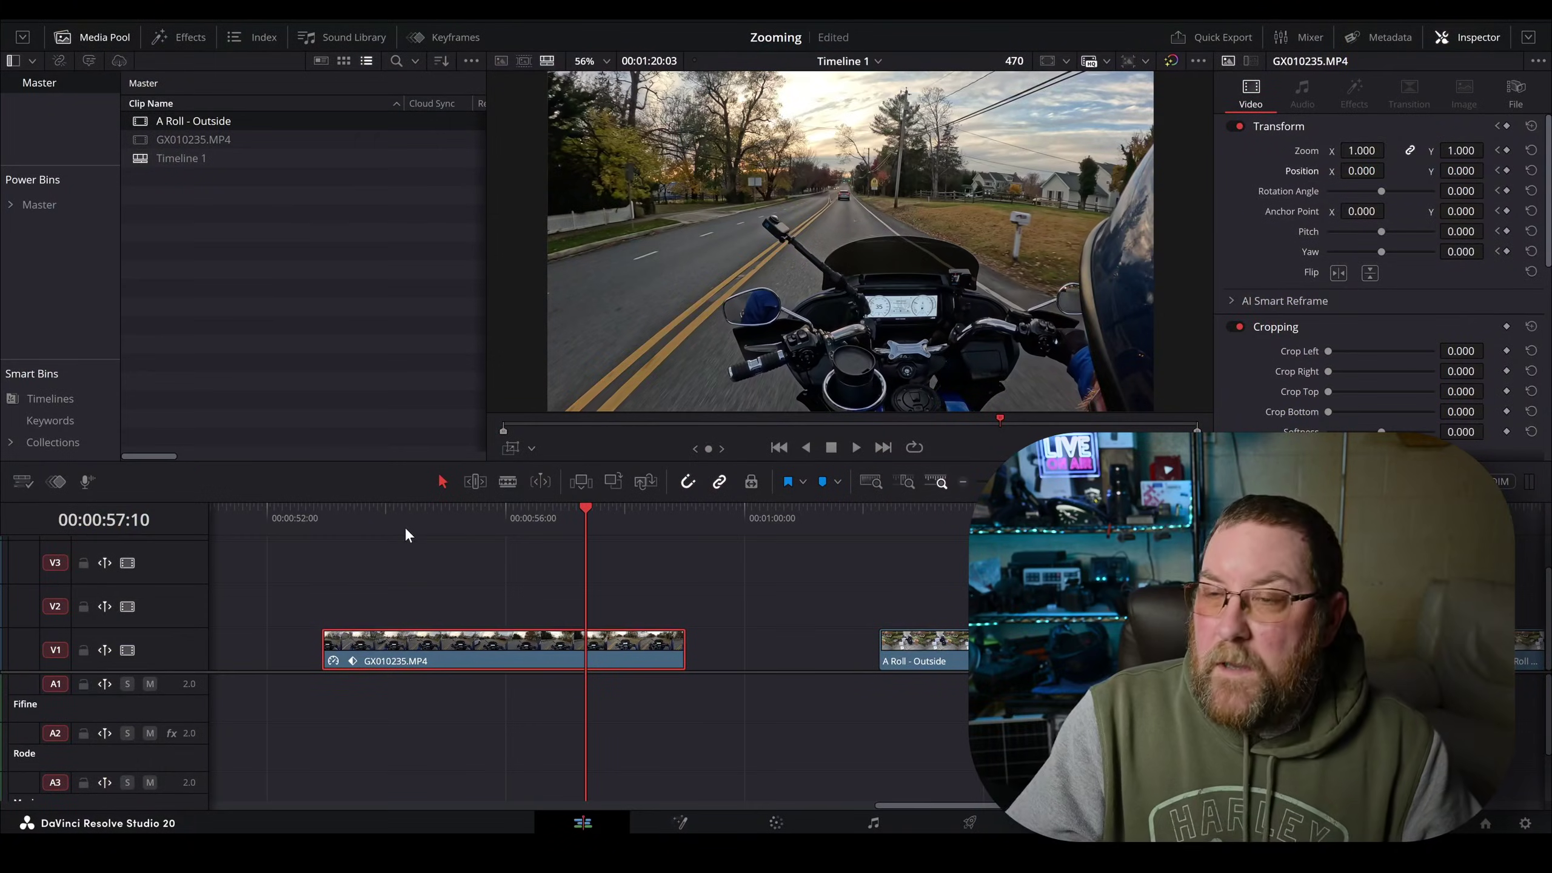
- Apply Ease In and Out to all of GX010235.MP4's zoom and position keyframe curves
left_click(441, 37)
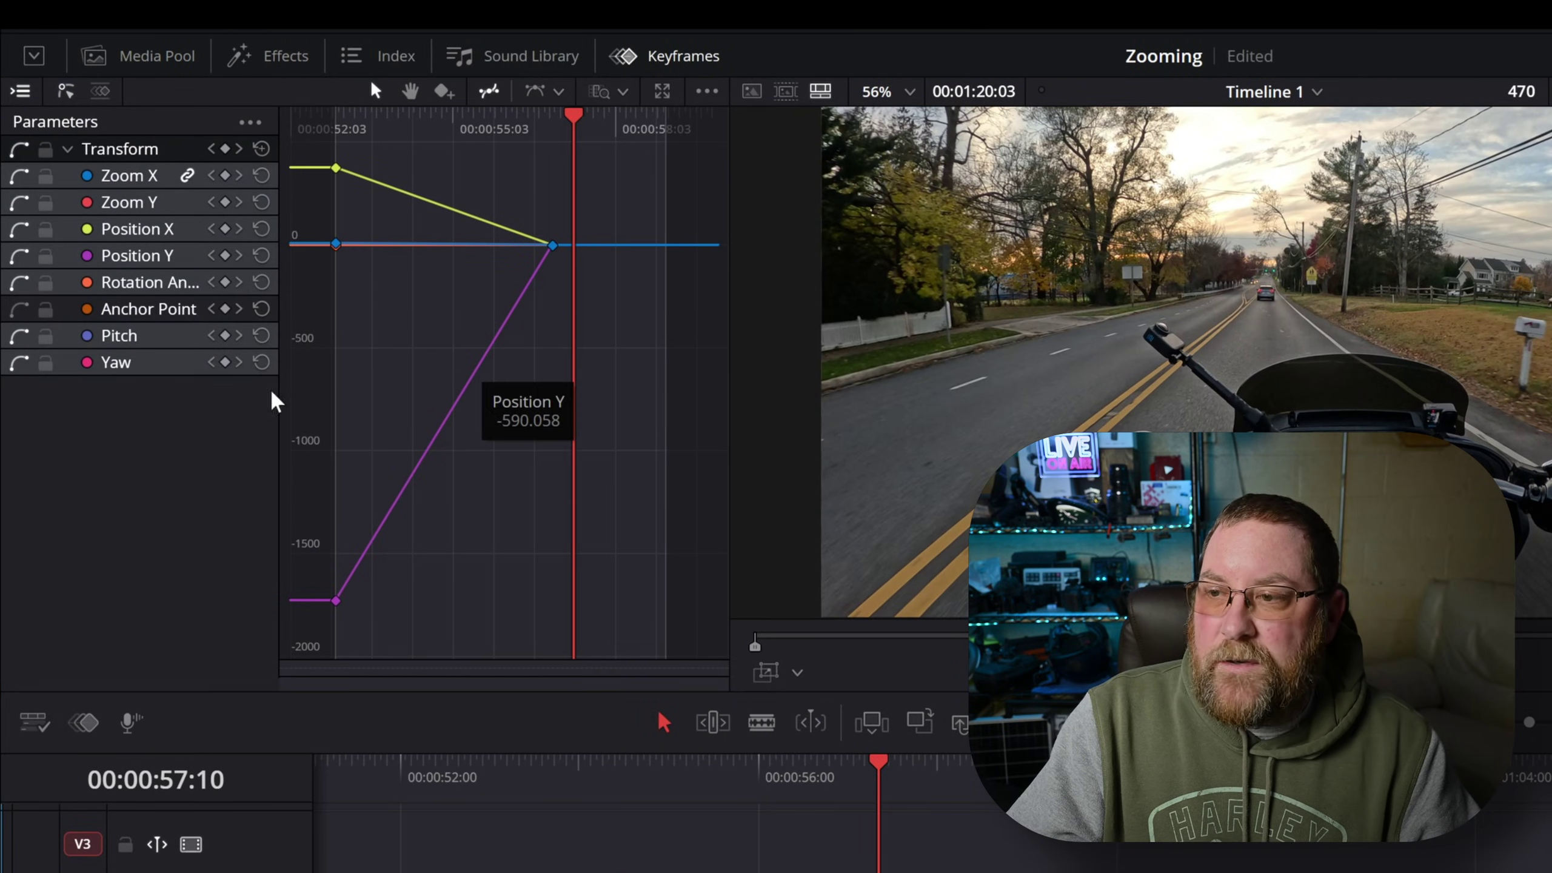
left_click(496, 511)
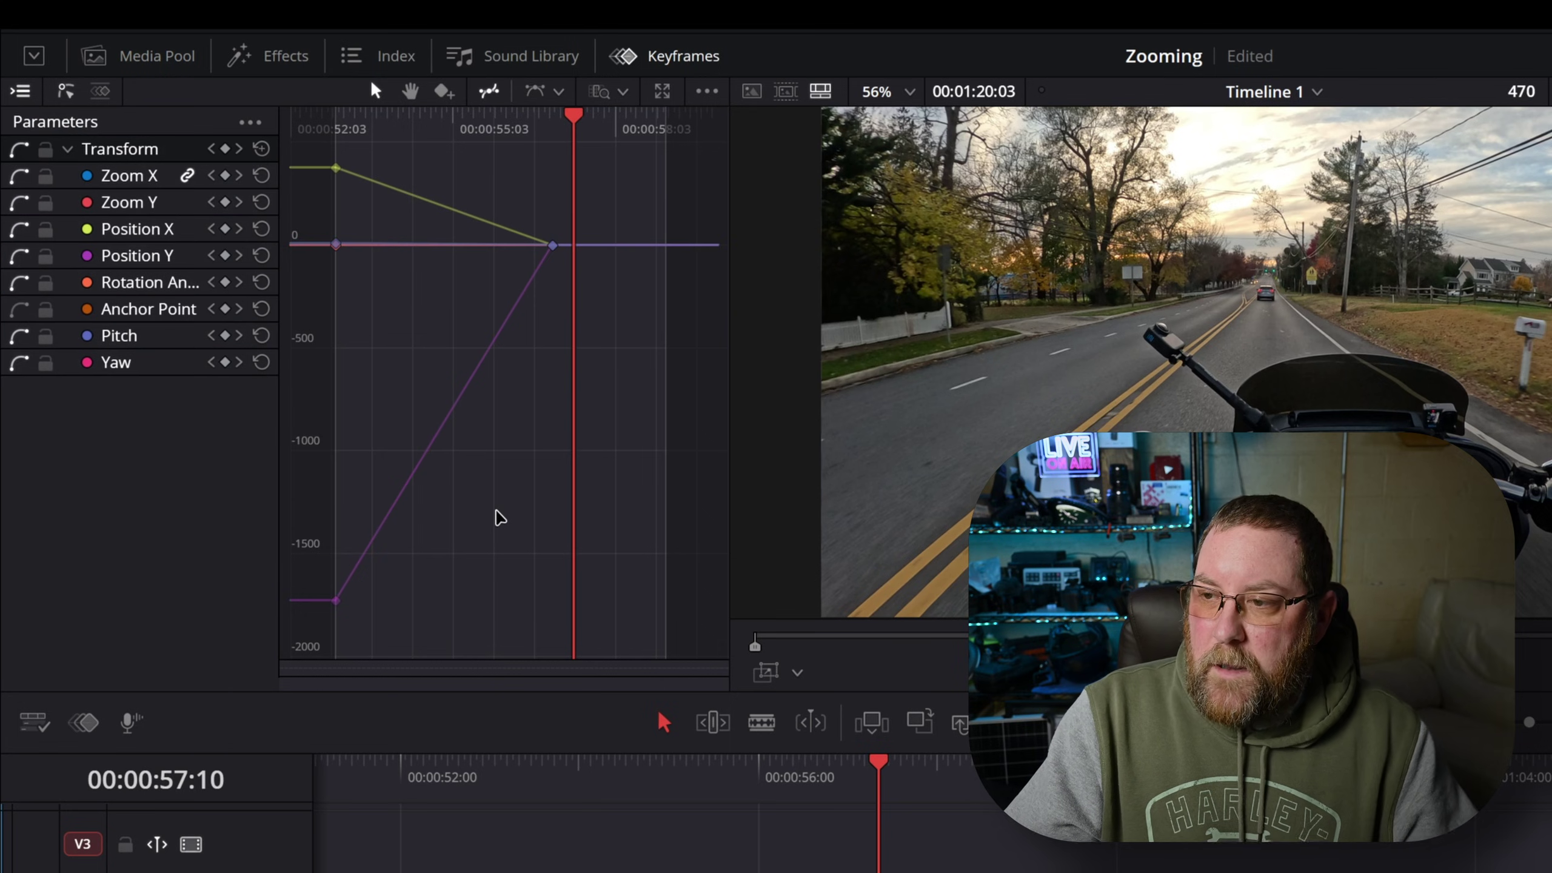
key("ctrl+a")
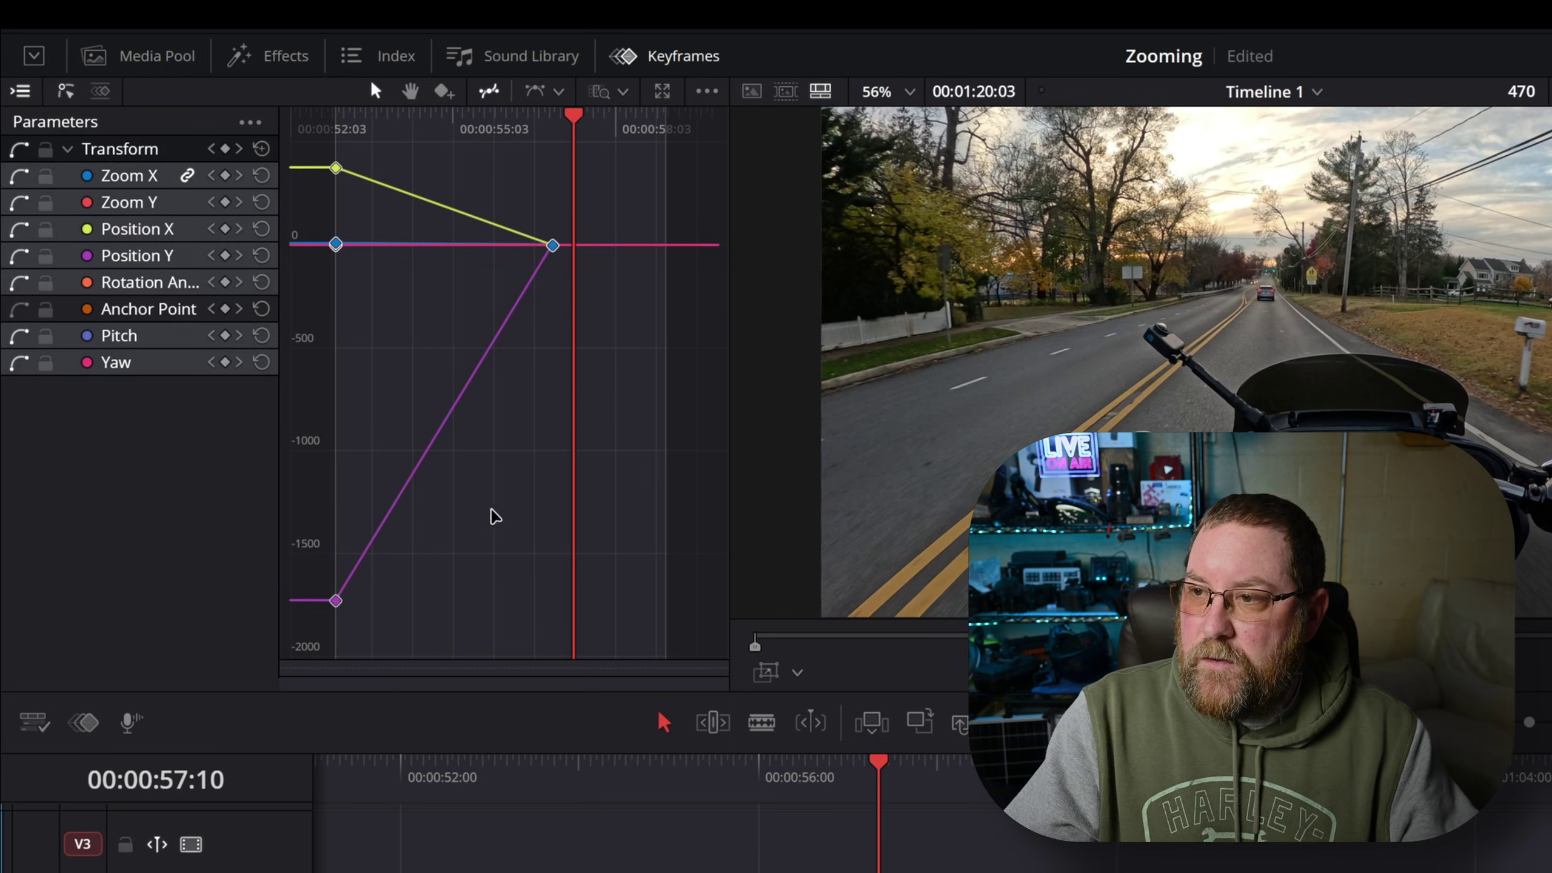
left_click(534, 90)
left_click(486, 778)
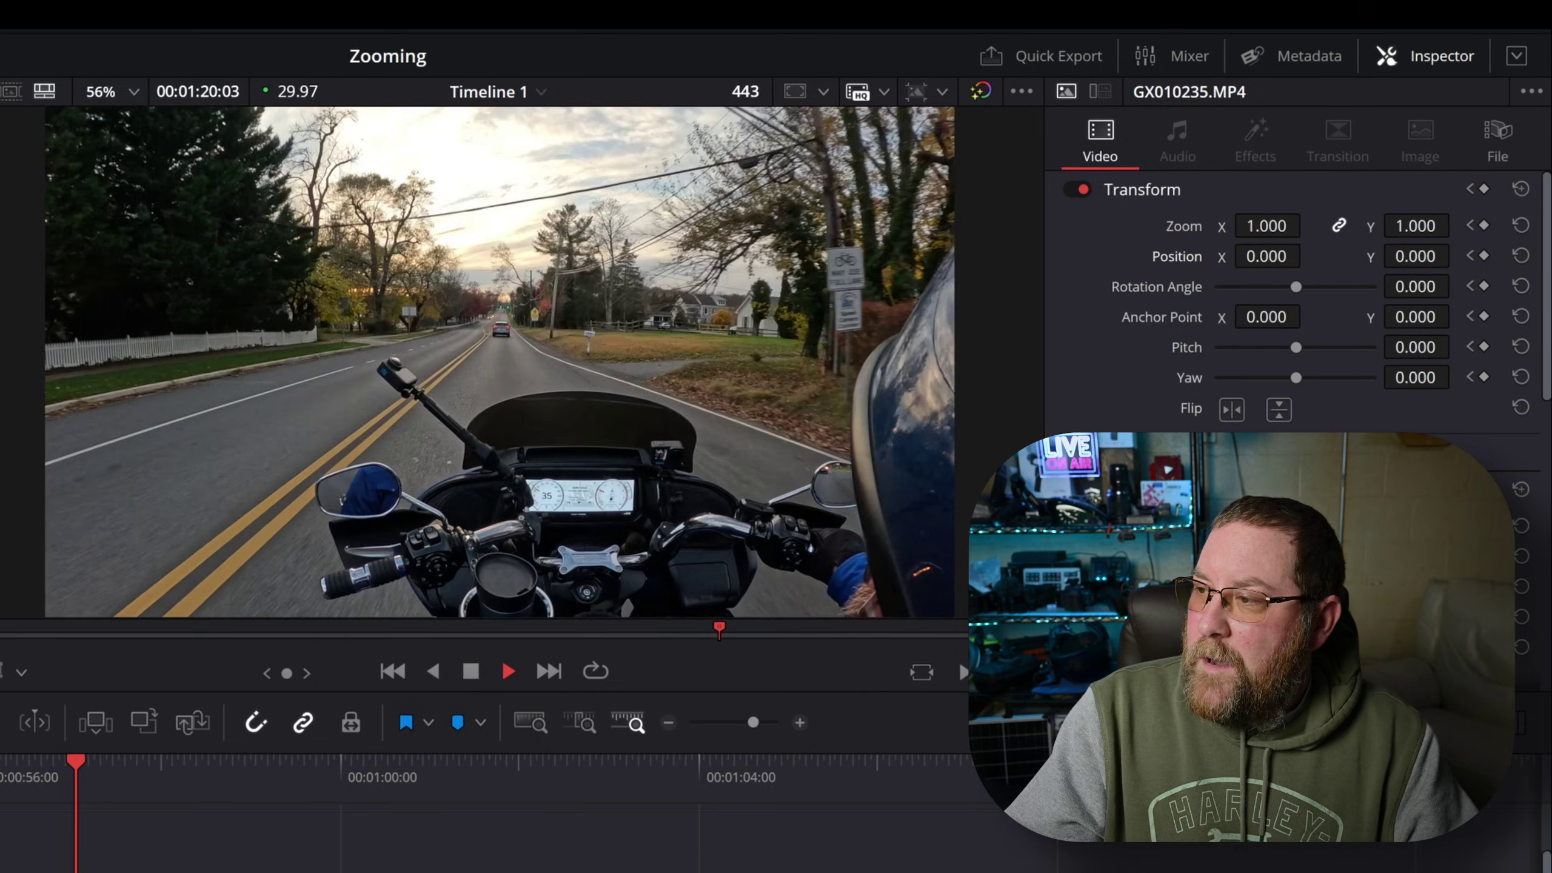
- Stop playback with GX010235.MP4 back at zoom 1.000, position 0, 0
key("space")
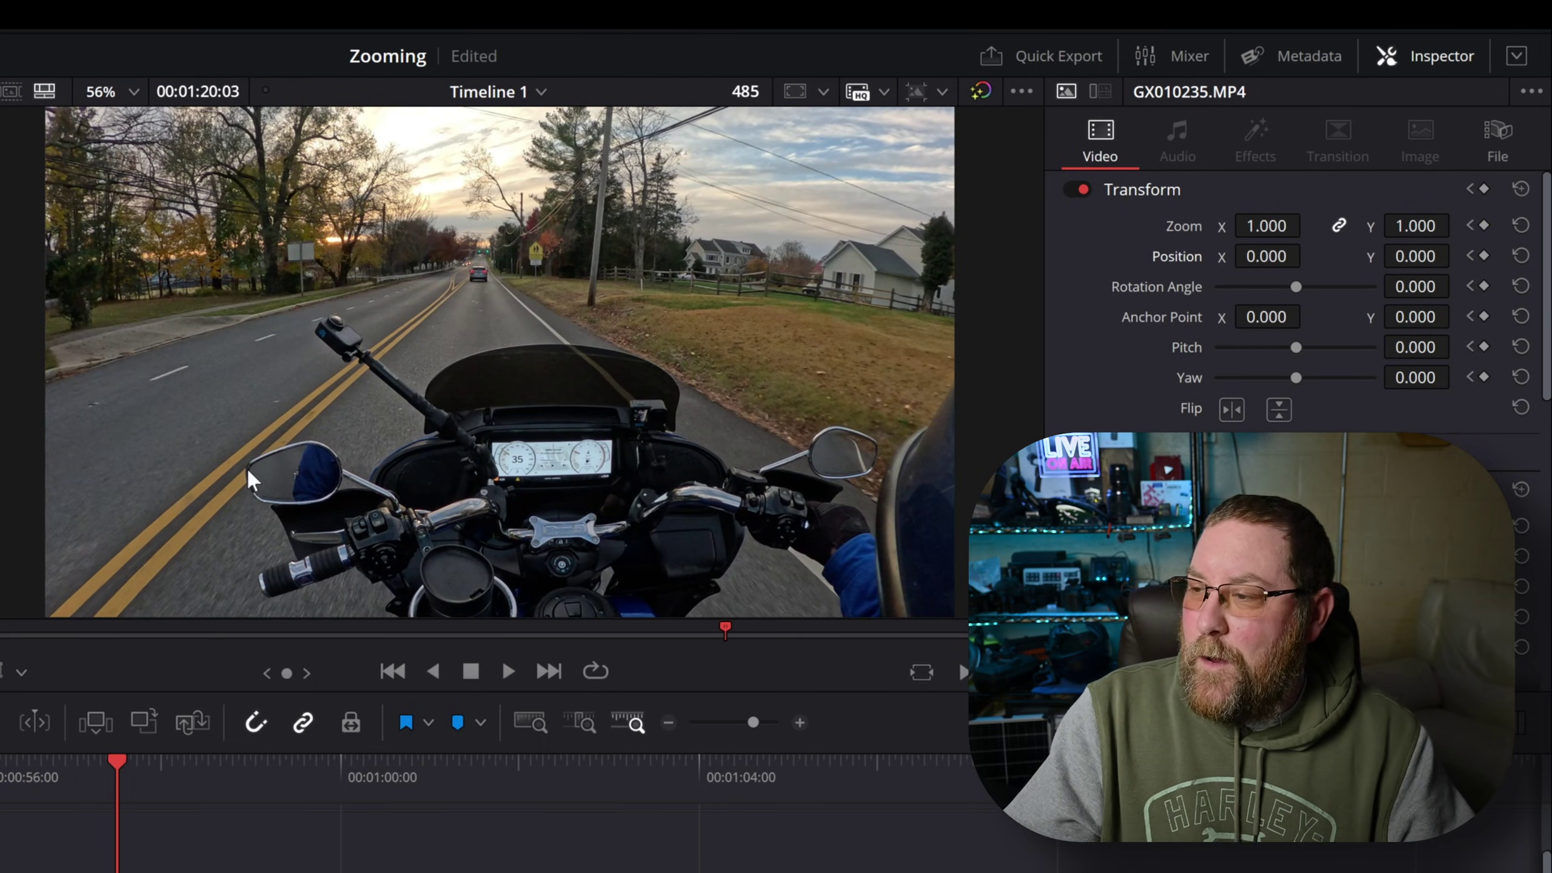